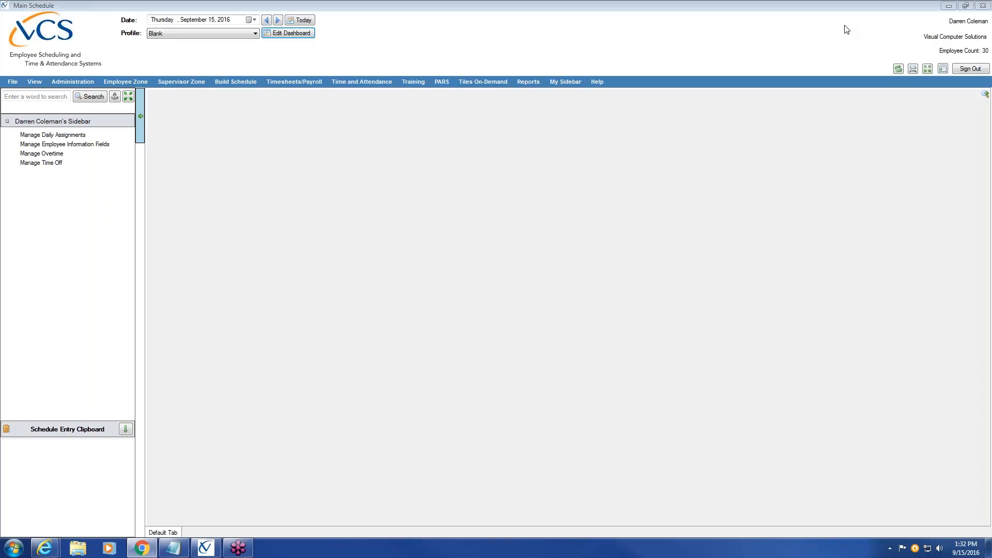
# Step: Put the dashboard into edit mode and add a new profile named VCS Police
pyautogui.click(299, 37)
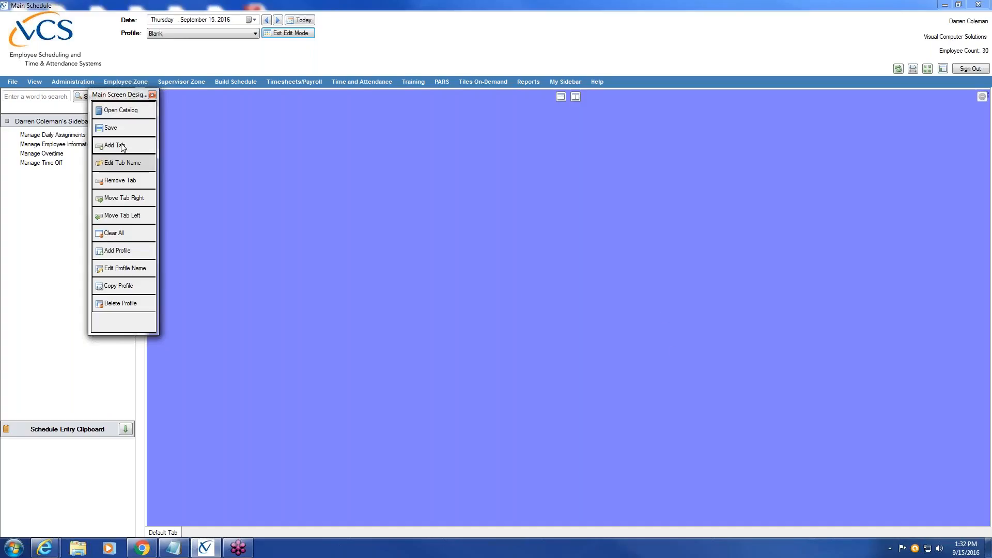
pyautogui.moveTo(128, 98); pyautogui.dragTo(378, 137)
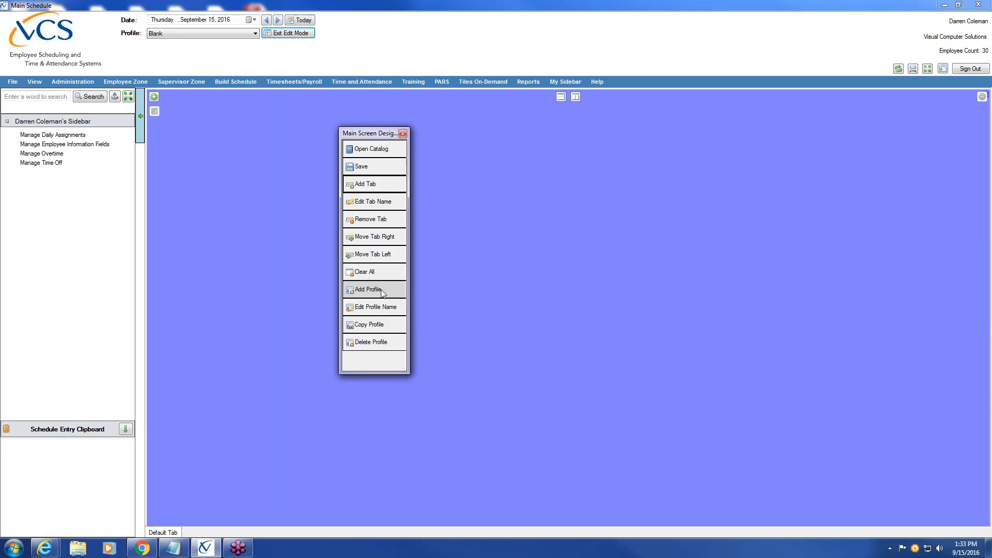
pyautogui.moveTo(365, 135); pyautogui.dragTo(54, 136)
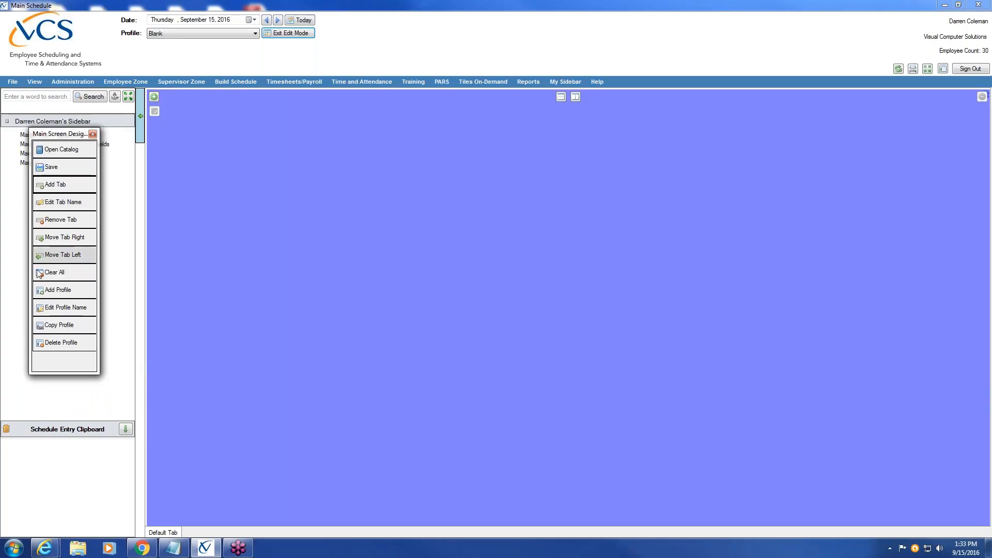
pyautogui.click(53, 293)
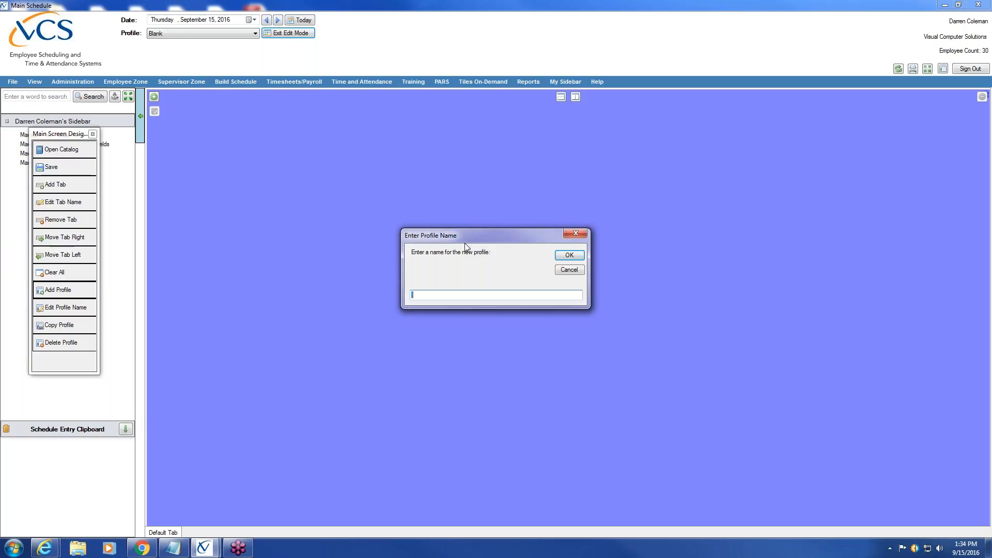
pyautogui.write('VCS Police')
pyautogui.click(572, 256)
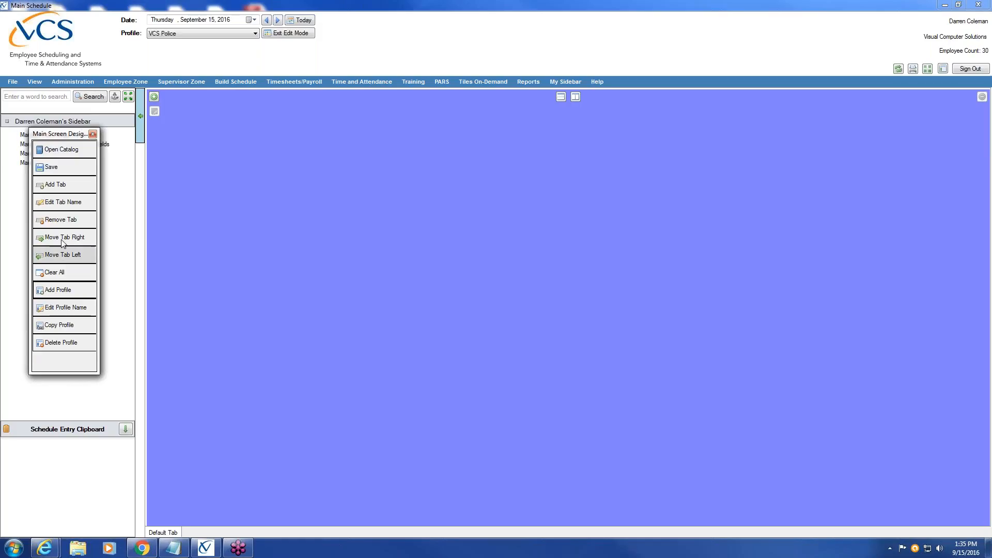
# Step: Rename the profile's default tab to Daily Schedule
pyautogui.click(77, 203)
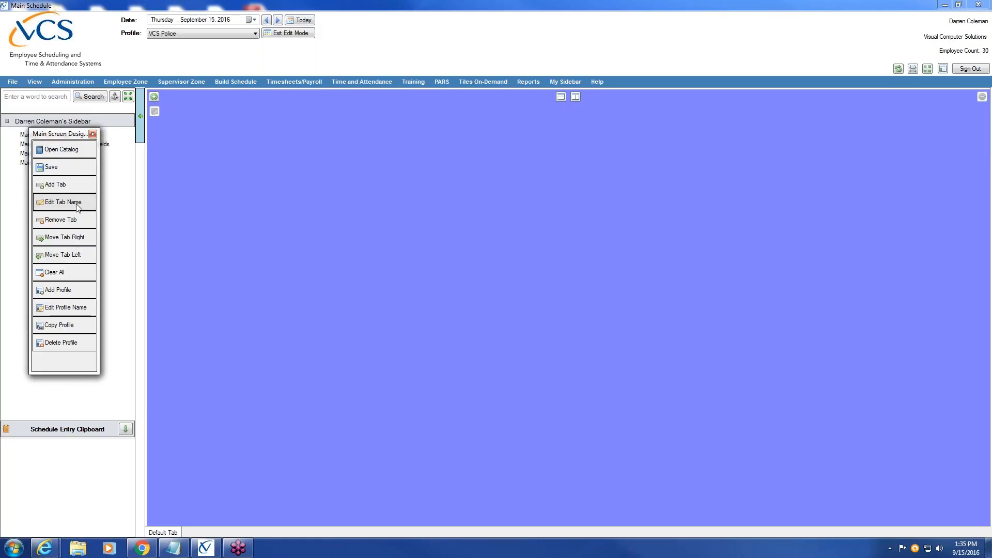
pyautogui.write('Daily')
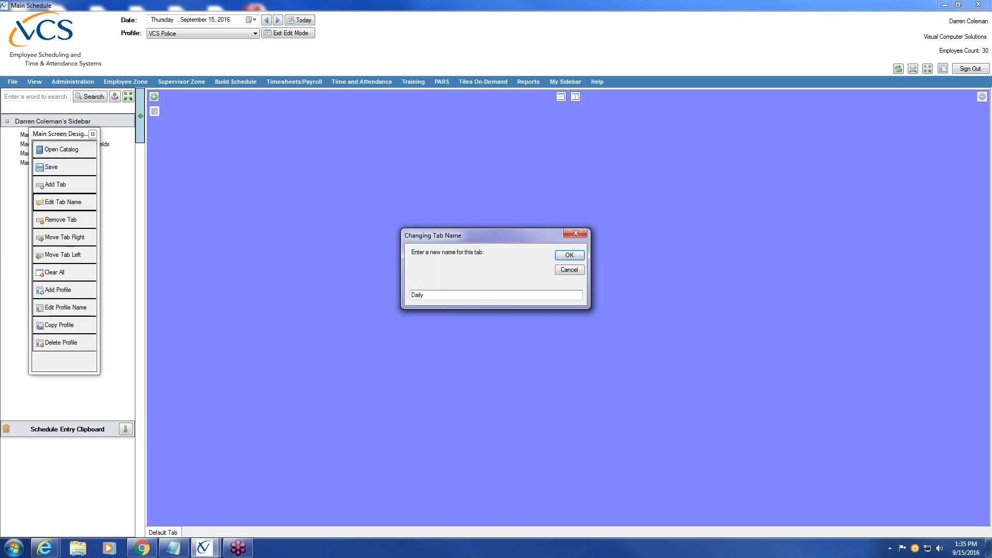
pyautogui.write(' Schedule')
pyautogui.click(570, 257)
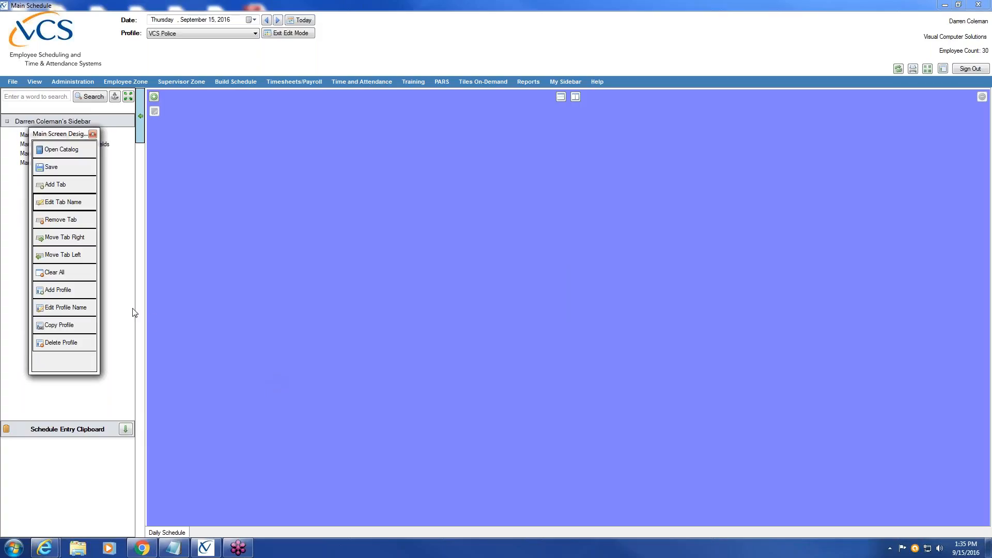
# Step: Add two more tabs to the profile, named Weekly Schedule and Monthly Schedule
pyautogui.click(67, 184)
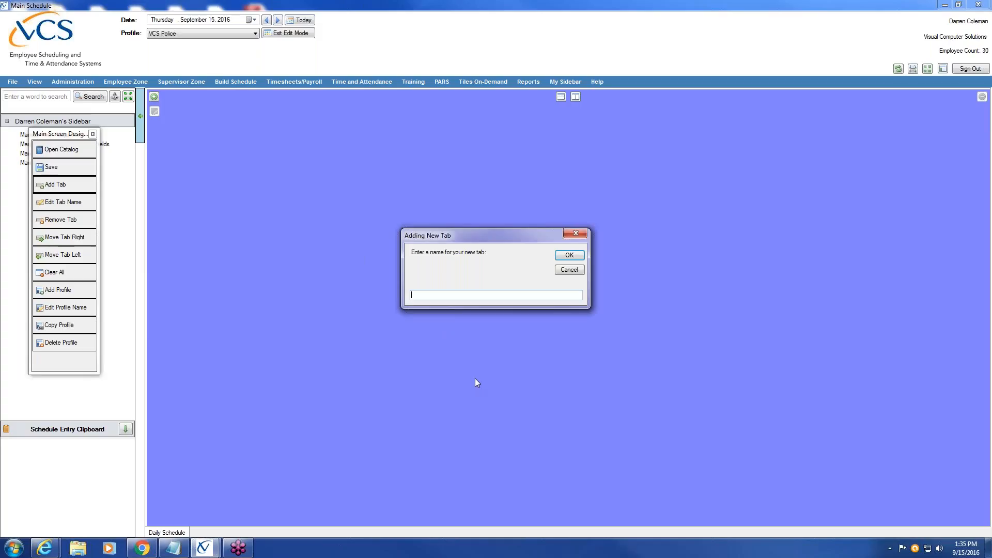
pyautogui.write('Weekly Schedule')
pyautogui.click(568, 256)
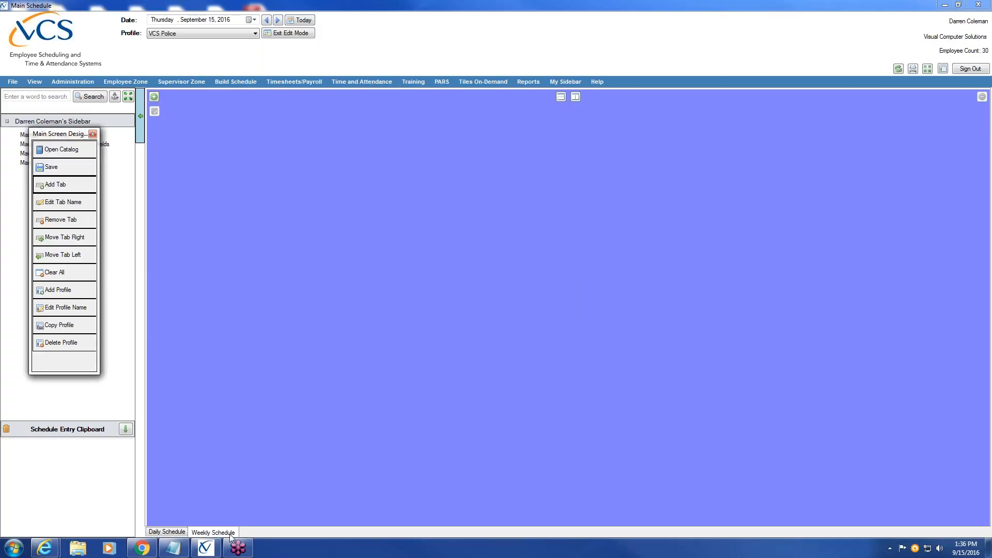
pyautogui.click(71, 188)
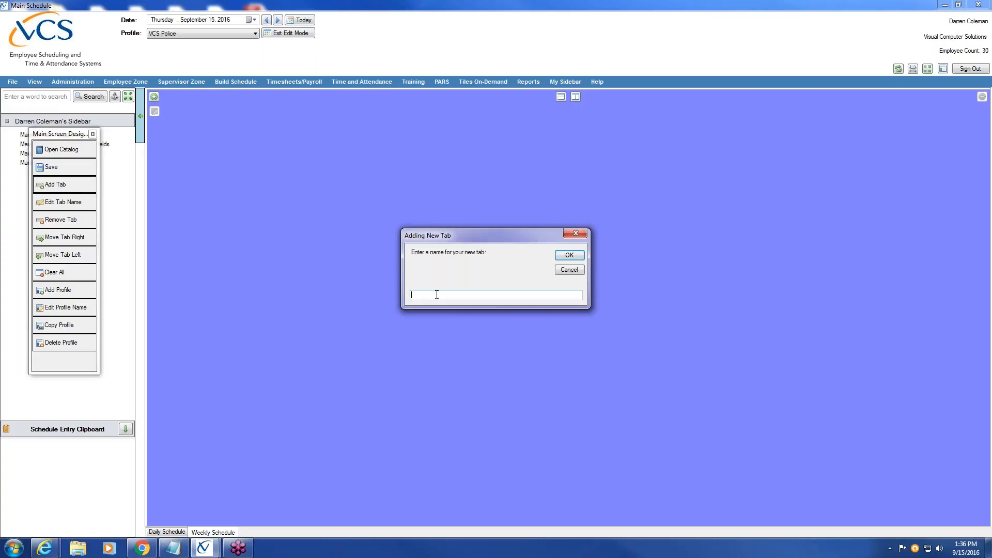
pyautogui.write('Monthly Schedule')
pyautogui.click(575, 256)
# Step: Look through the Daily Schedule, Weekly Schedule and Monthly Schedule tabs of the new profile
pyautogui.click(216, 531)
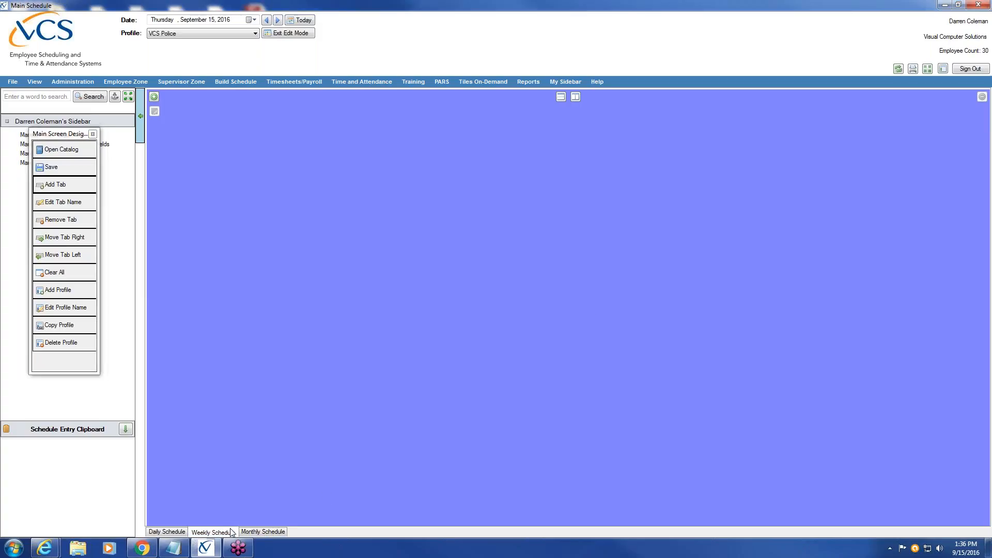
pyautogui.click(167, 533)
pyautogui.click(209, 533)
pyautogui.click(263, 532)
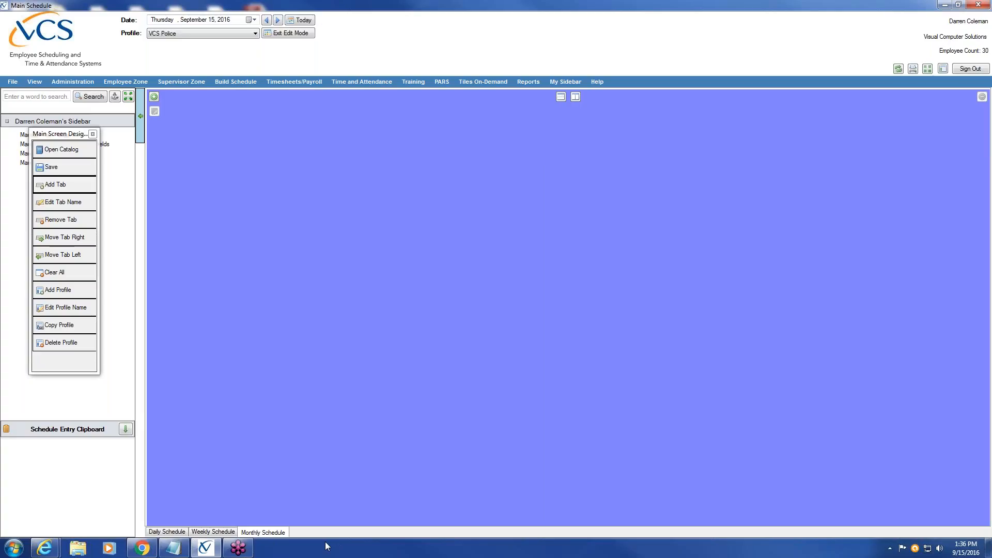
pyautogui.click(162, 530)
pyautogui.click(219, 534)
pyautogui.click(271, 532)
pyautogui.click(165, 532)
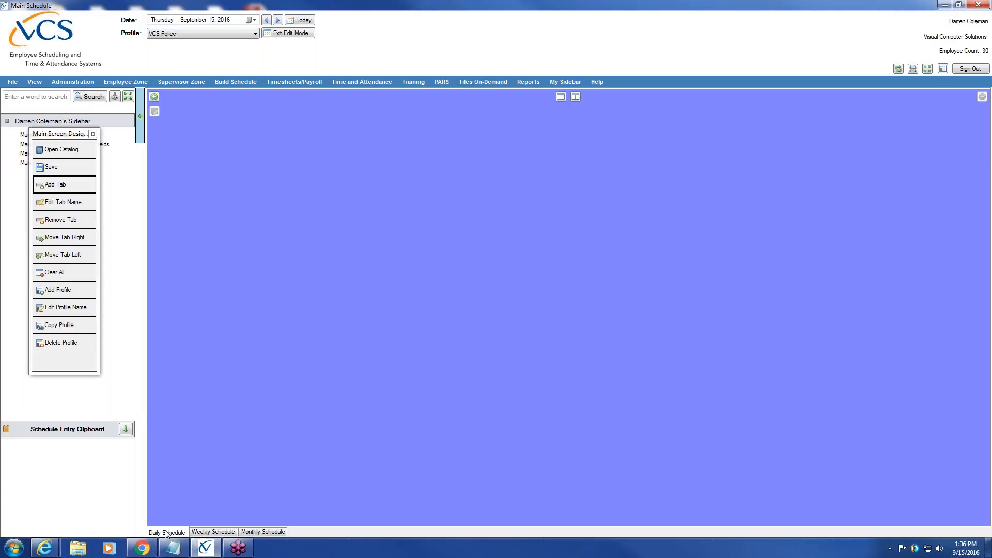
pyautogui.click(203, 533)
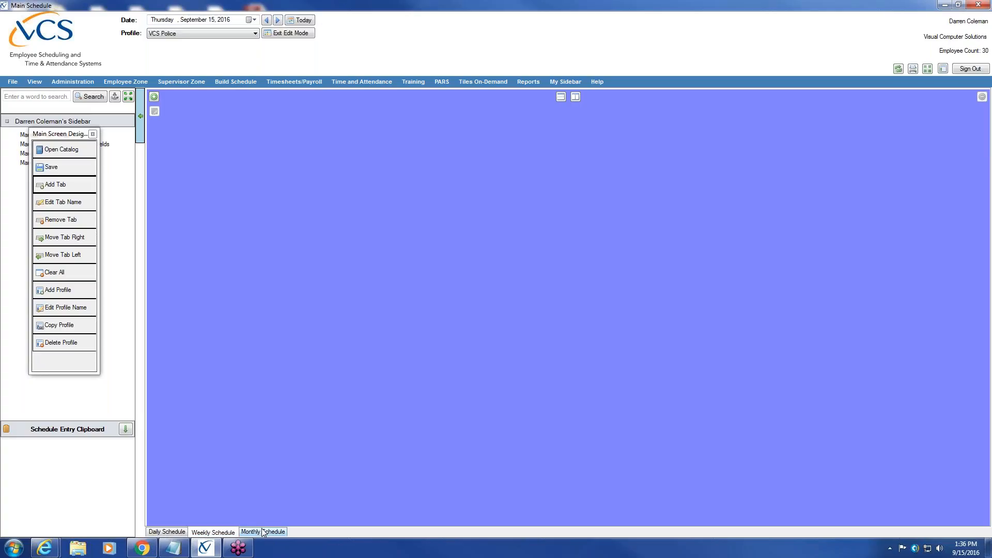
# Step: Split the Daily Schedule tab horizontally into two rows, and divide each row vertically to form a four-tile grid
pyautogui.click(167, 533)
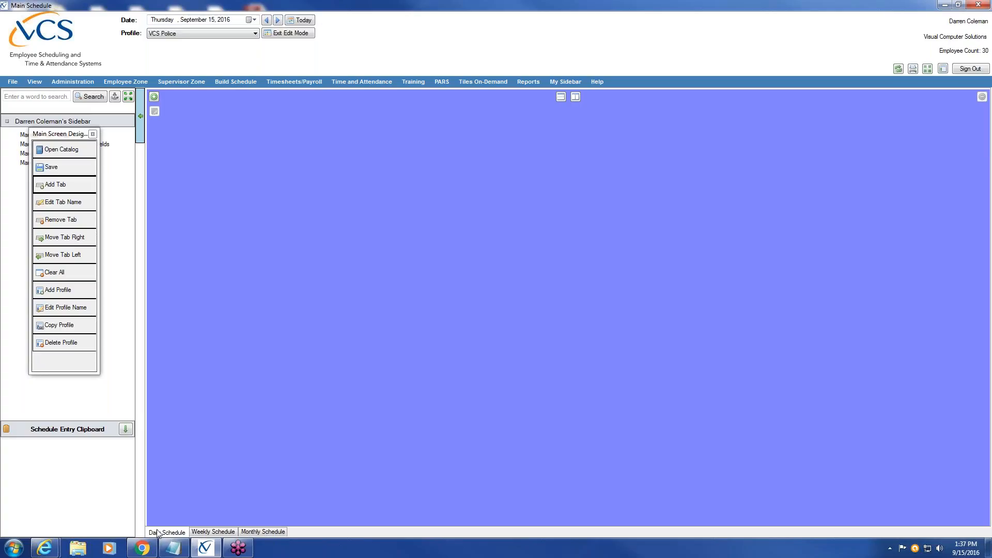
pyautogui.click(561, 97)
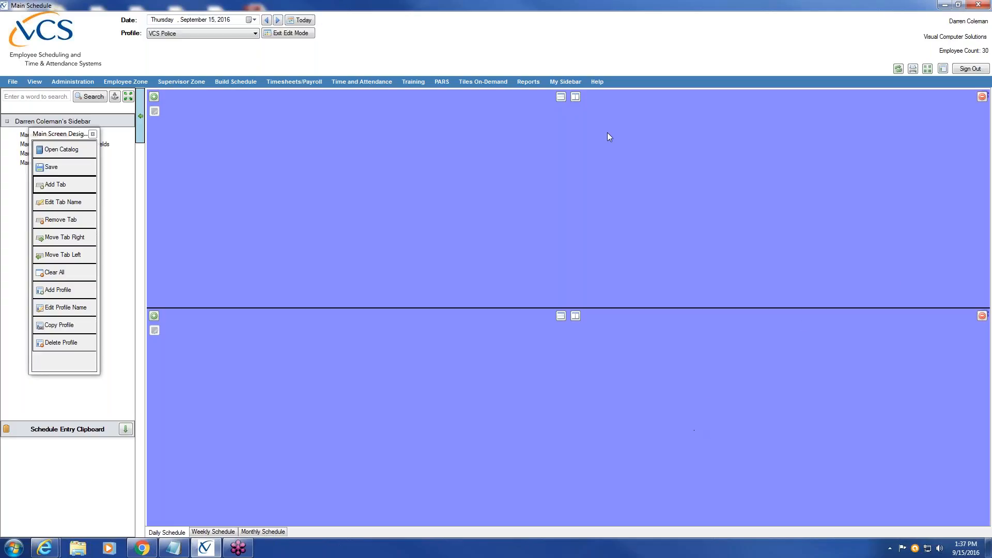
pyautogui.click(577, 97)
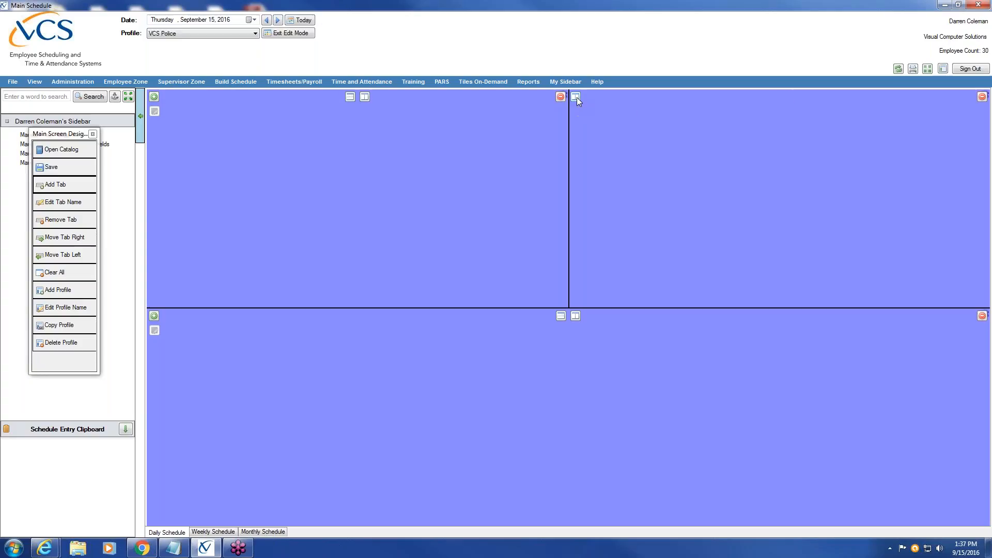
pyautogui.click(576, 316)
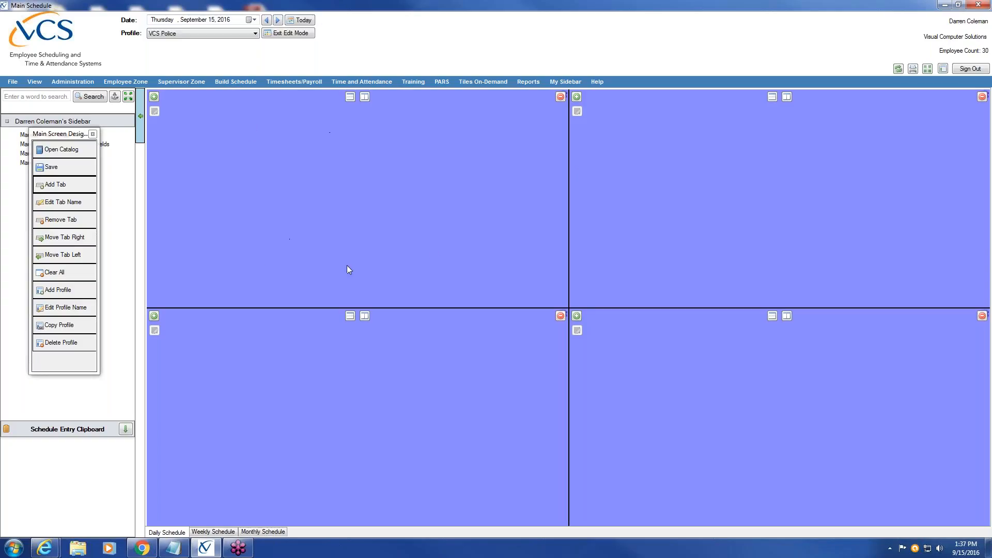
# Step: Divide each of the two upper tiles of the Daily Schedule tab into four smaller tiles
pyautogui.click(351, 97)
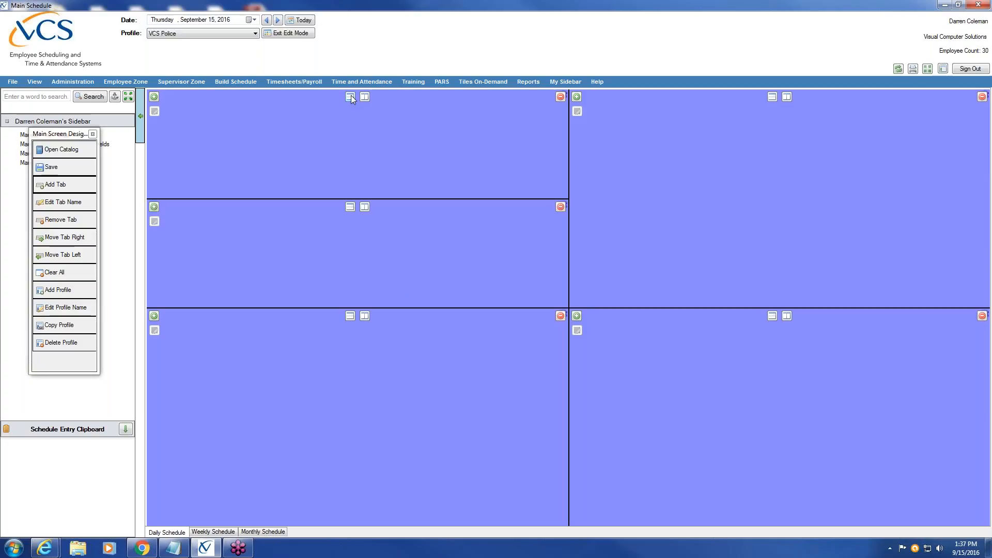
pyautogui.click(772, 97)
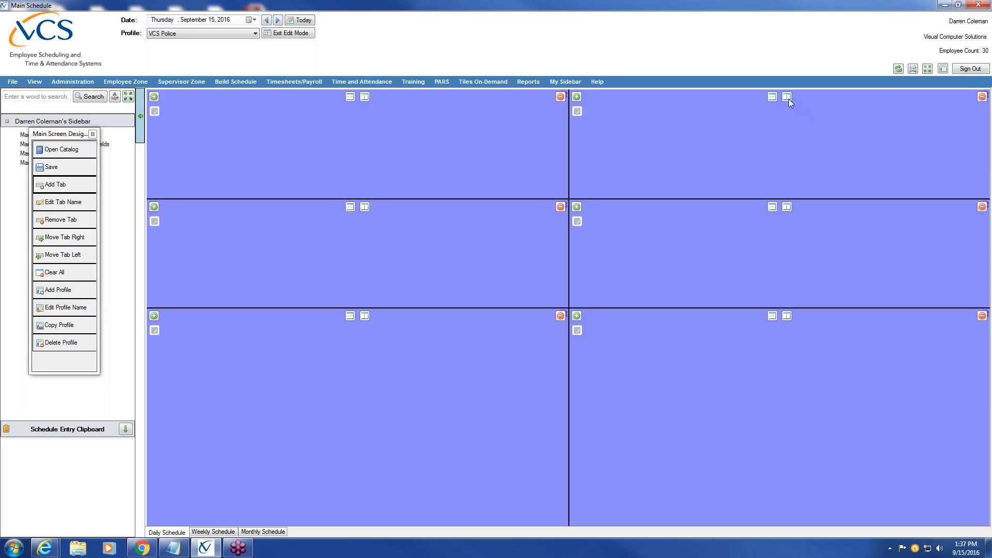
pyautogui.click(787, 98)
pyautogui.click(364, 97)
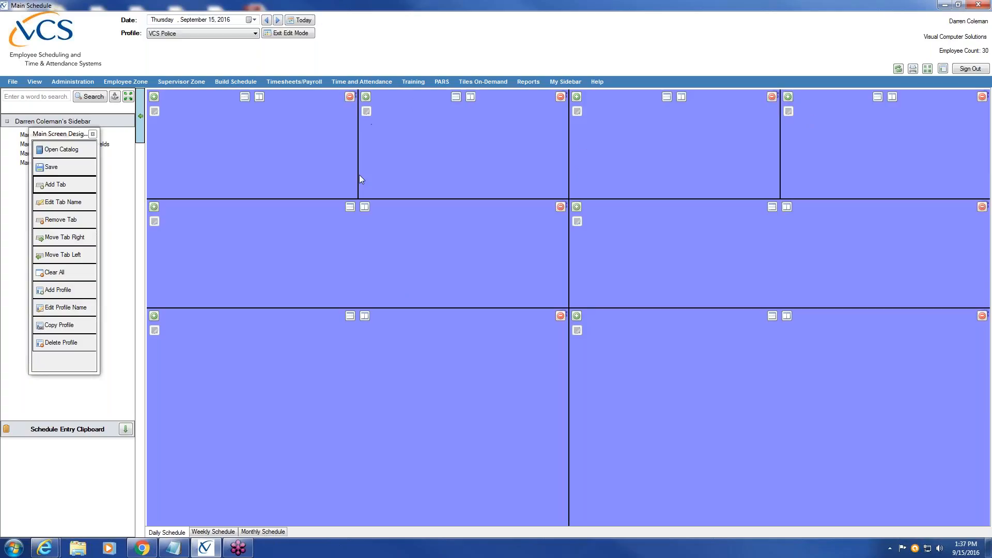
pyautogui.click(364, 207)
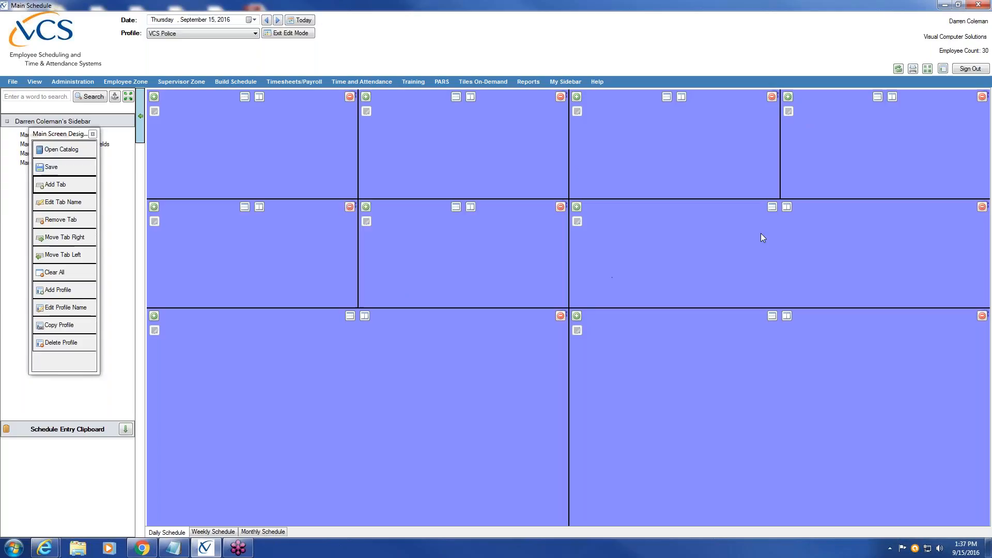
pyautogui.click(788, 207)
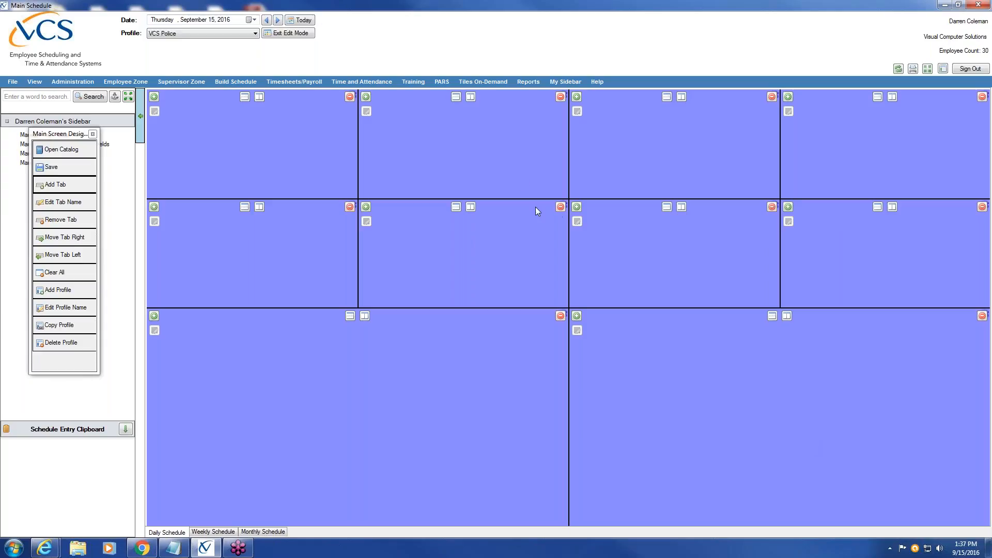
# Step: Remove the extra tiles in the upper half of the Daily Schedule tab, leaving a two-by-two layout
pyautogui.click(560, 208)
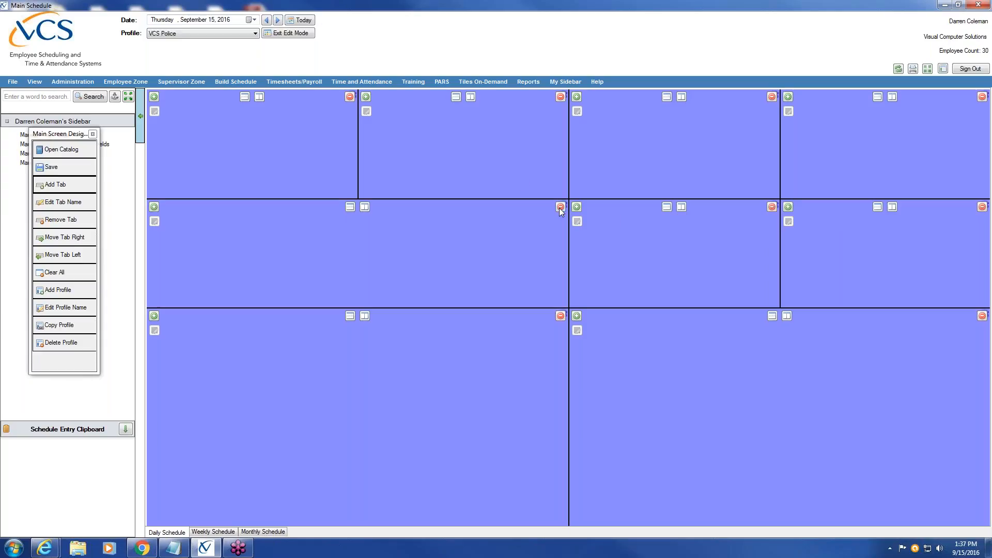
pyautogui.click(560, 208)
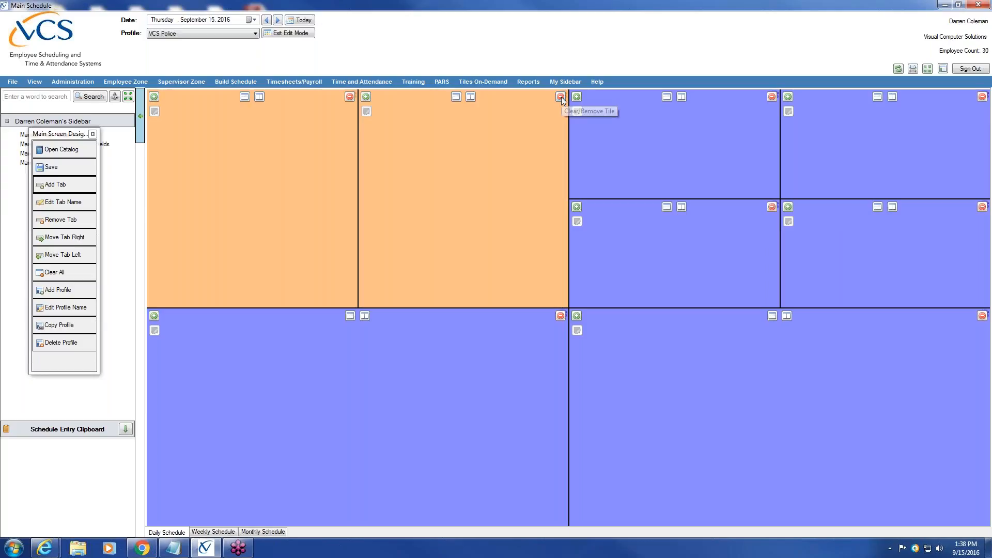
pyautogui.click(561, 98)
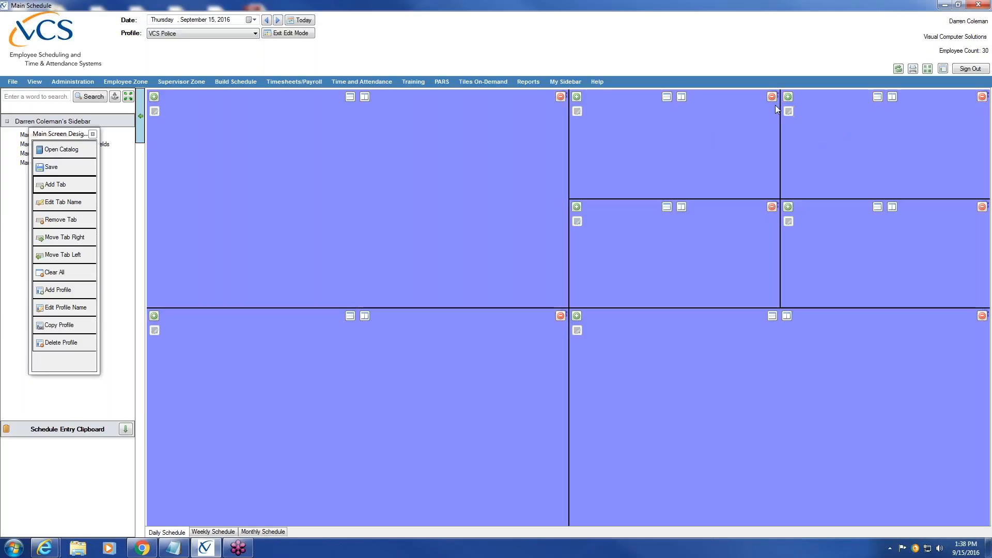
pyautogui.click(771, 99)
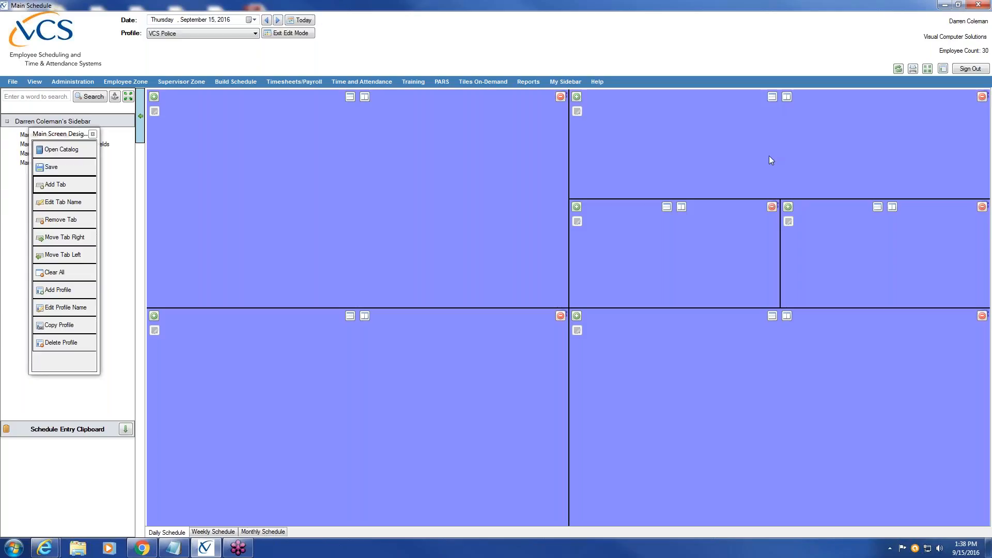
pyautogui.click(772, 207)
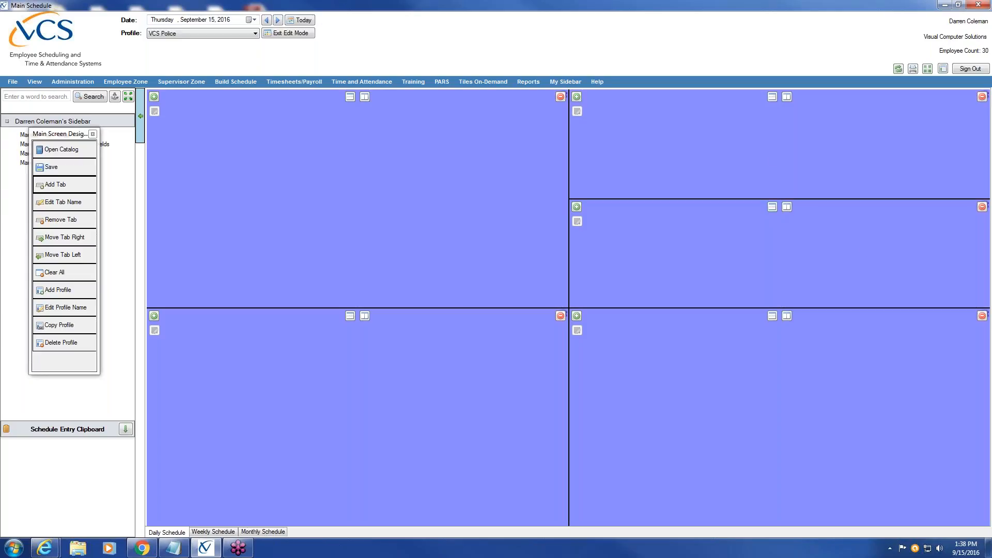
pyautogui.click(982, 207)
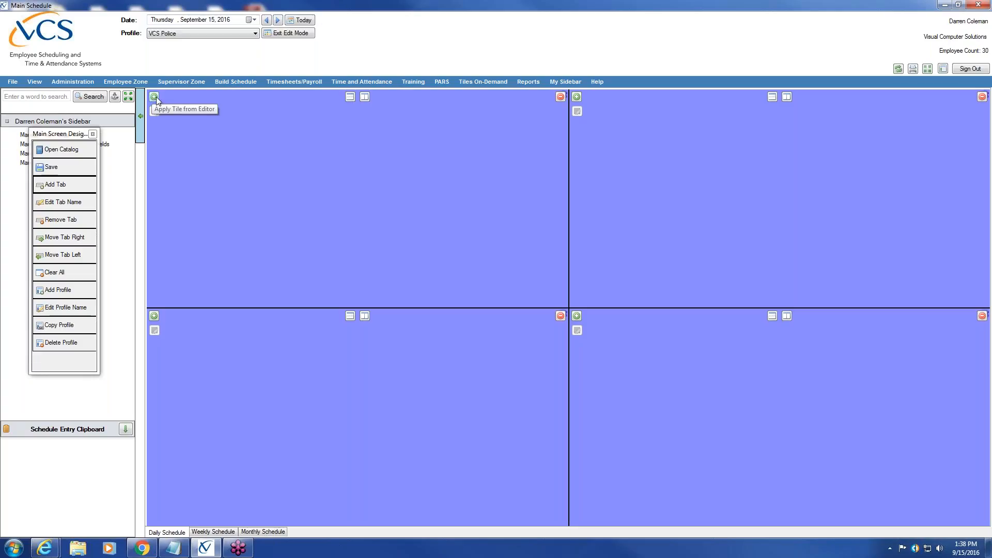
# Step: Open the tile catalog for the upper-left tile of the Daily Schedule tab and look through tile types from Admin Log Days to Daily Details
pyautogui.click(219, 305)
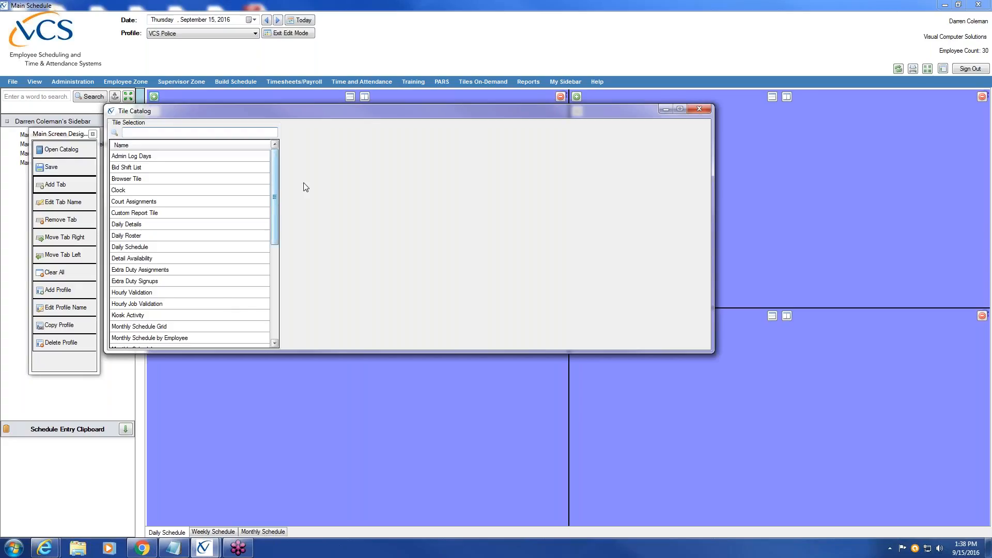
pyautogui.moveTo(350, 111); pyautogui.dragTo(486, 120)
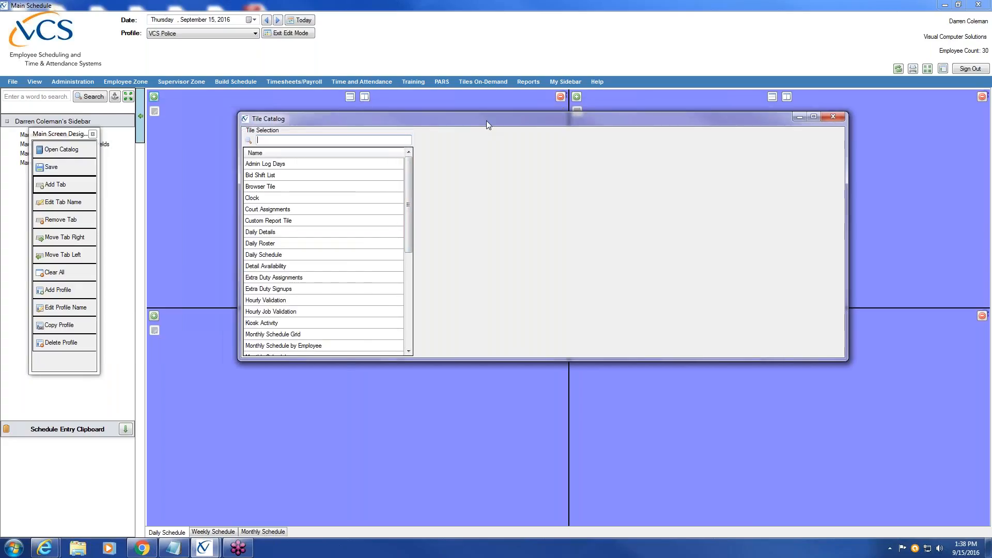
pyautogui.moveTo(408, 206); pyautogui.dragTo(402, 164)
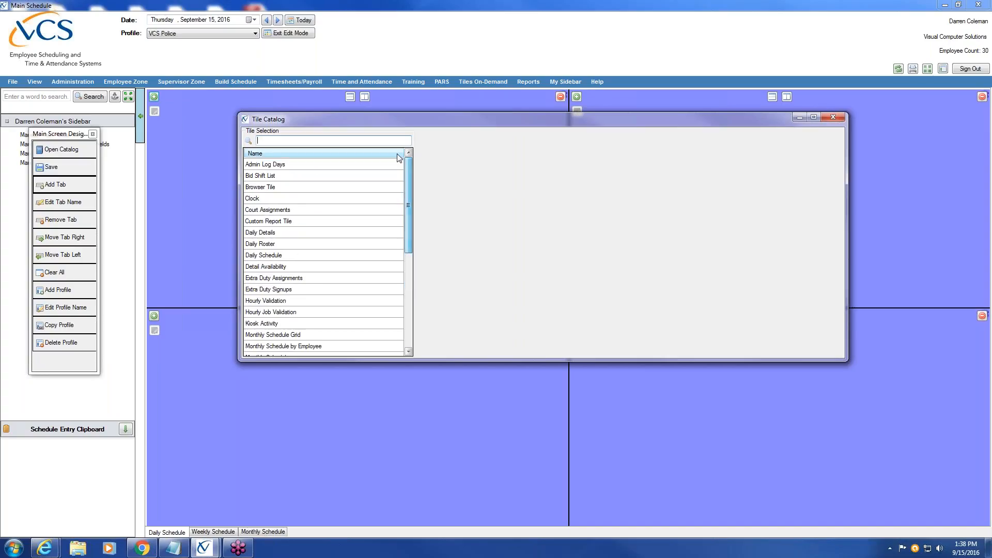
pyautogui.click(280, 167)
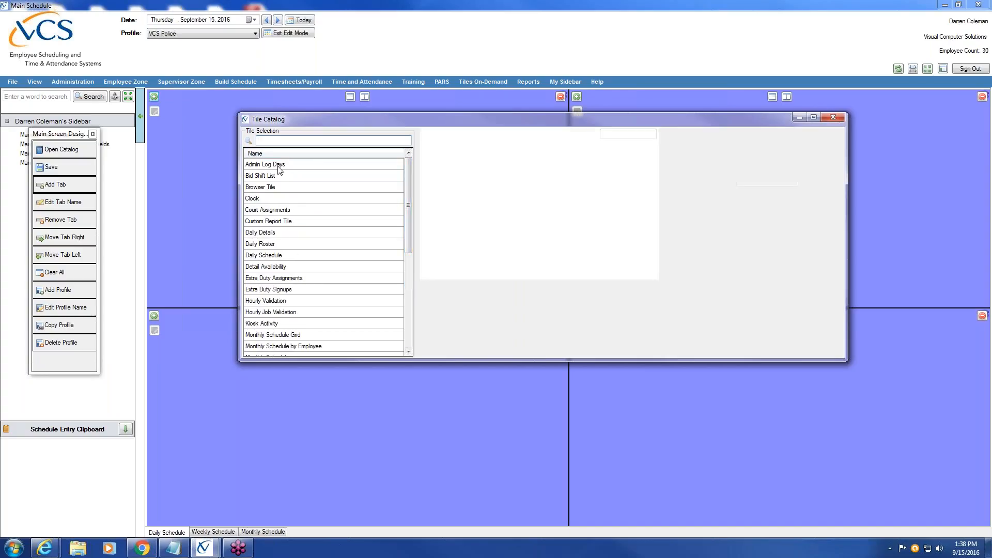
pyautogui.click(279, 177)
pyautogui.click(278, 190)
pyautogui.click(282, 199)
pyautogui.click(285, 222)
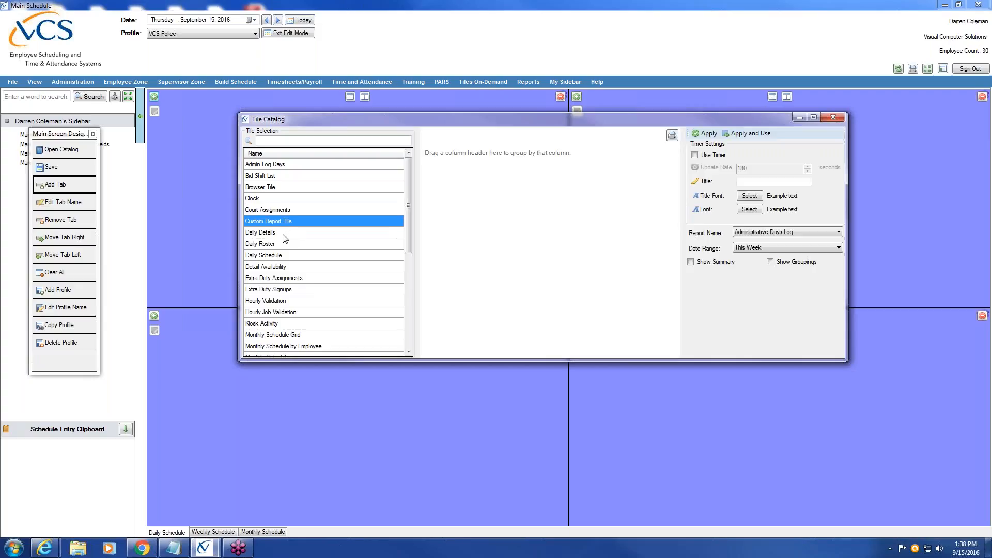
pyautogui.click(285, 233)
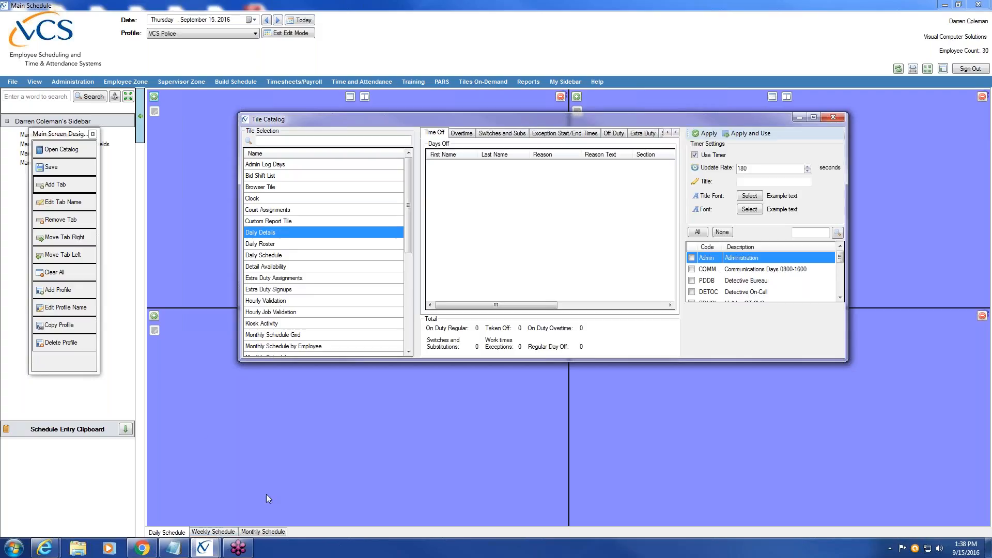
pyautogui.click(275, 225)
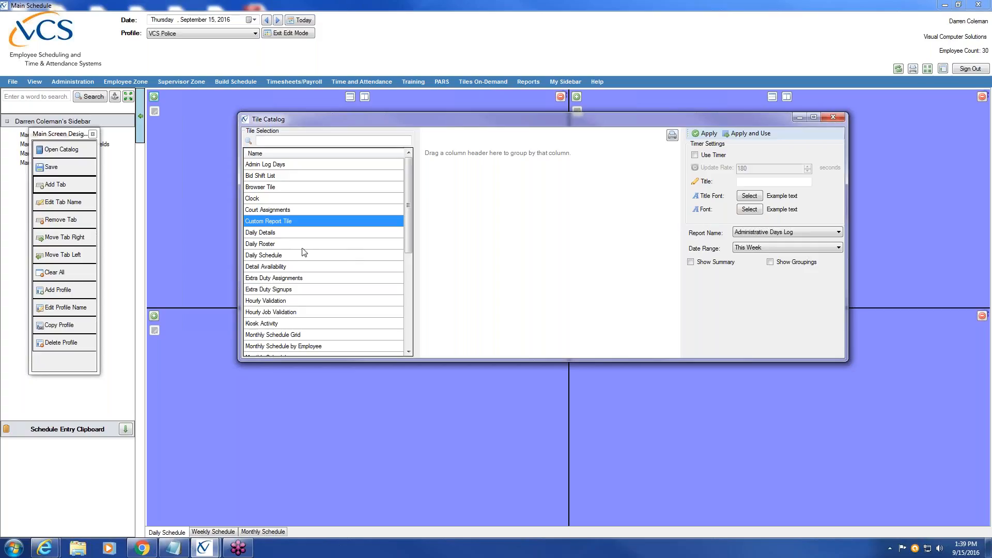
# Step: Choose the Daily Schedule tile type and enlarge and reposition the Tile Catalog window so that all of the tile's settings fit
pyautogui.click(273, 257)
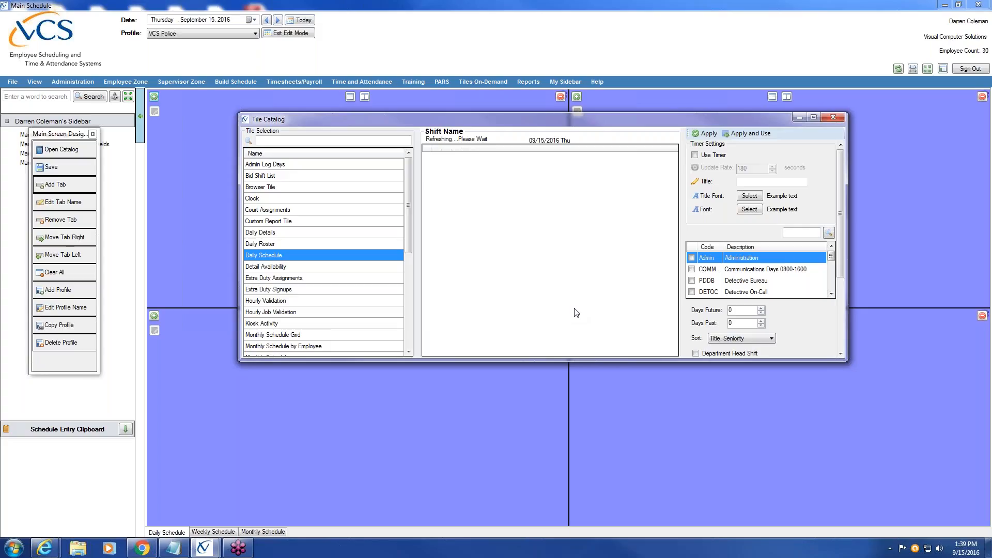
pyautogui.moveTo(842, 181)
pyautogui.mouseDown()
pyautogui.moveTo(844, 286)
pyautogui.moveTo(847, 170)
pyautogui.mouseUp()
pyautogui.moveTo(781, 362); pyautogui.dragTo(781, 503)
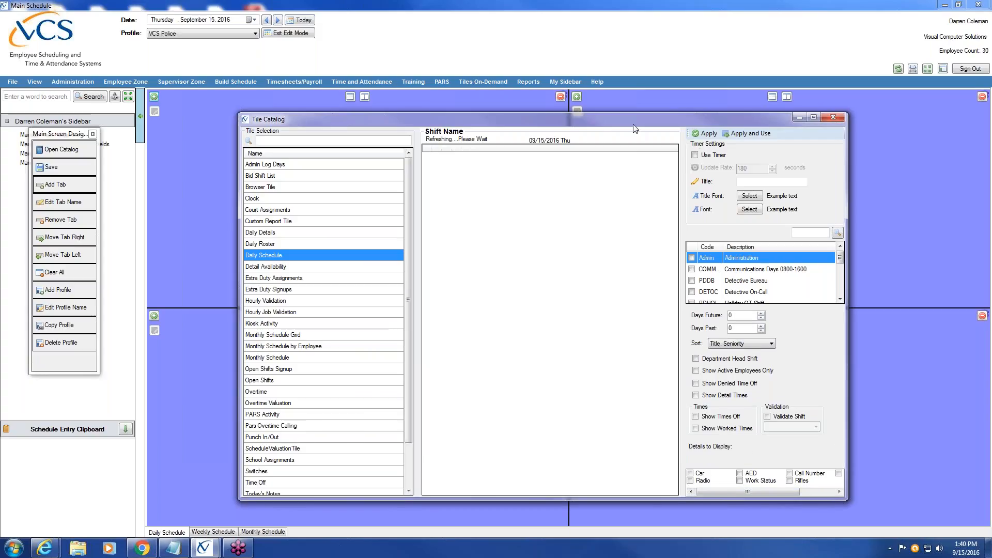
pyautogui.moveTo(633, 114); pyautogui.dragTo(633, 77)
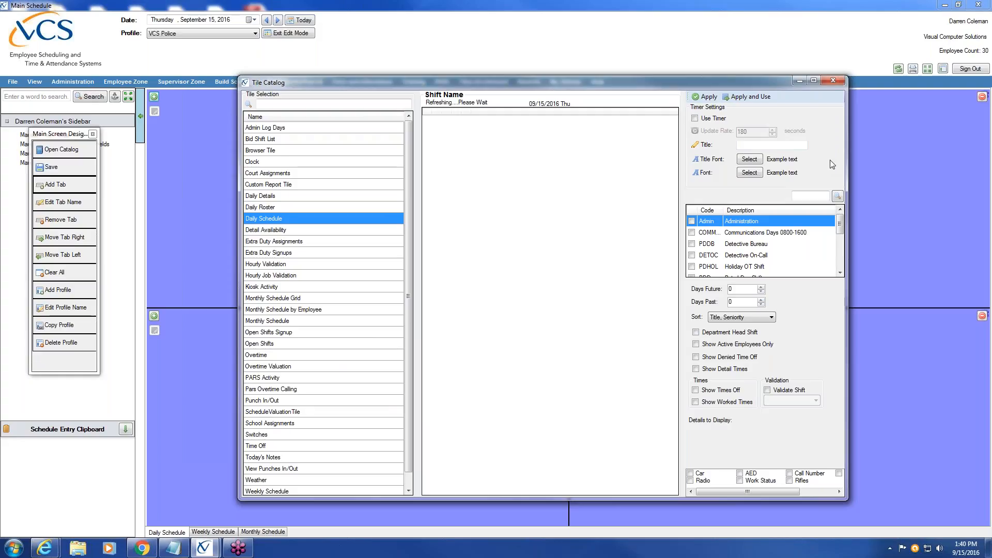
# Step: Enable the update timer for the Daily Schedule tile and select the Patrol Days 0700-1500 shift
pyautogui.click(695, 119)
pyautogui.click(755, 144)
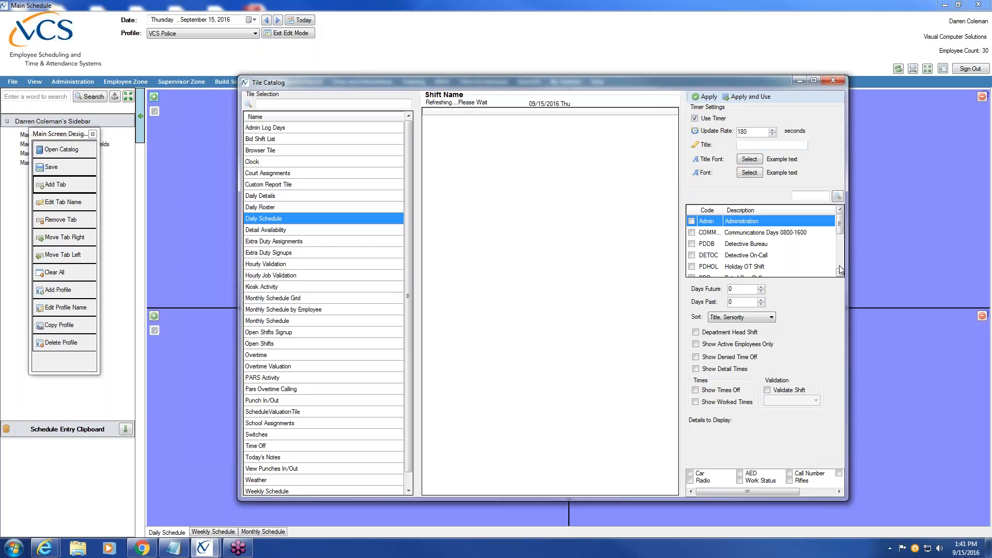
pyautogui.scroll(-2, 840, 269)
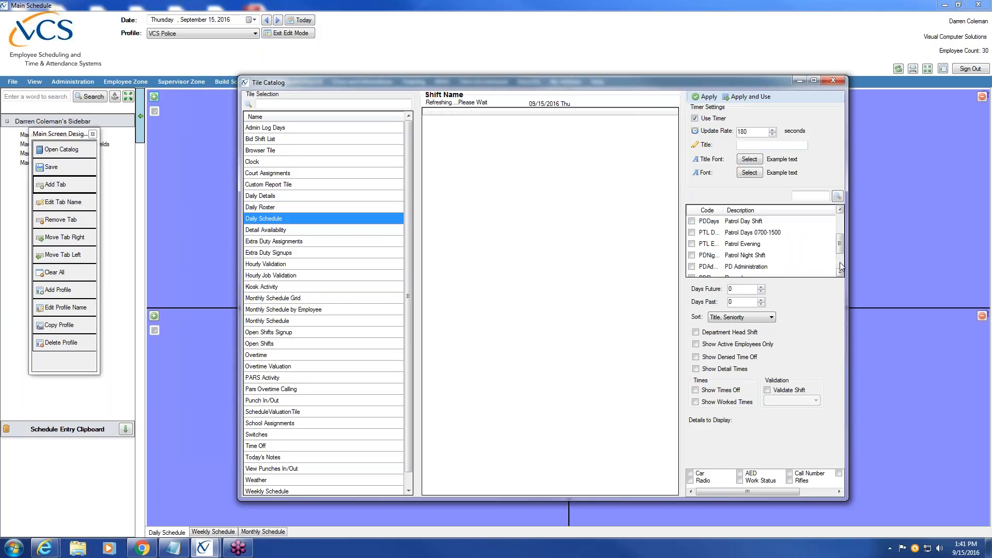
pyautogui.click(692, 232)
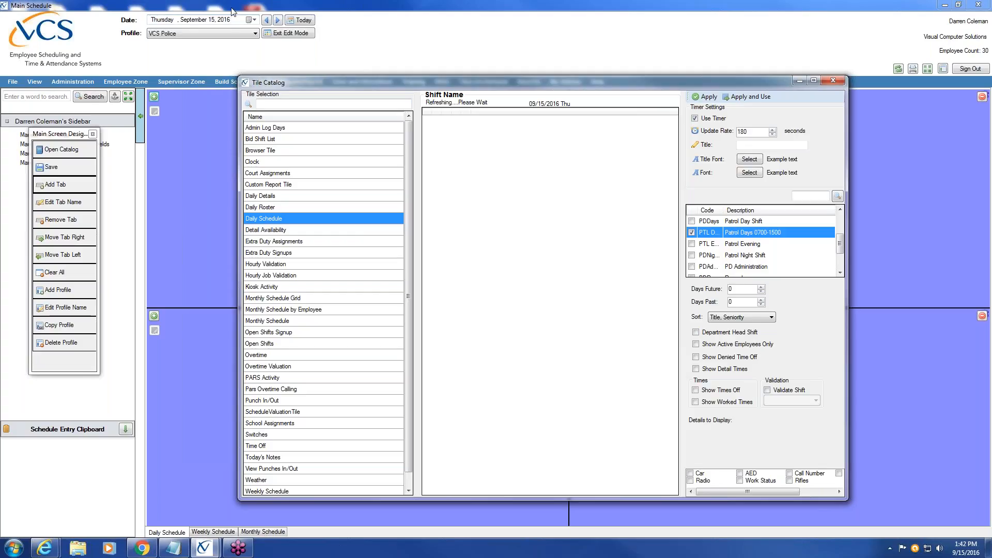
# Step: Set the Daily Schedule tile's sort order to Title, Seniority
pyautogui.press('BackSpace')
pyautogui.write('1')
pyautogui.click(773, 318)
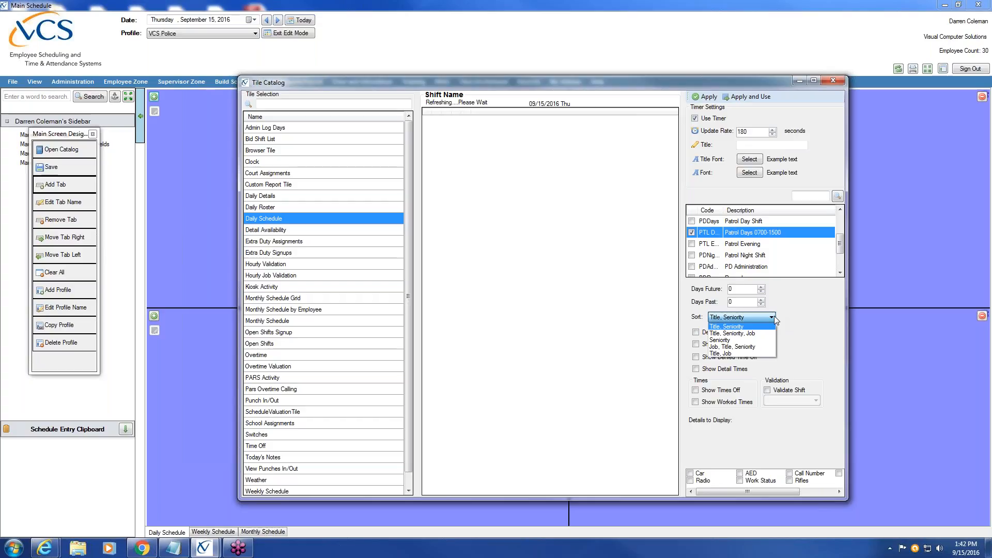
pyautogui.click(747, 327)
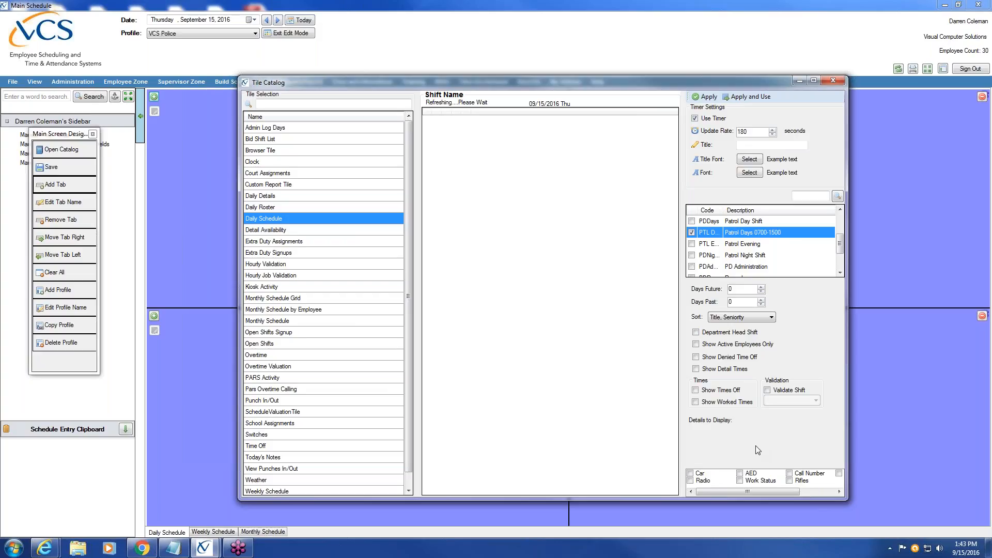
# Step: Set the tile to show denied time off and worked times, and include Car in the details to display
pyautogui.click(696, 358)
pyautogui.click(695, 403)
pyautogui.click(691, 473)
pyautogui.moveTo(739, 492); pyautogui.dragTo(697, 491)
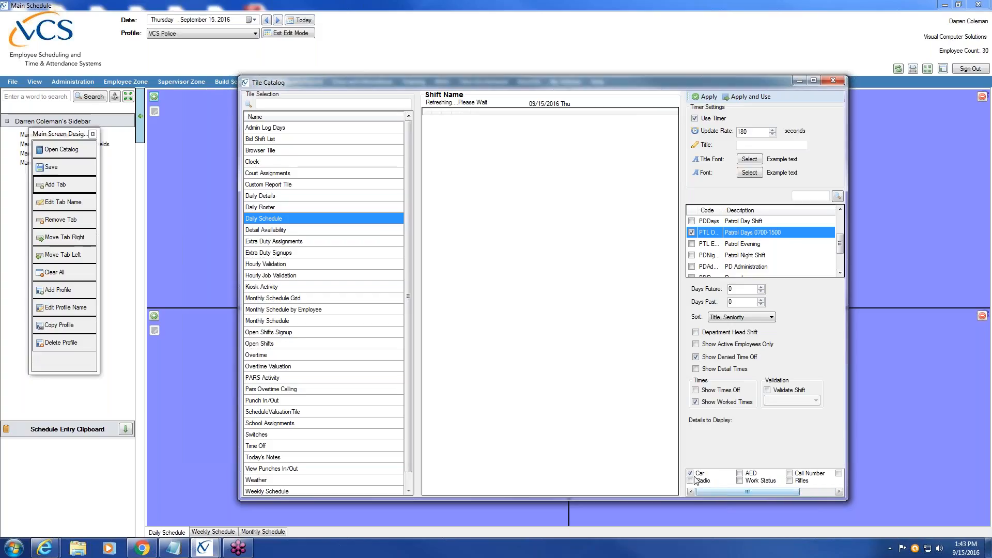
pyautogui.moveTo(728, 493); pyautogui.dragTo(796, 498)
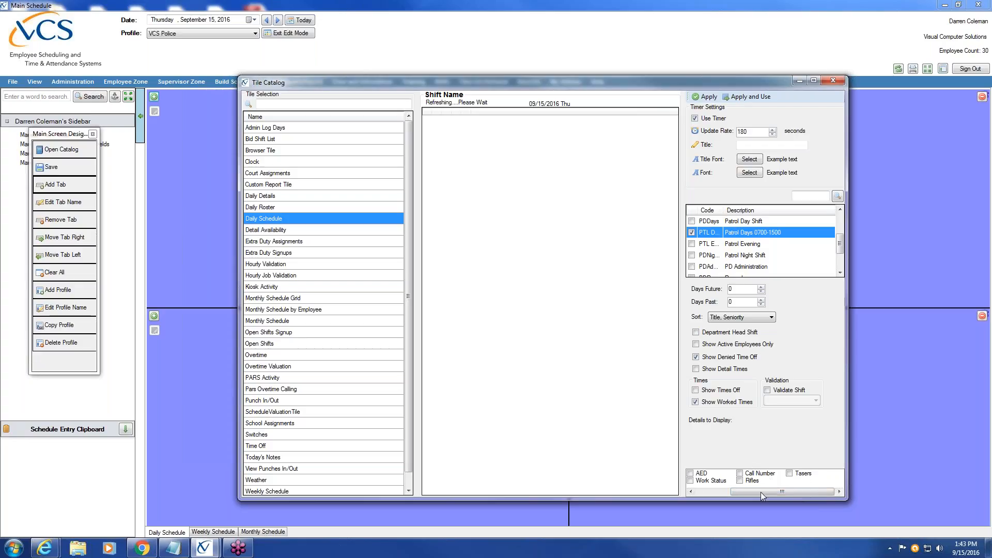
pyautogui.click(718, 496)
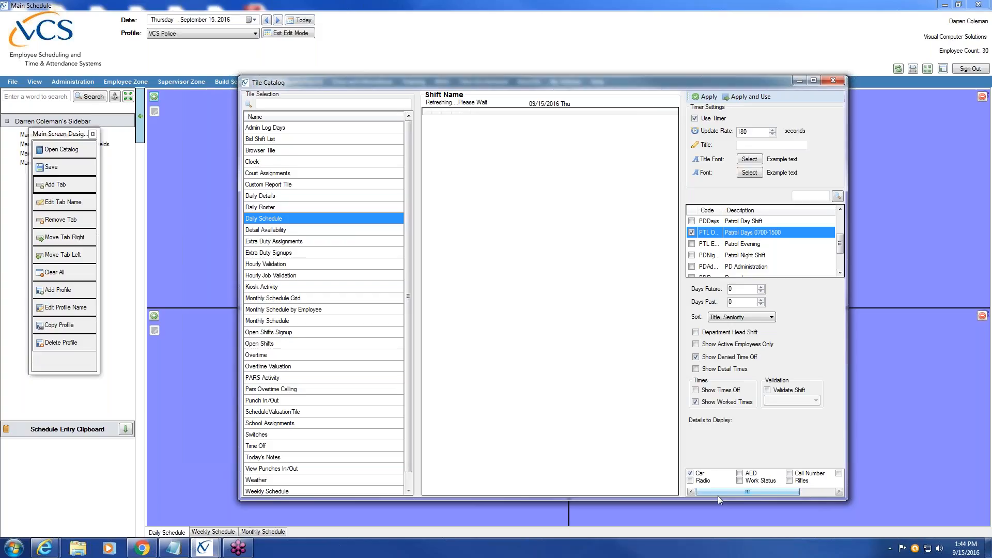
# Step: Switch the previewed tile's shift to Patrol Day Shift and place it in the upper-left tile of the Daily Schedule tab
pyautogui.click(706, 97)
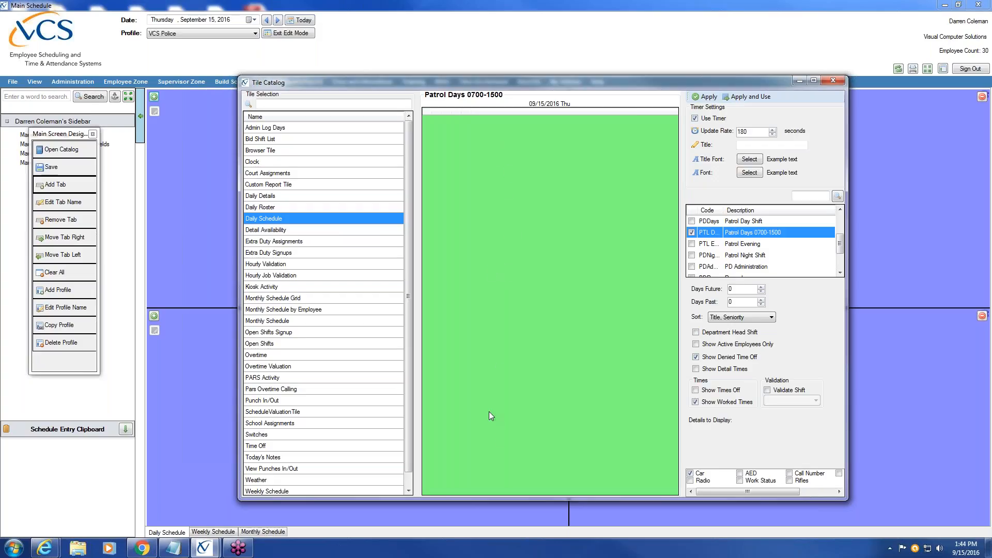
pyautogui.click(692, 221)
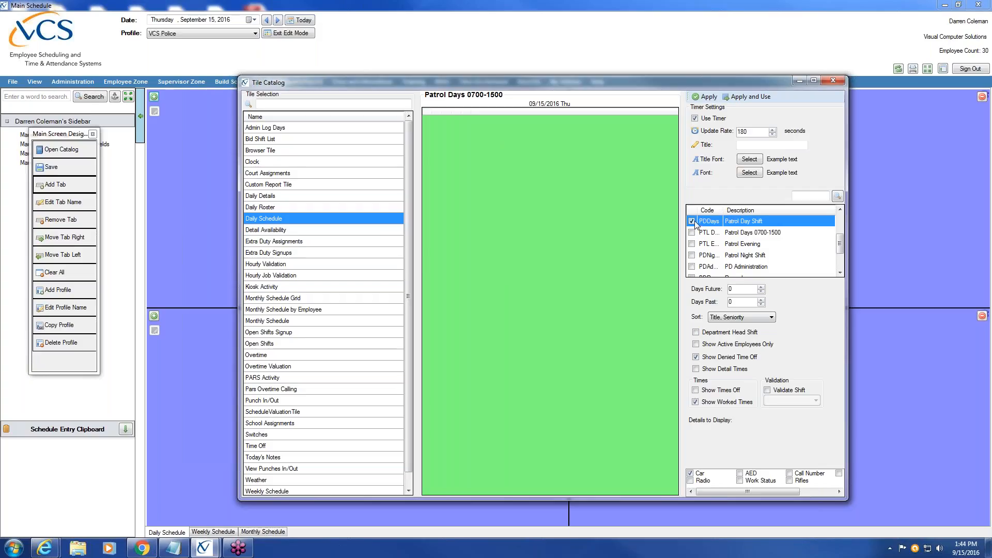
pyautogui.click(706, 96)
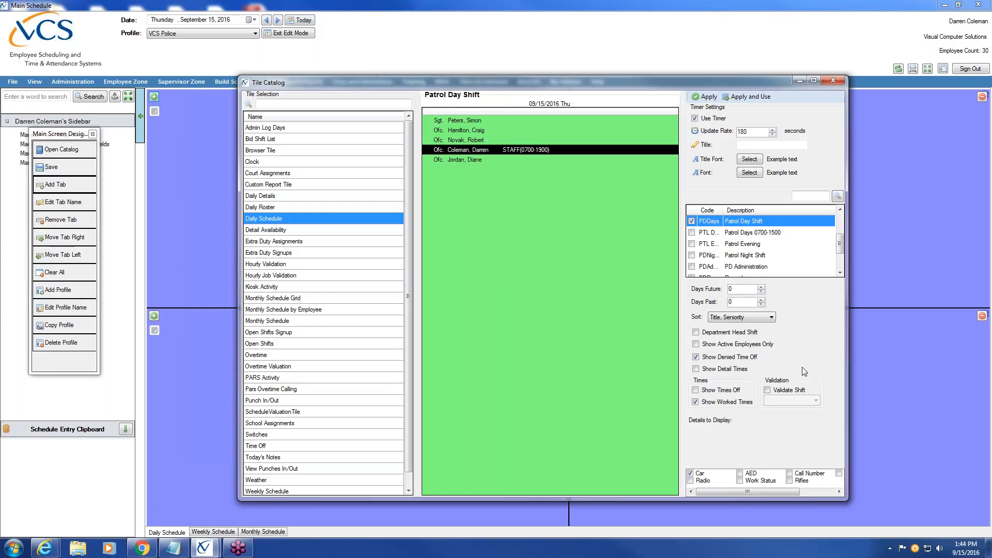
pyautogui.click(762, 98)
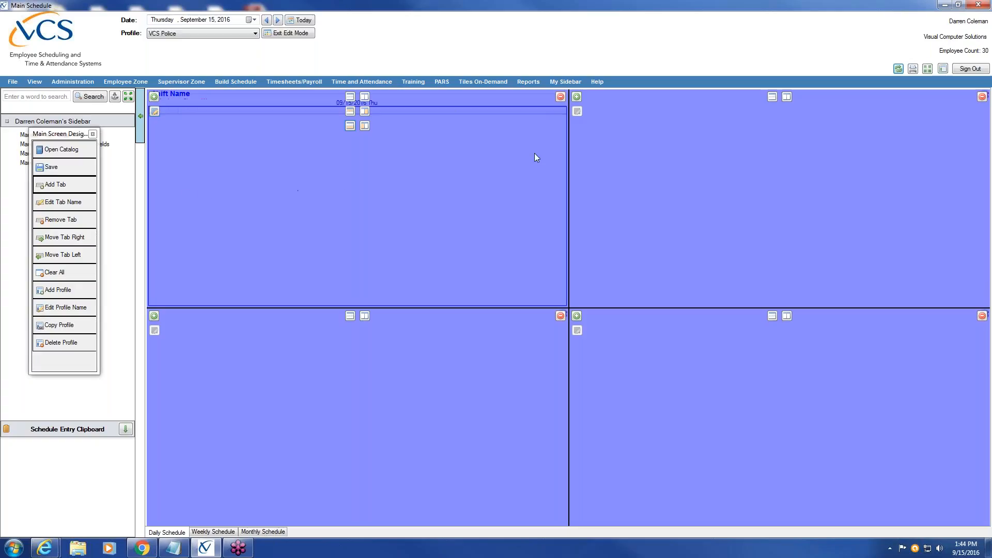
# Step: Start a Daily Schedule tile for the upper-right space with the update timer enabled and Patrol Night Shift selected
pyautogui.click(578, 97)
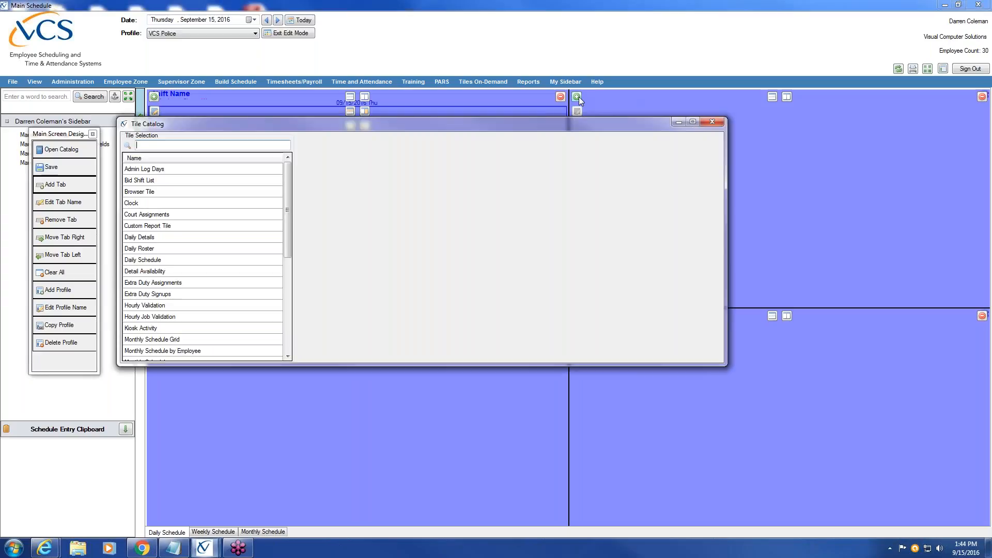
pyautogui.click(154, 260)
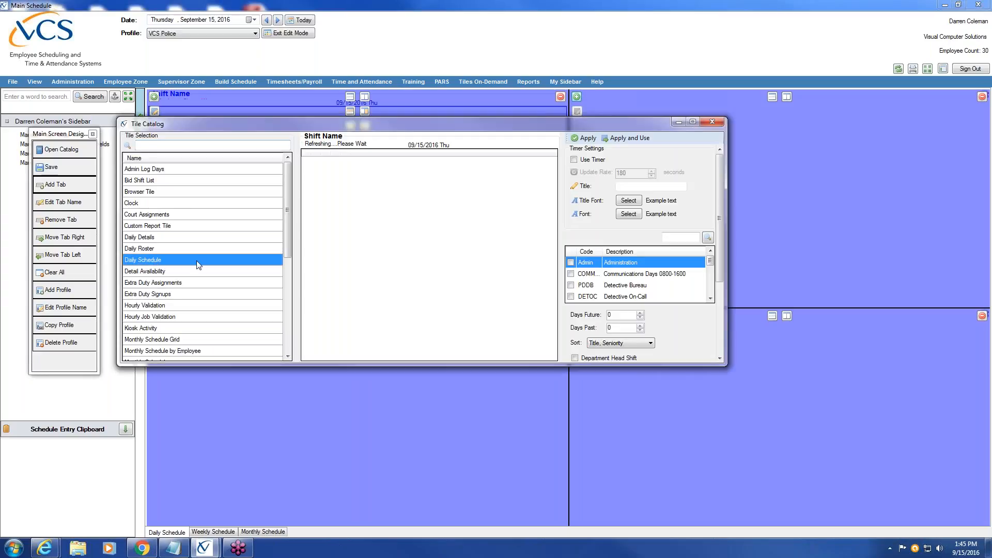
pyautogui.click(574, 159)
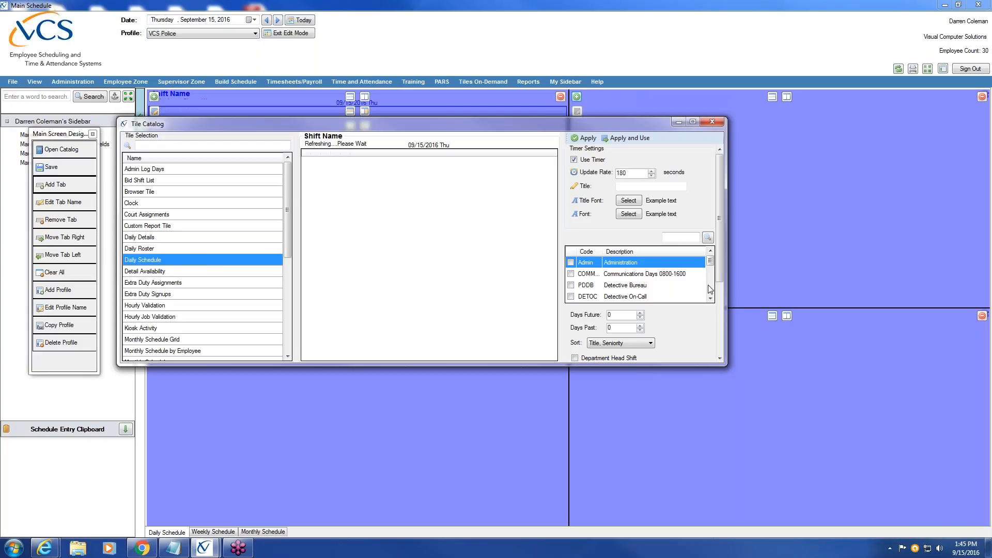
pyautogui.scroll(-4, 711, 287)
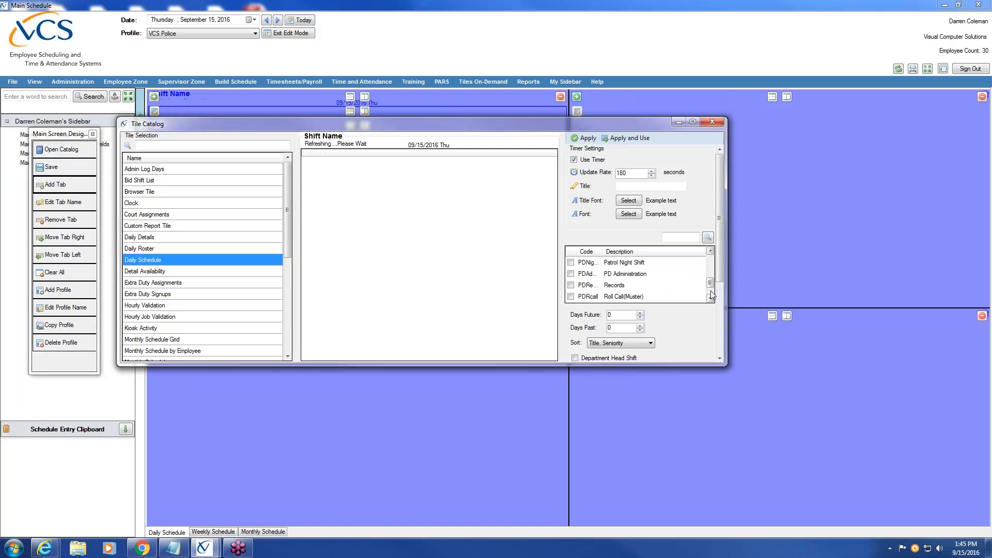
pyautogui.click(572, 263)
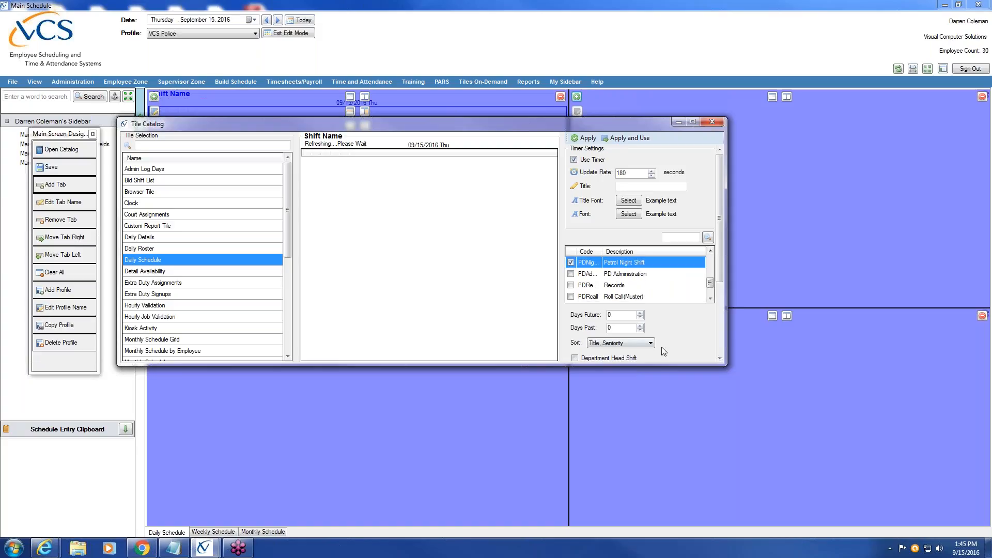
# Step: Set the Patrol Night Shift tile to show denied time off and worked times, with Car among its displayed details
pyautogui.click(721, 359)
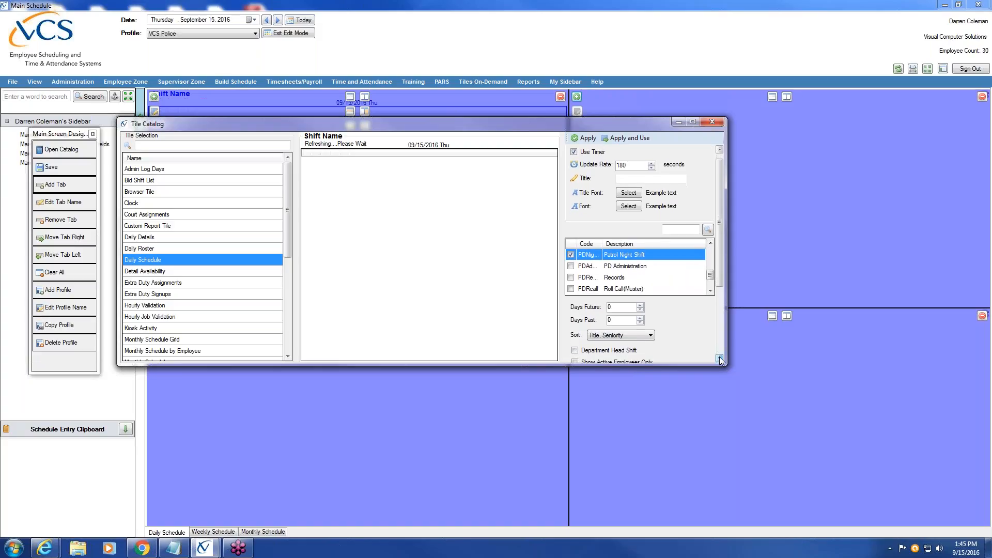
pyautogui.click(720, 360)
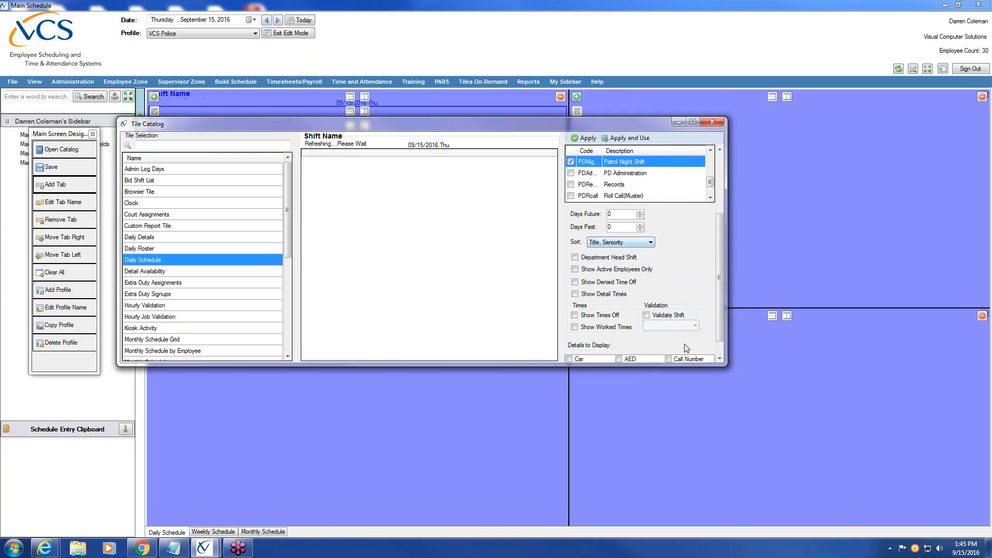
pyautogui.click(576, 284)
pyautogui.click(574, 327)
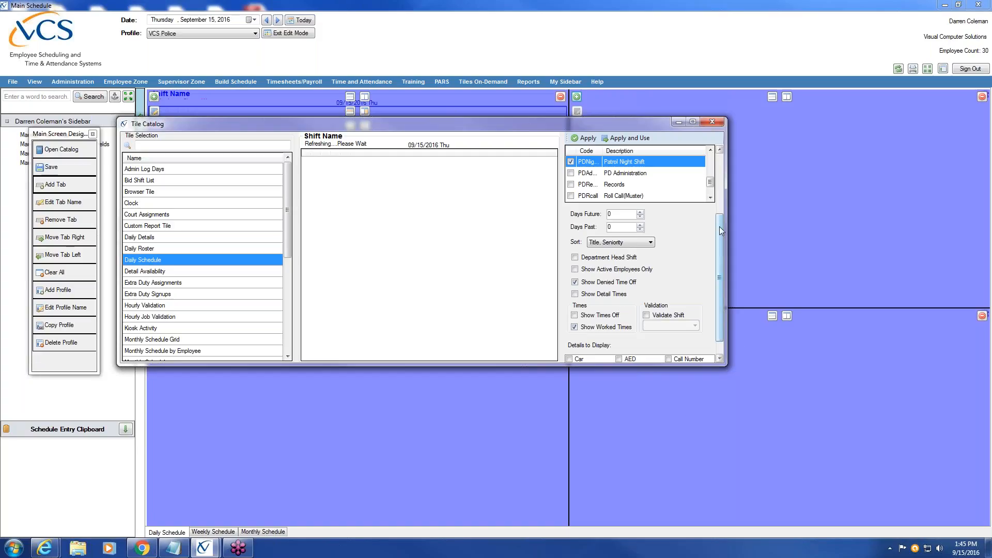
pyautogui.moveTo(720, 226); pyautogui.dragTo(724, 265)
pyautogui.click(569, 339)
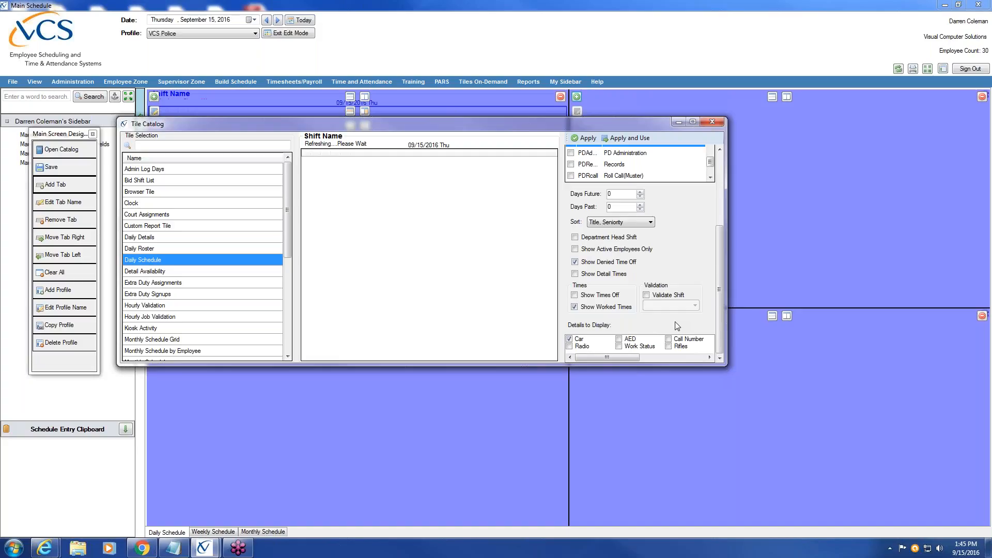
# Step: Preview the Patrol Night Shift tile and place it in the upper-right space of the Daily Schedule tab
pyautogui.moveTo(719, 326); pyautogui.dragTo(722, 228)
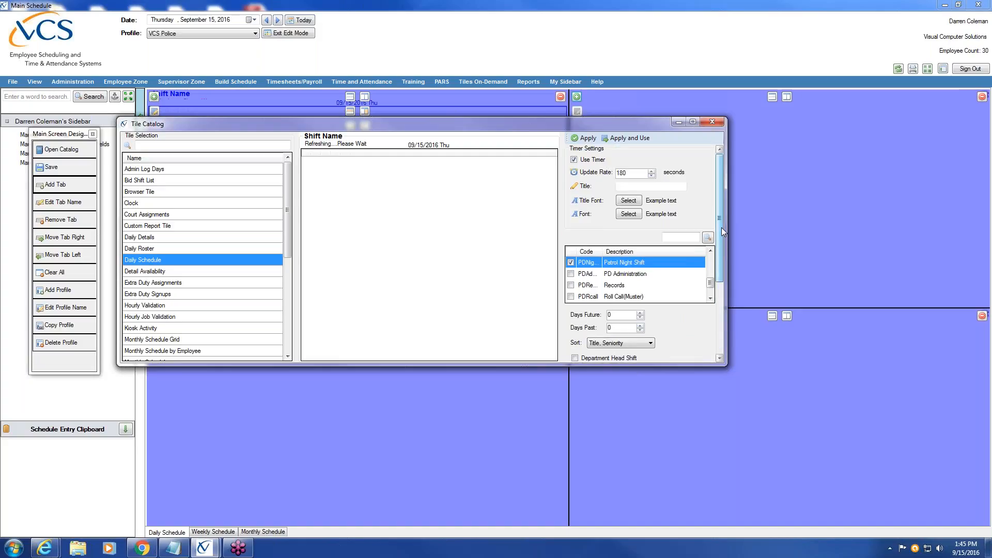
pyautogui.click(586, 137)
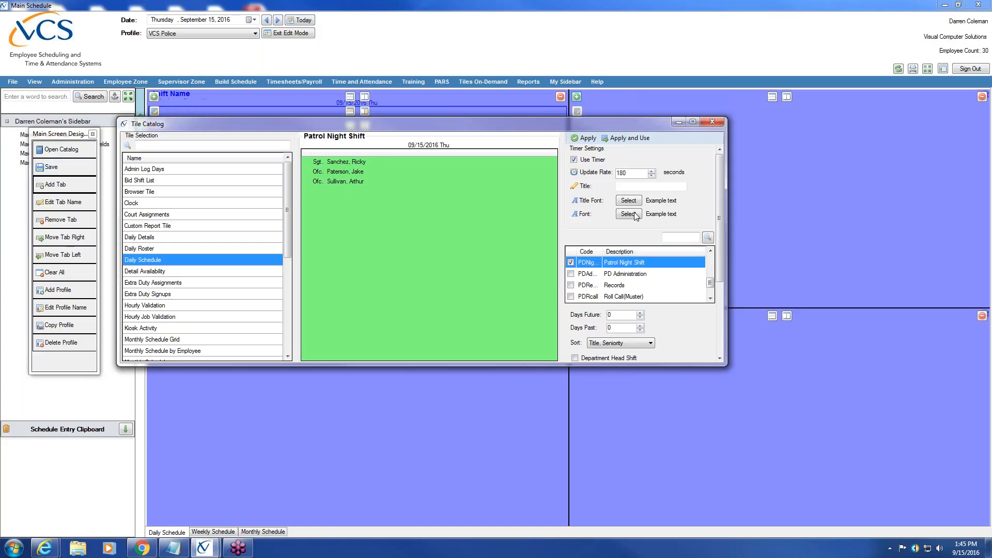
pyautogui.click(628, 138)
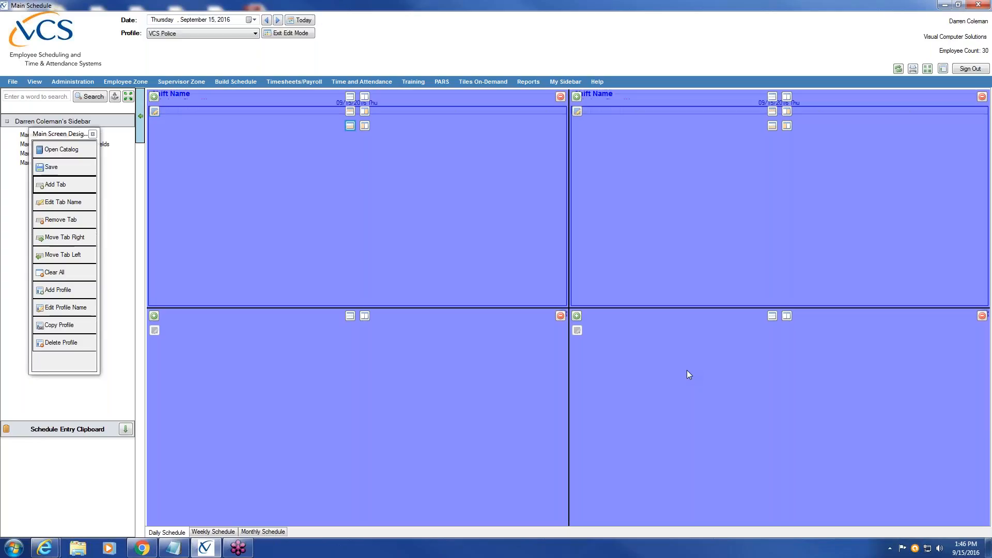
# Step: Start a Daily Schedule tile for the lower-left space with the update timer enabled and Administration selected
pyautogui.click(154, 316)
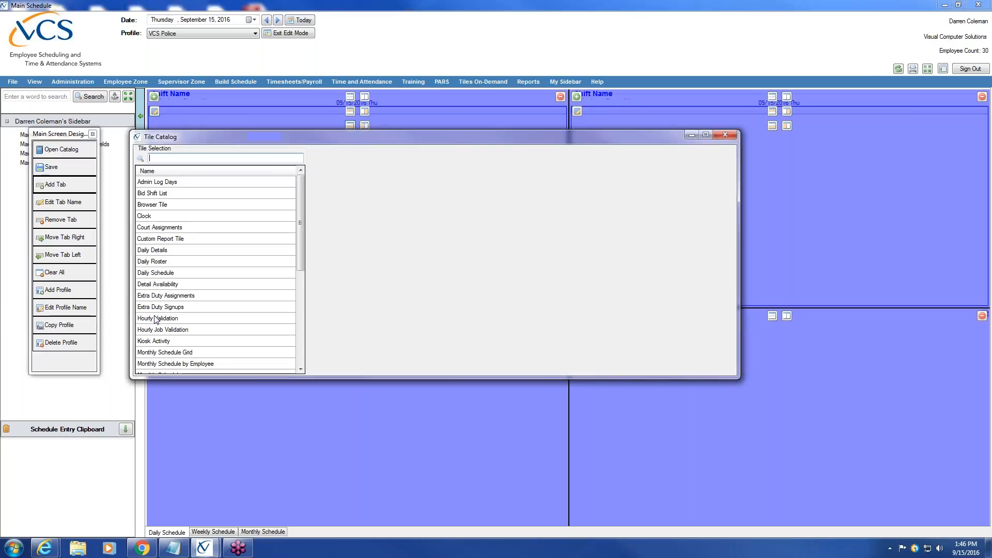
pyautogui.click(165, 276)
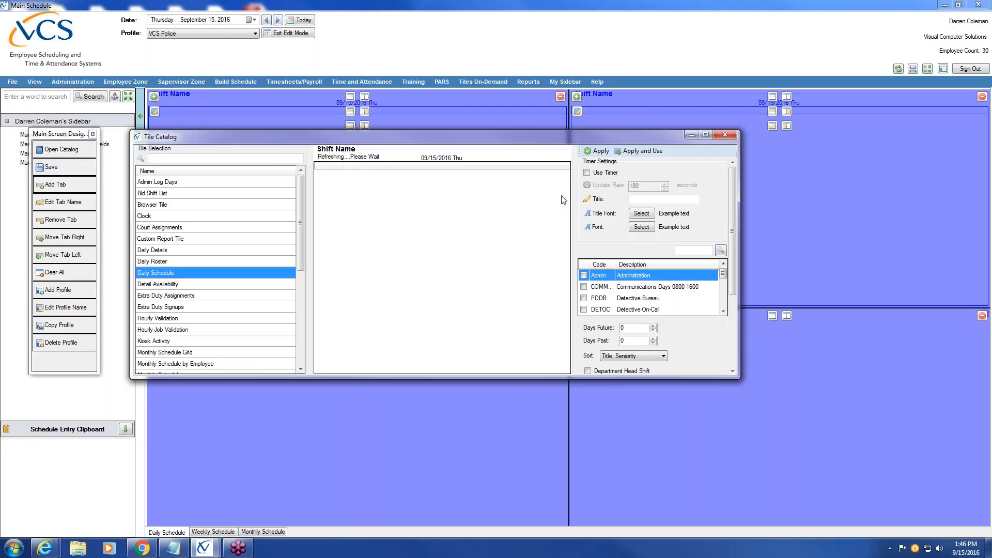
pyautogui.click(587, 173)
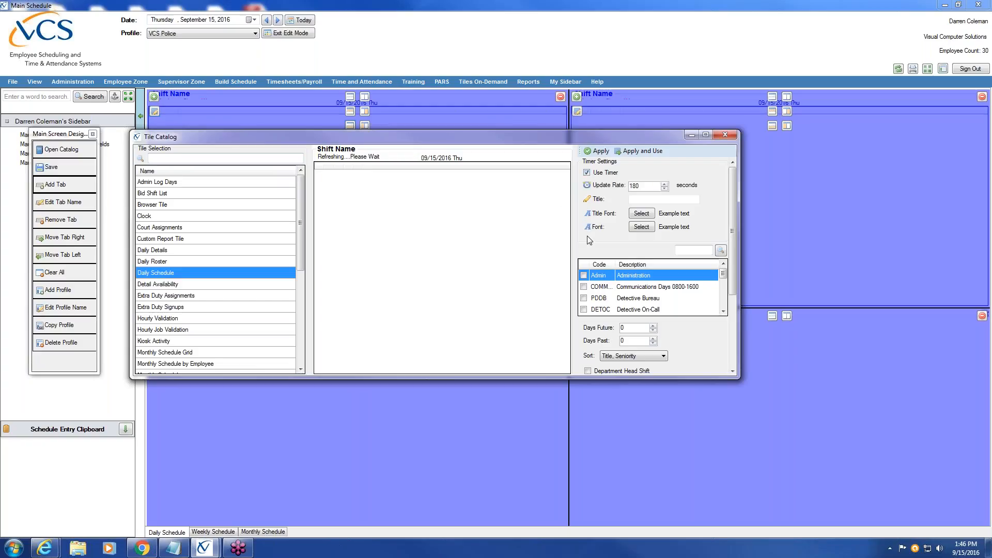
pyautogui.click(584, 276)
pyautogui.moveTo(724, 277); pyautogui.dragTo(723, 273)
# Step: Set the Administration tile to show denied time off and worked times, and place it in the lower-left space
pyautogui.click(733, 371)
pyautogui.moveTo(733, 371); pyautogui.dragTo(733, 371)
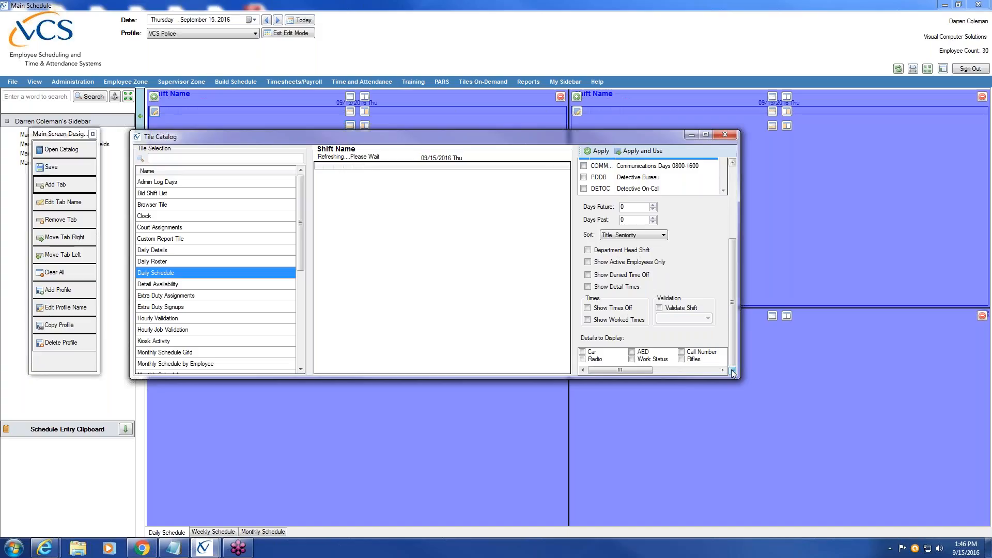
pyautogui.click(588, 275)
pyautogui.click(588, 320)
pyautogui.click(646, 152)
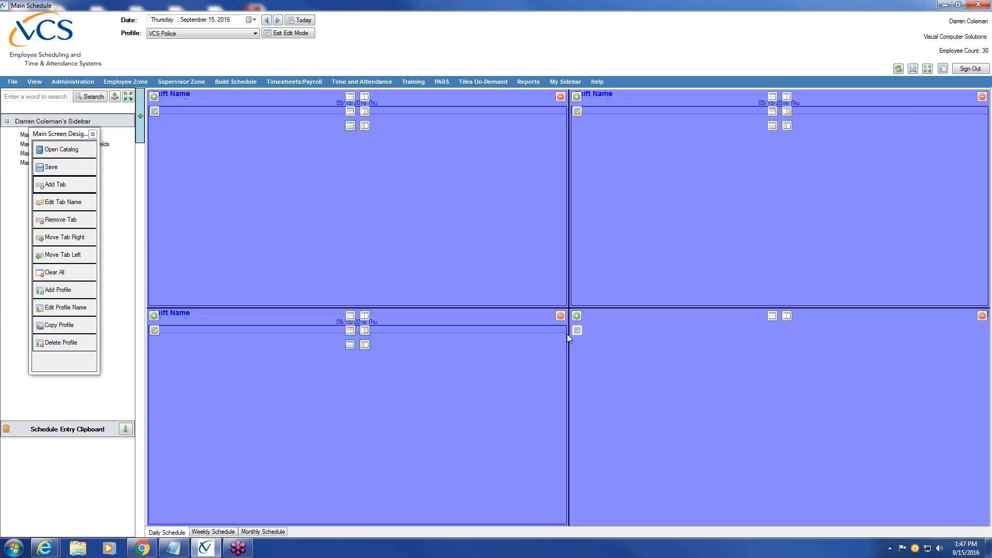
# Step: Start a Daily Schedule tile for the lower-right space with the update timer enabled and Detective Bureau selected
pyautogui.click(578, 316)
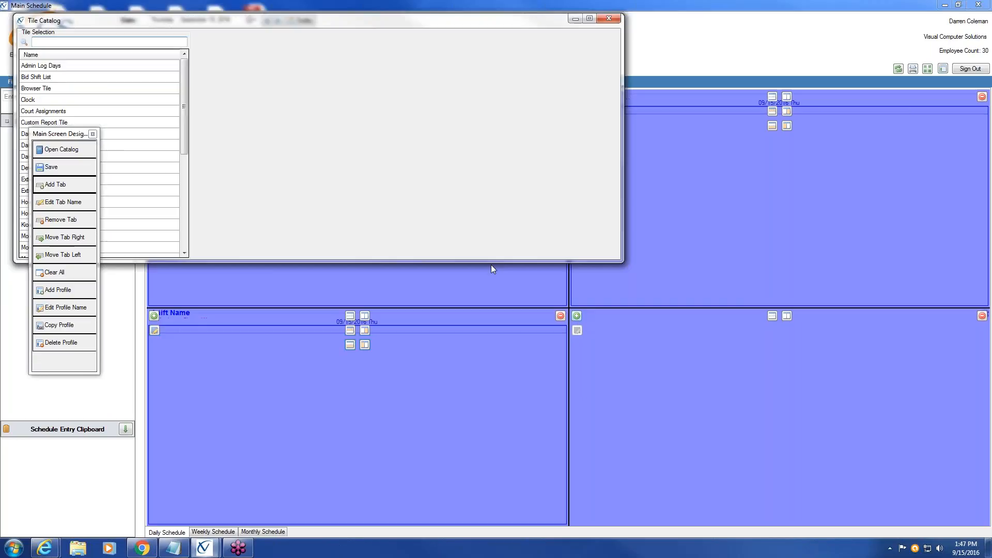
pyautogui.moveTo(62, 134); pyautogui.dragTo(16, 348)
pyautogui.click(50, 157)
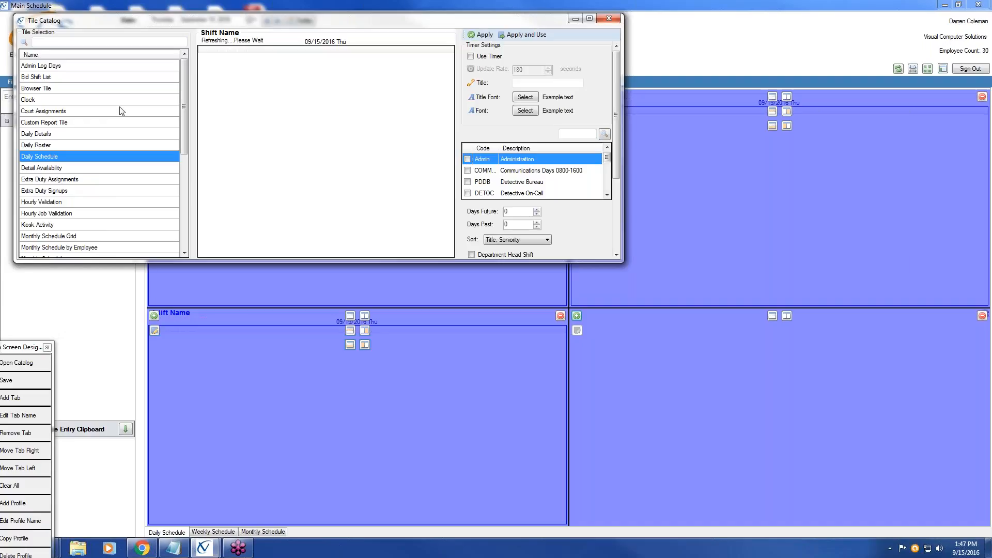
pyautogui.moveTo(167, 27); pyautogui.dragTo(354, 122)
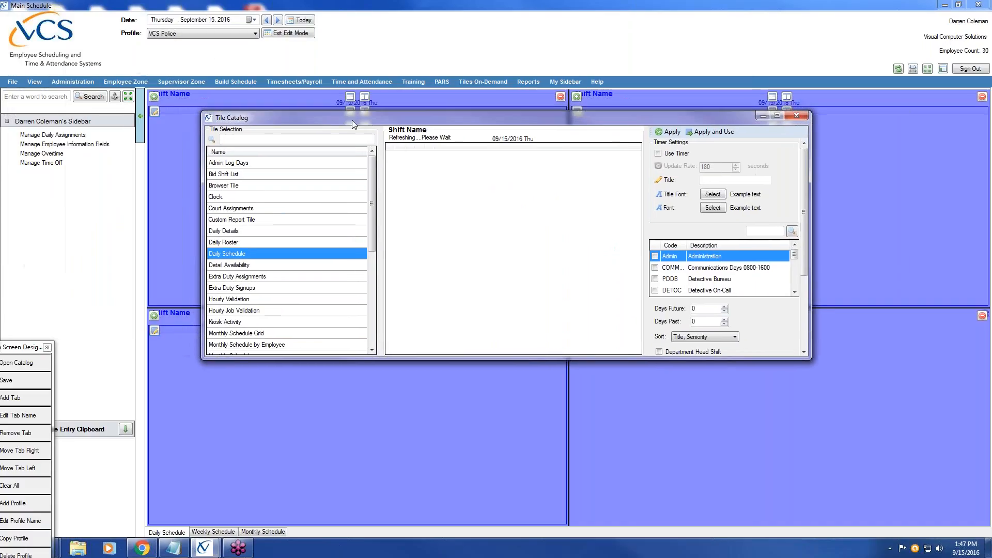
pyautogui.click(659, 154)
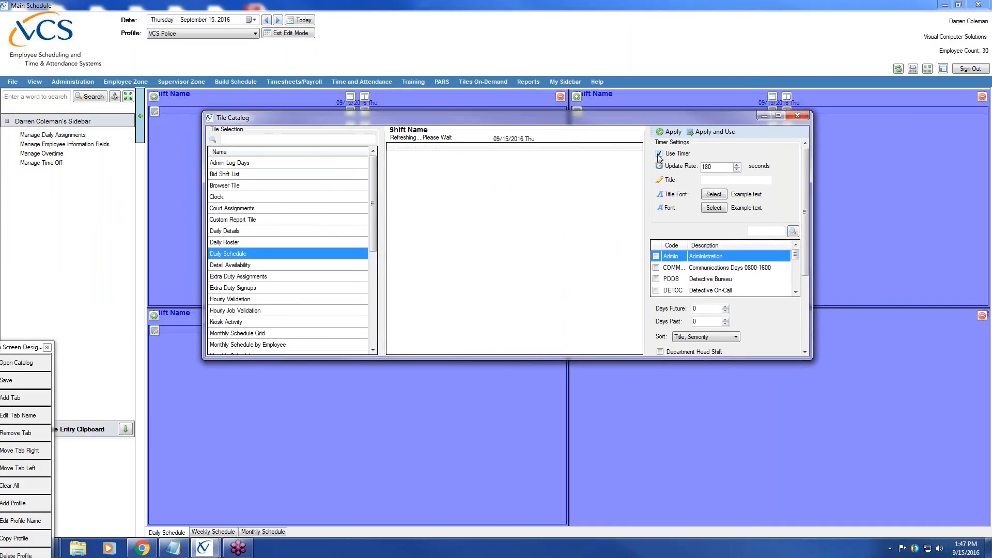
pyautogui.click(656, 280)
pyautogui.click(656, 279)
# Step: Set the Detective Bureau tile to show denied time off and worked times, and place it in the lower-right space
pyautogui.click(805, 353)
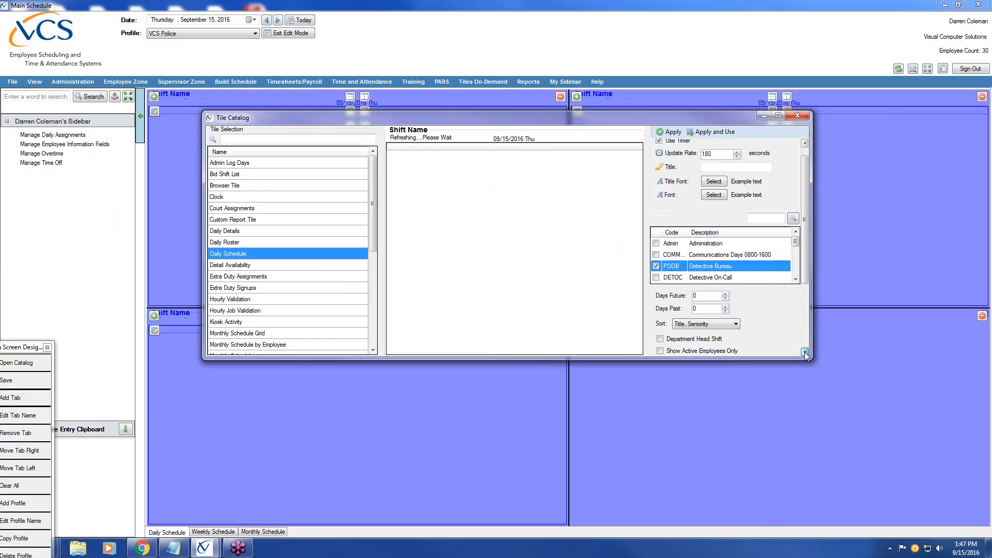
pyautogui.scroll(-5, 805, 352)
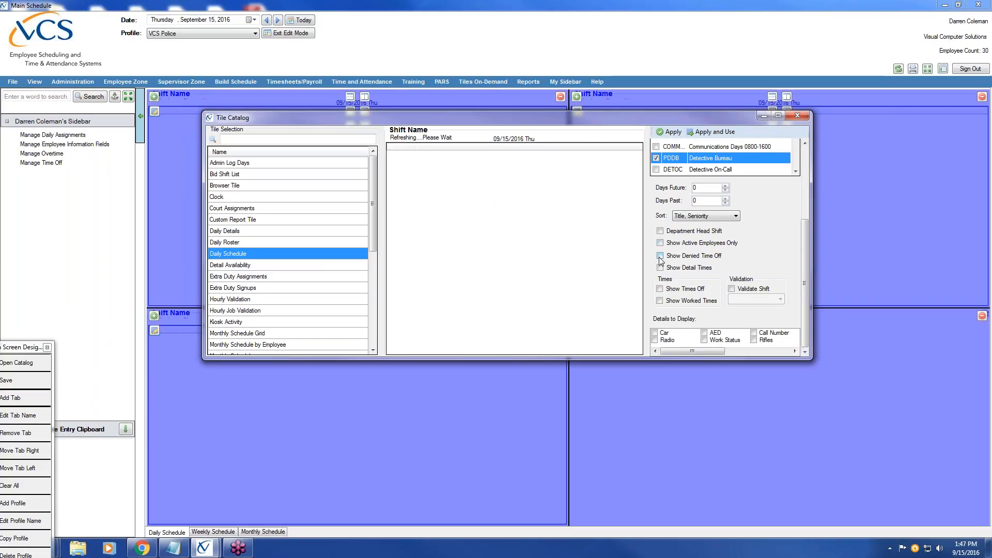
pyautogui.click(660, 257)
pyautogui.click(661, 301)
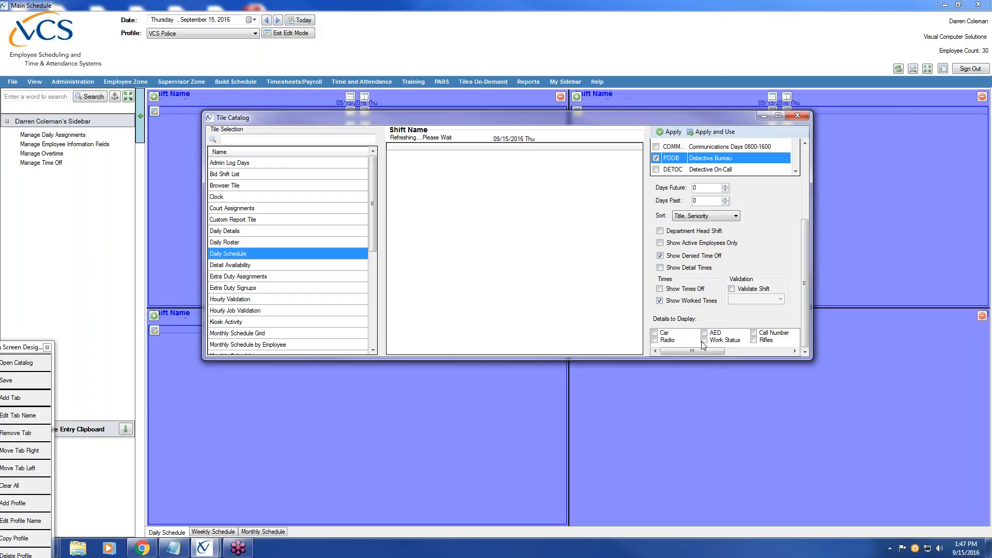
pyautogui.click(725, 352)
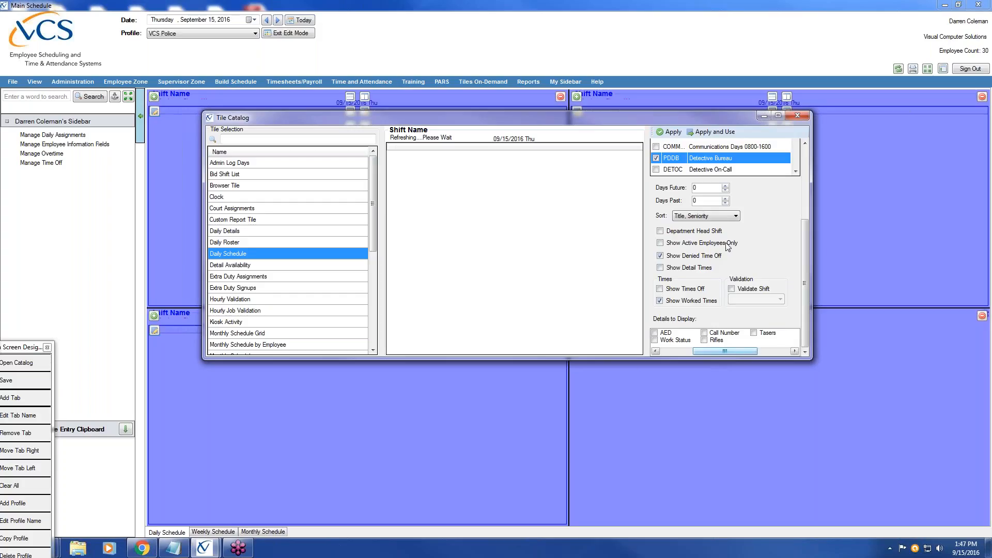
pyautogui.click(716, 132)
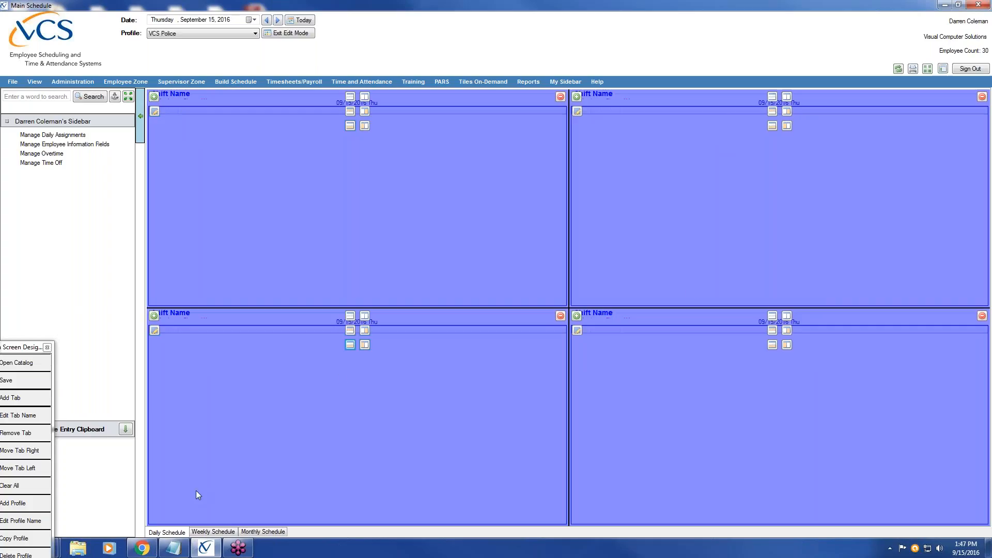
# Step: Save the four-tile Daily Schedule layout and leave dashboard edit mode
pyautogui.moveTo(21, 347); pyautogui.dragTo(89, 173)
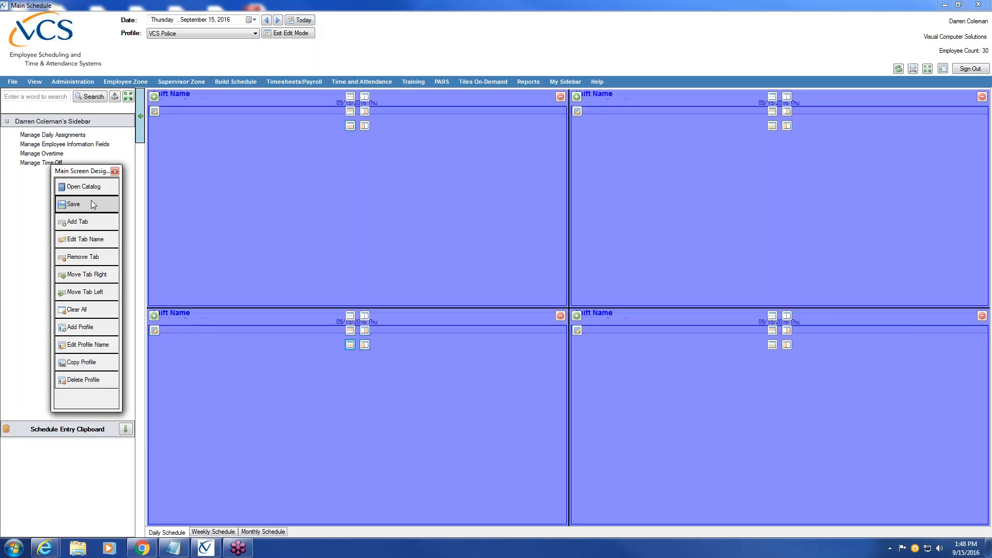
pyautogui.click(295, 34)
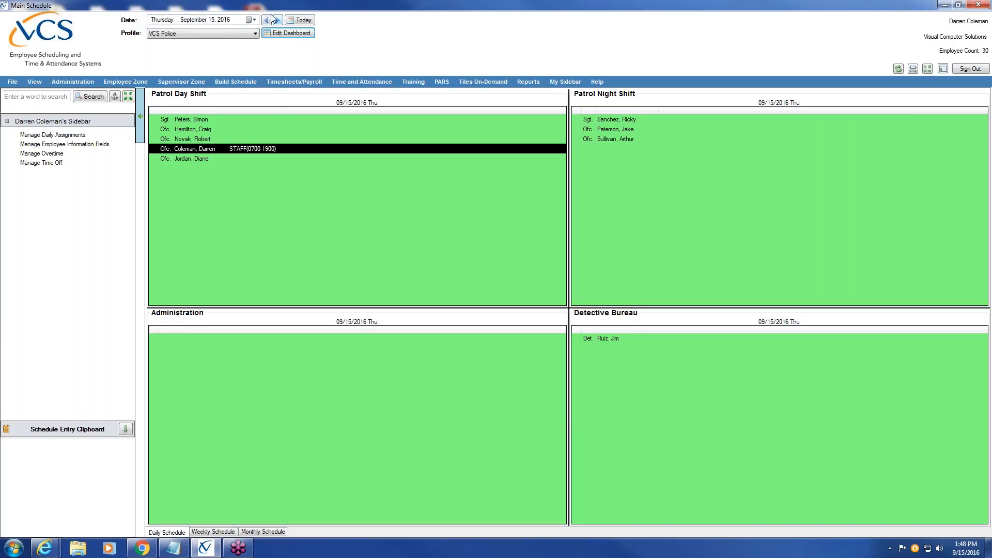
# Step: View the Daily Schedule tiles day by day through September 18, 2016, and return to today's date
pyautogui.click(278, 21)
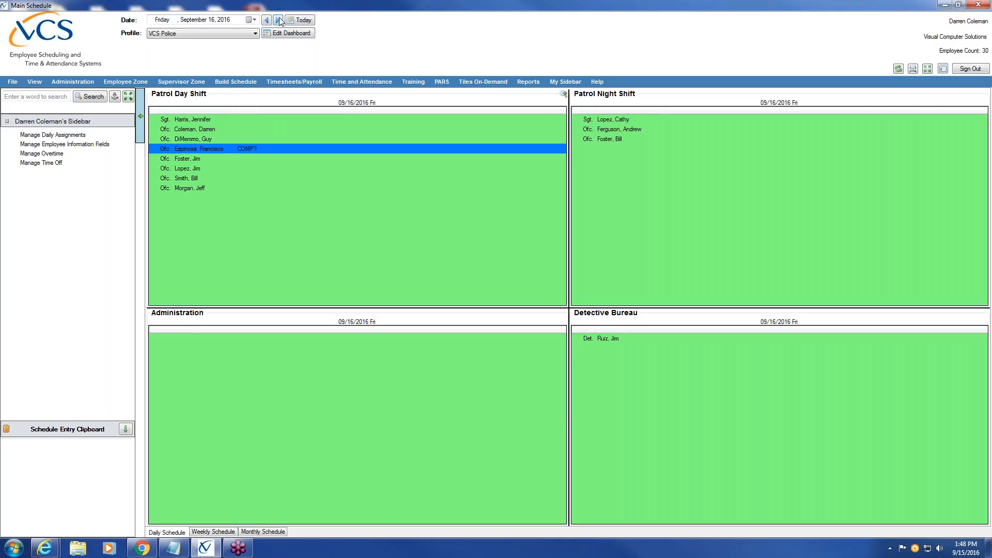
pyautogui.click(278, 21)
pyautogui.click(278, 21)
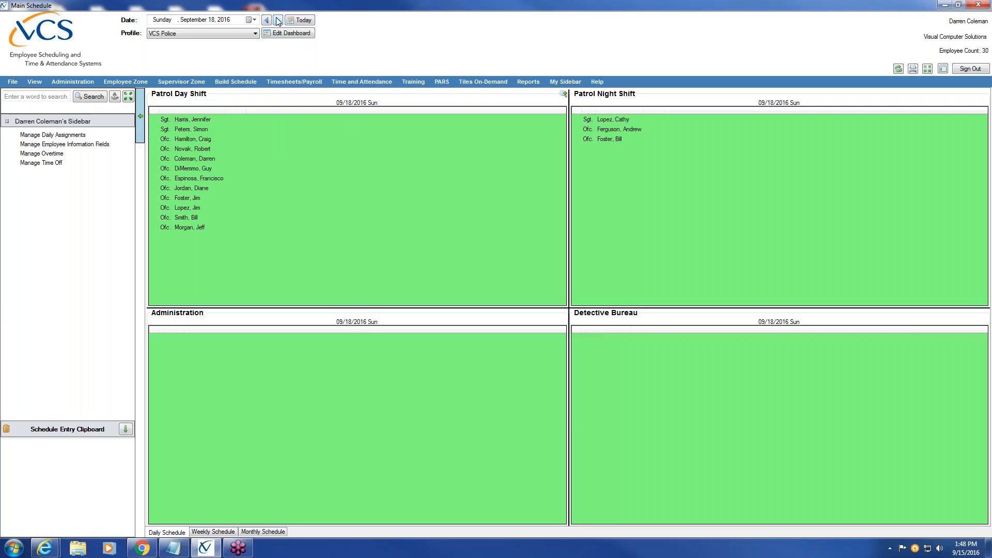
pyautogui.click(306, 23)
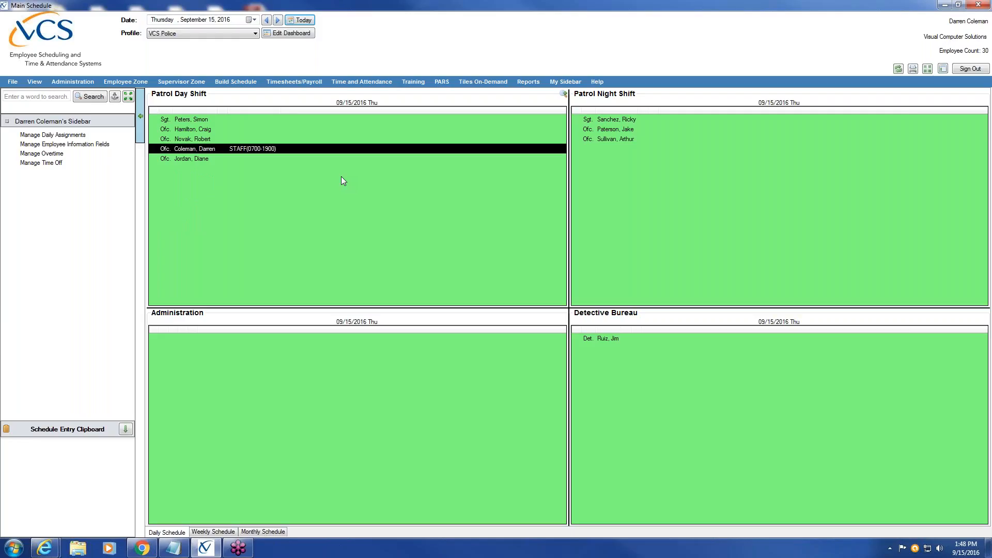
# Step: Set the Patrol Day Shift tile's Days Past to 1, apply it to the dashboard, and leave edit mode
pyautogui.click(298, 35)
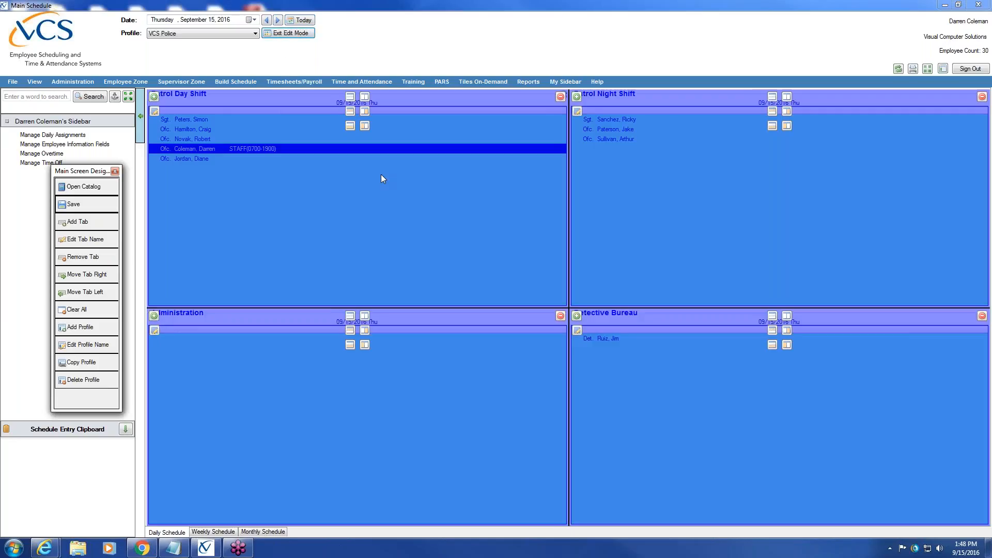
pyautogui.moveTo(84, 176); pyautogui.dragTo(15, 198)
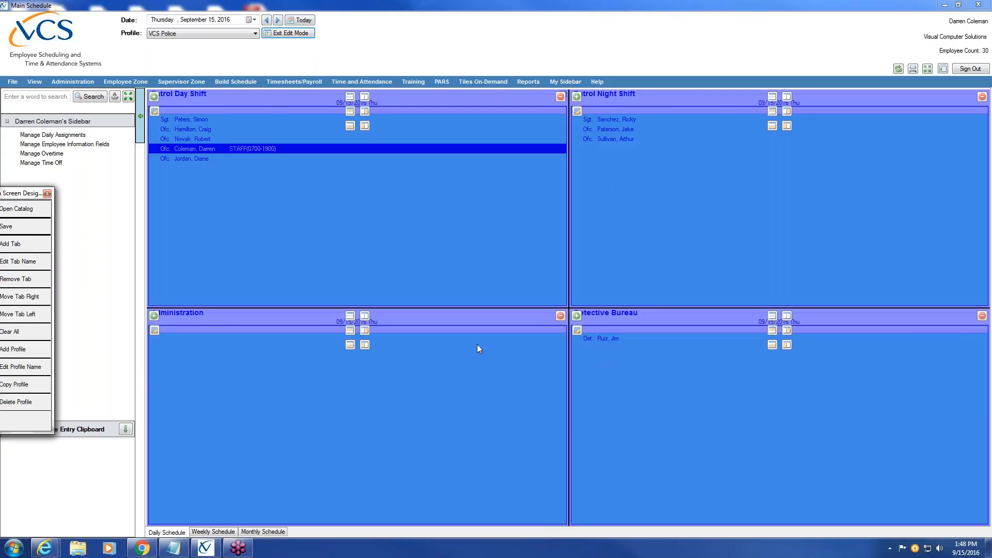
pyautogui.click(154, 110)
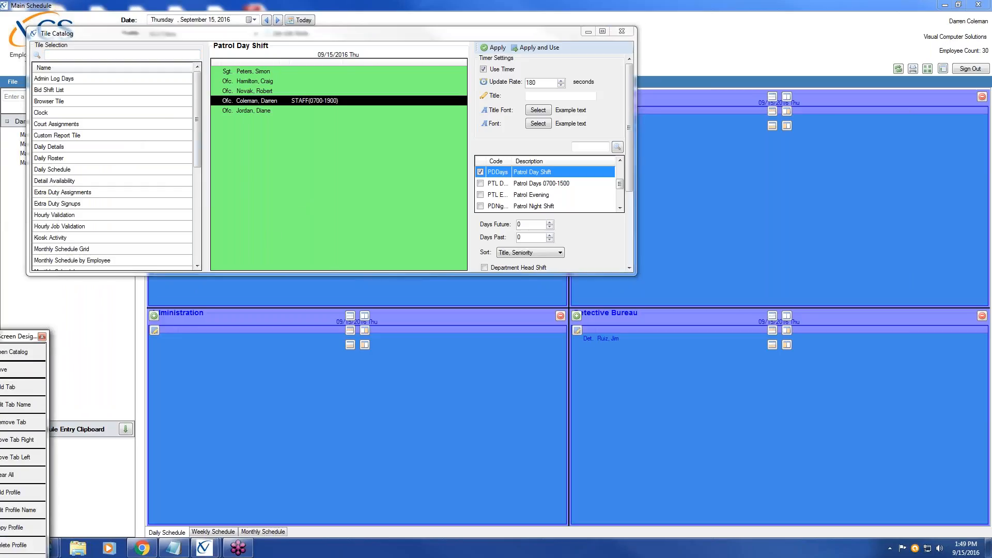
pyautogui.moveTo(629, 140); pyautogui.dragTo(632, 198)
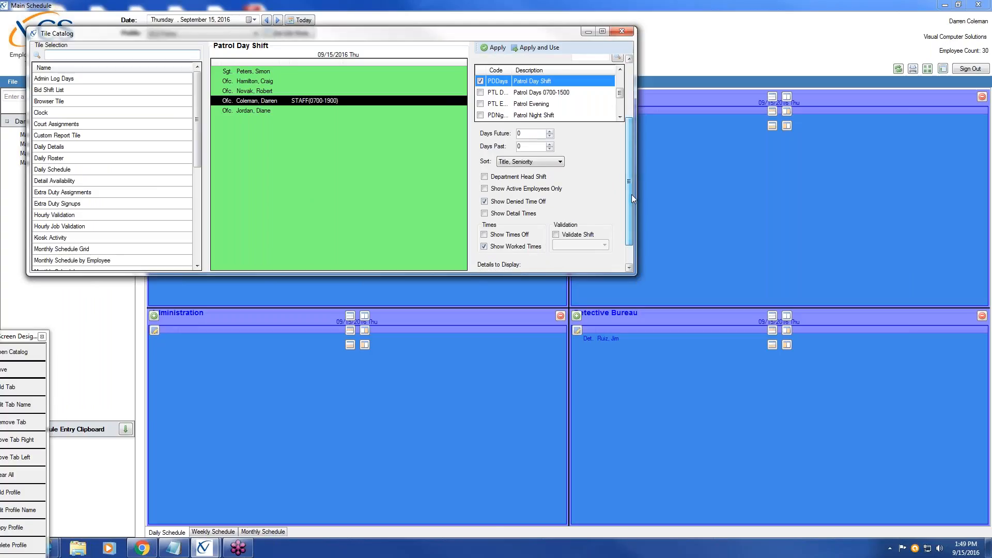
pyautogui.click(533, 147)
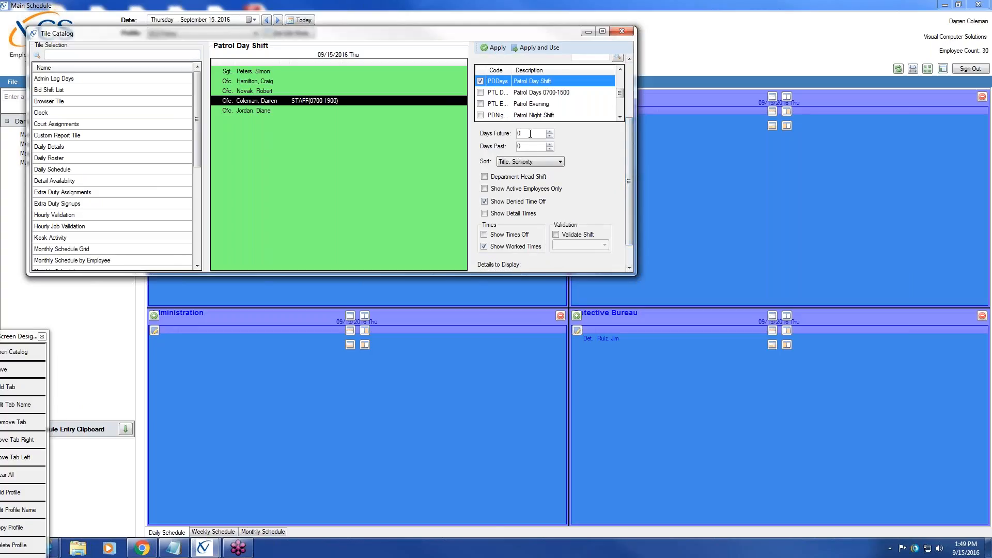
pyautogui.press('BackSpace')
pyautogui.write('1')
pyautogui.click(545, 48)
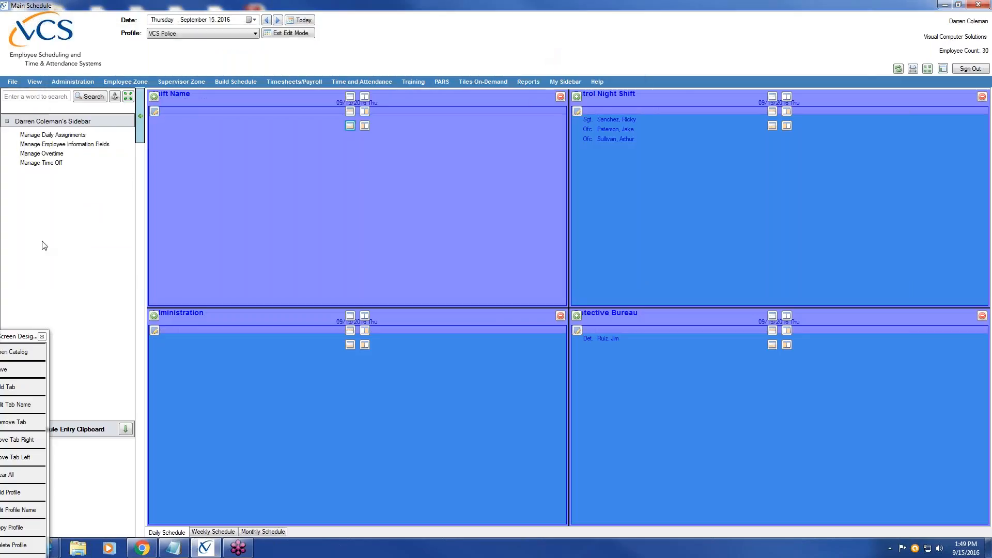
pyautogui.moveTo(15, 339); pyautogui.dragTo(56, 208)
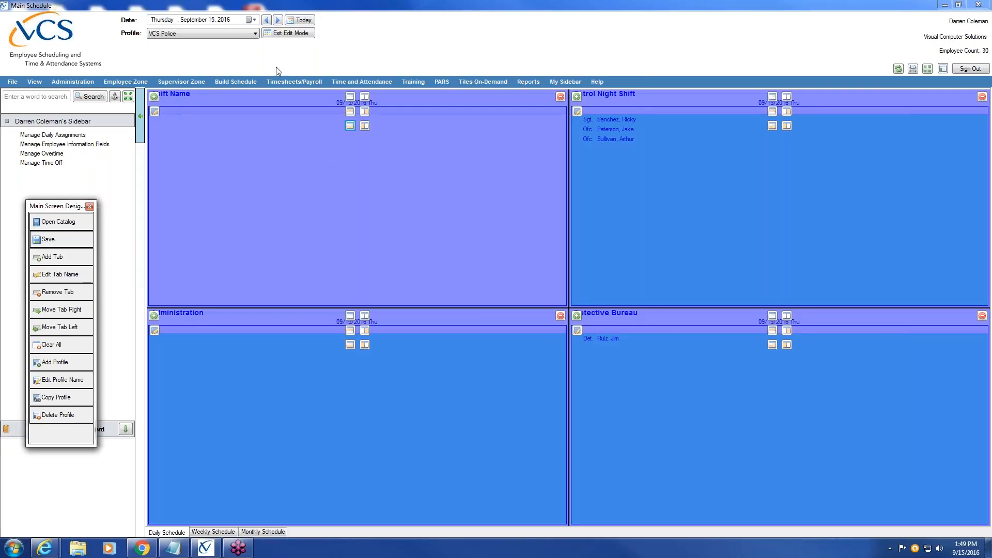
pyautogui.click(274, 33)
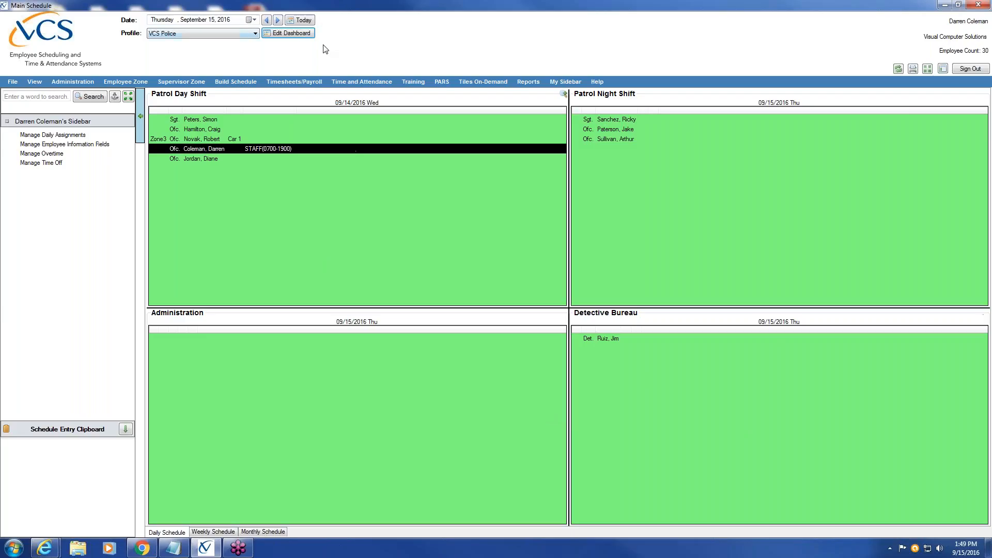
# Step: Set the Patrol Day Shift tile's Days Past back to 0, save the dashboard, and leave edit mode
pyautogui.click(289, 37)
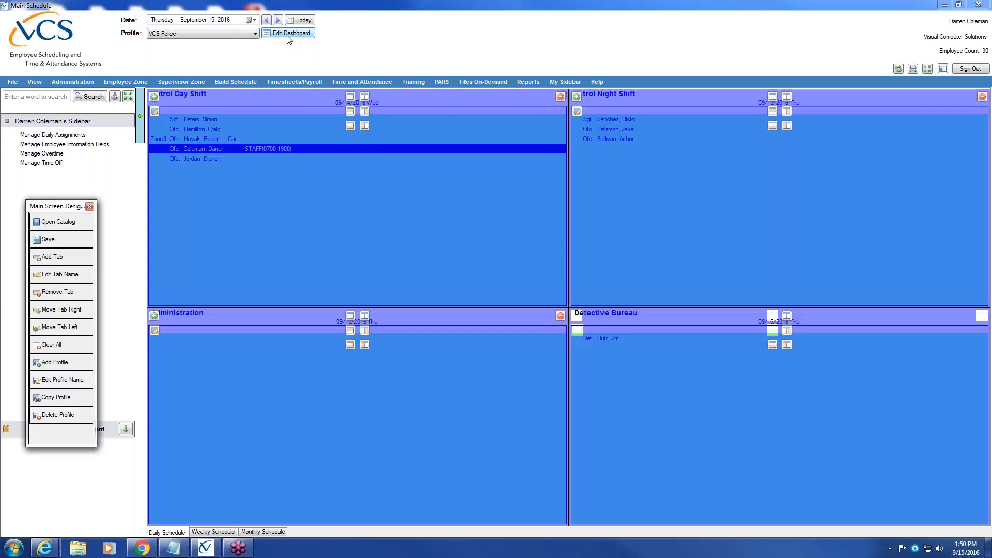
pyautogui.click(154, 112)
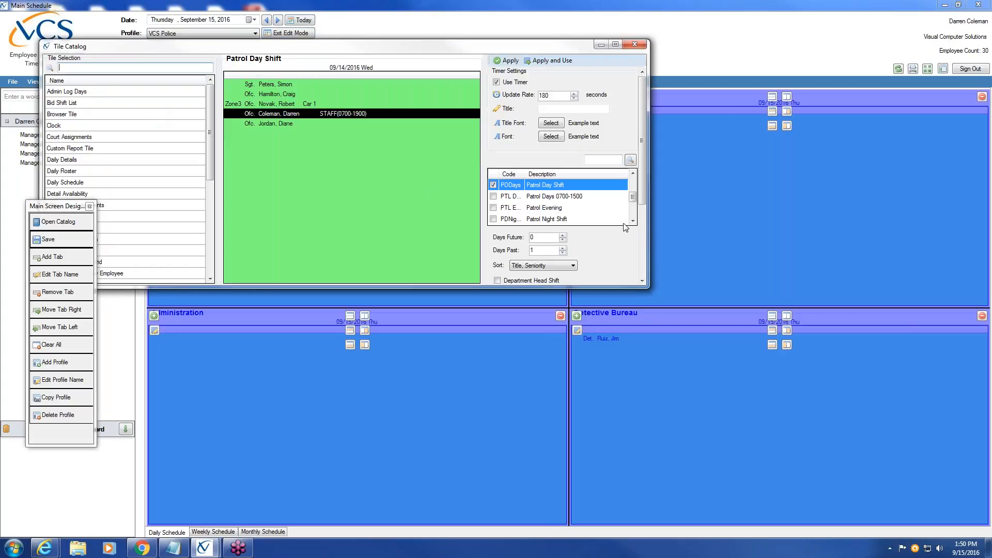
pyautogui.click(539, 250)
pyautogui.click(557, 60)
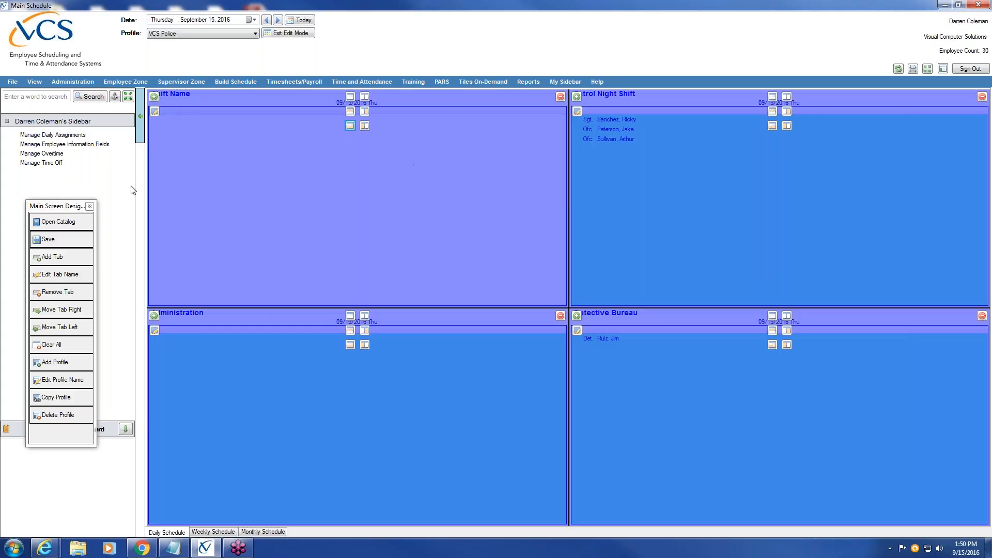
pyautogui.click(78, 236)
pyautogui.click(295, 35)
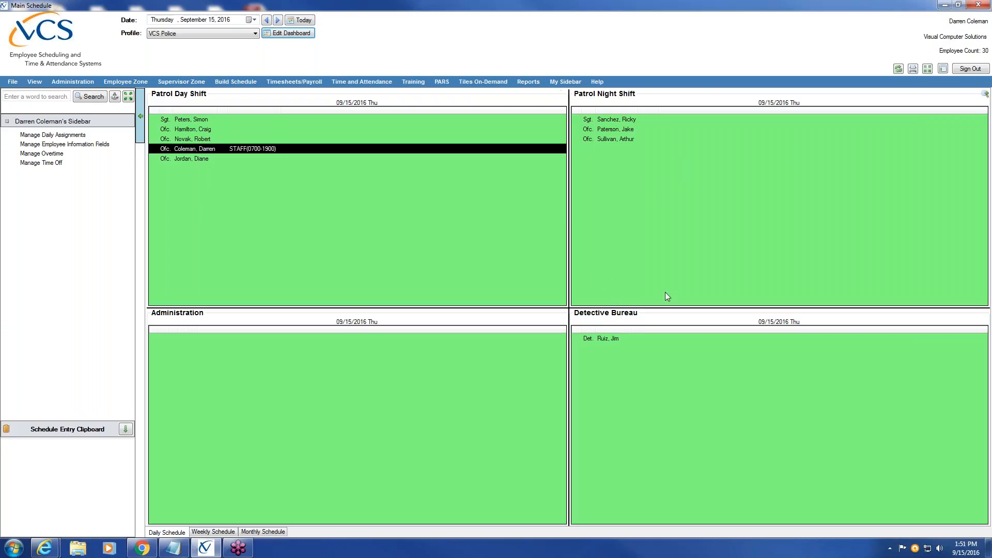
# Step: Enter dashboard edit mode, split the Patrol Day Shift tile horizontally, and move the Patrol Night Shift tile into the new space beneath it
pyautogui.click(290, 35)
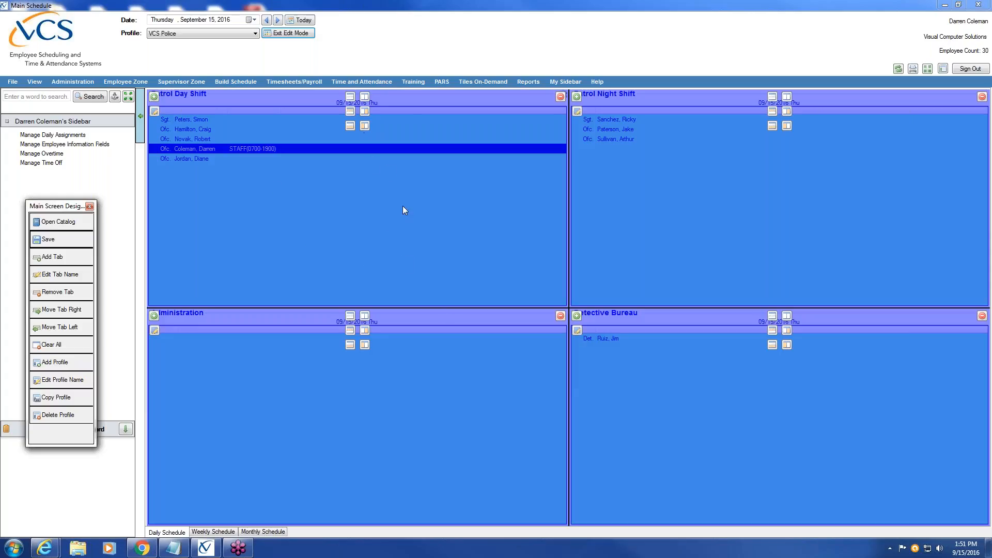
pyautogui.click(352, 110)
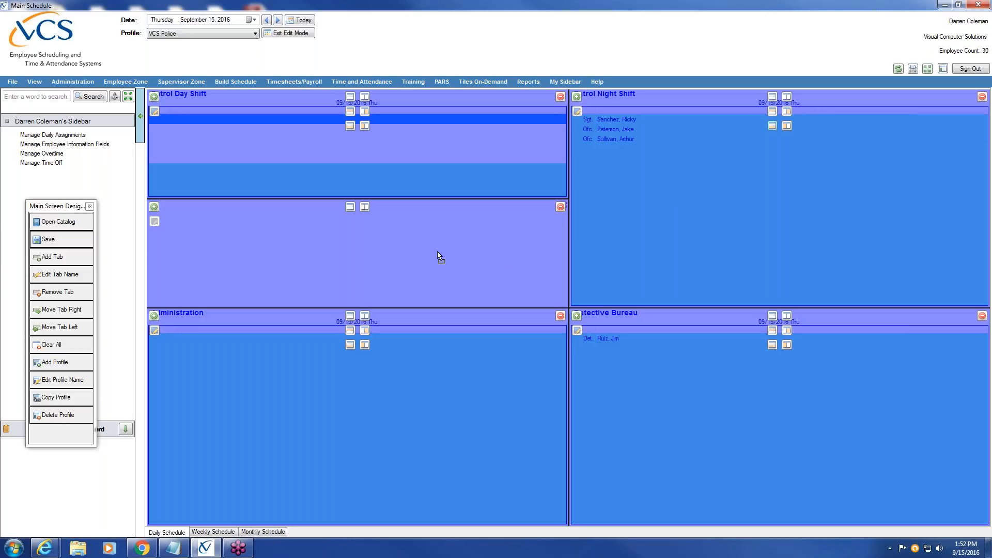
pyautogui.moveTo(437, 252); pyautogui.dragTo(436, 252)
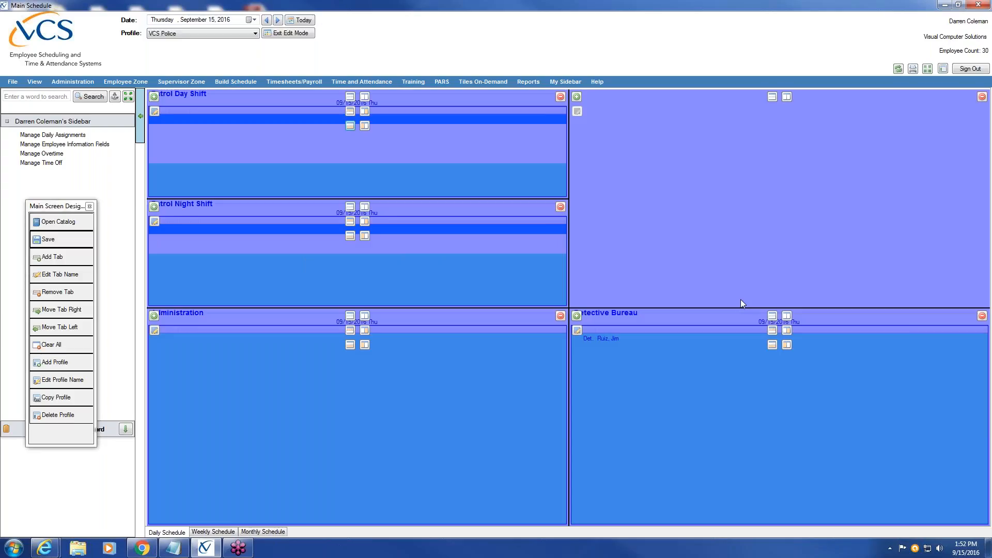
# Step: Split the Administration tile horizontally, move the Detective Bureau tile beneath it, and slightly reduce the Patrol Day Shift tile's height
pyautogui.click(350, 331)
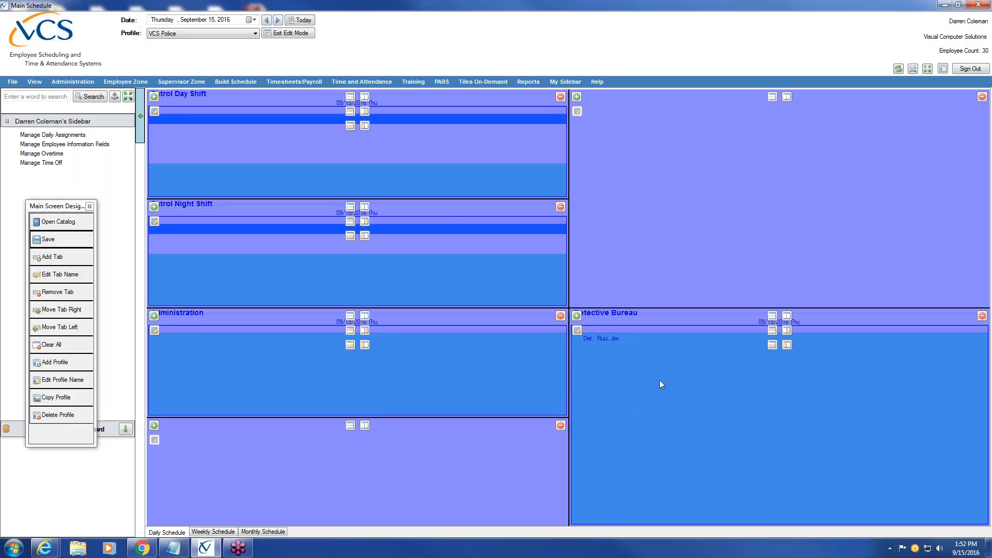
pyautogui.moveTo(433, 457); pyautogui.dragTo(433, 457)
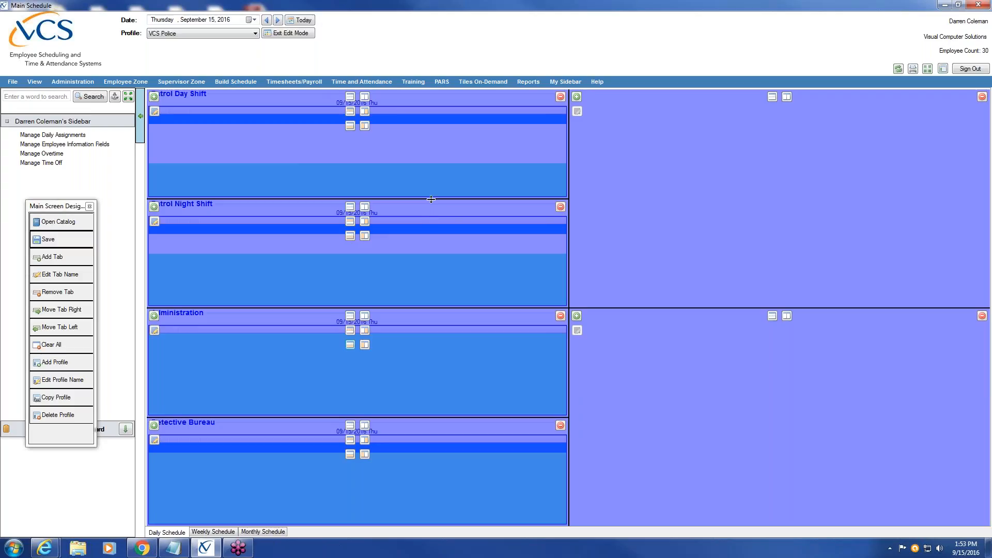
pyautogui.moveTo(432, 199)
pyautogui.mouseDown()
pyautogui.moveTo(434, 184)
pyautogui.moveTo(429, 223)
pyautogui.moveTo(434, 192)
pyautogui.mouseUp()
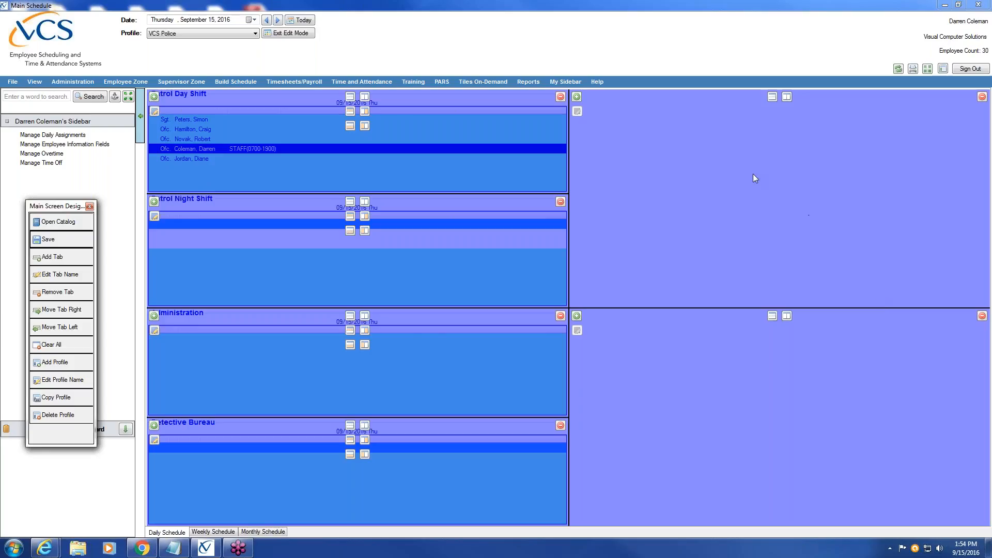
# Step: Choose the Extra Duty Assignments tile from the catalog for the empty area beside the two patrol shift tiles
pyautogui.click(576, 97)
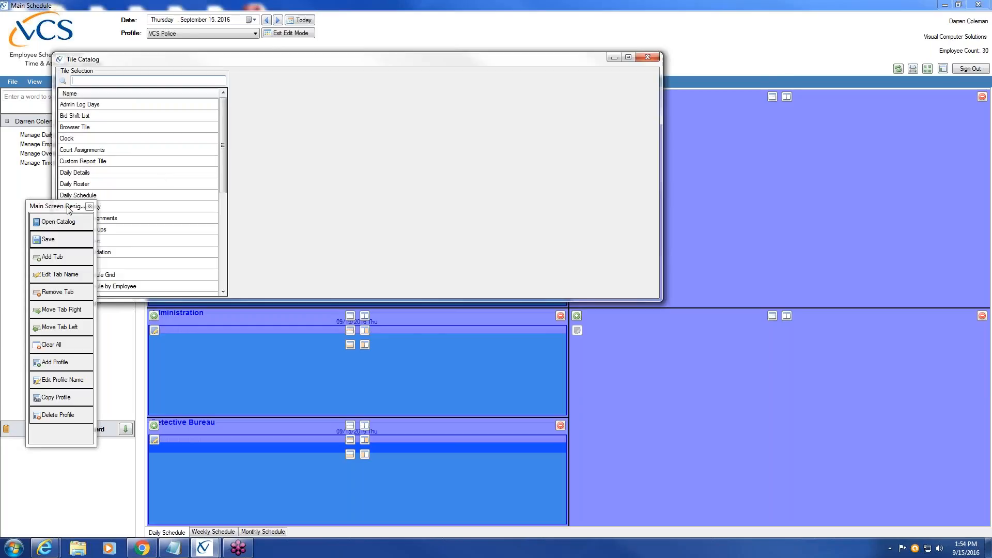
pyautogui.moveTo(49, 208); pyautogui.dragTo(8, 226)
pyautogui.moveTo(344, 63); pyautogui.dragTo(374, 230)
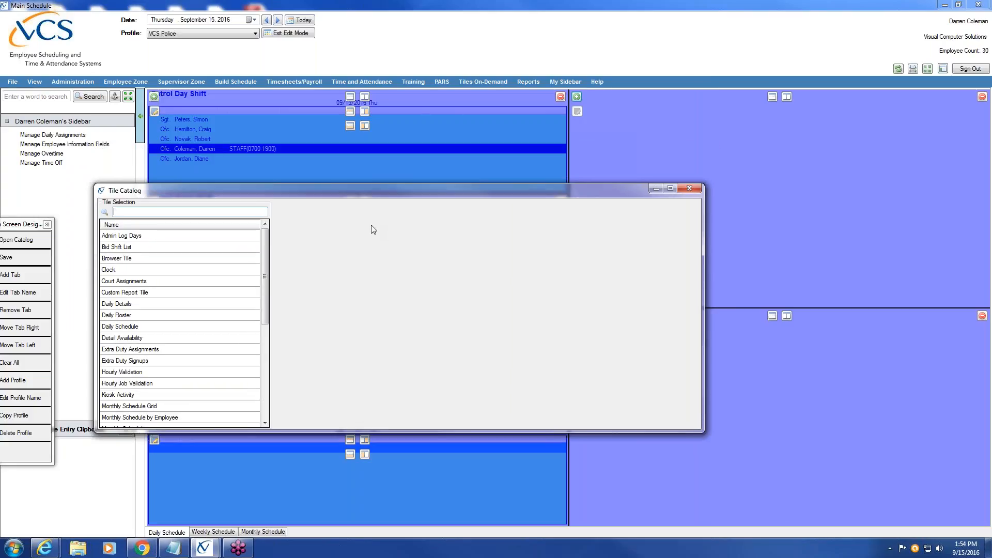
pyautogui.click(134, 350)
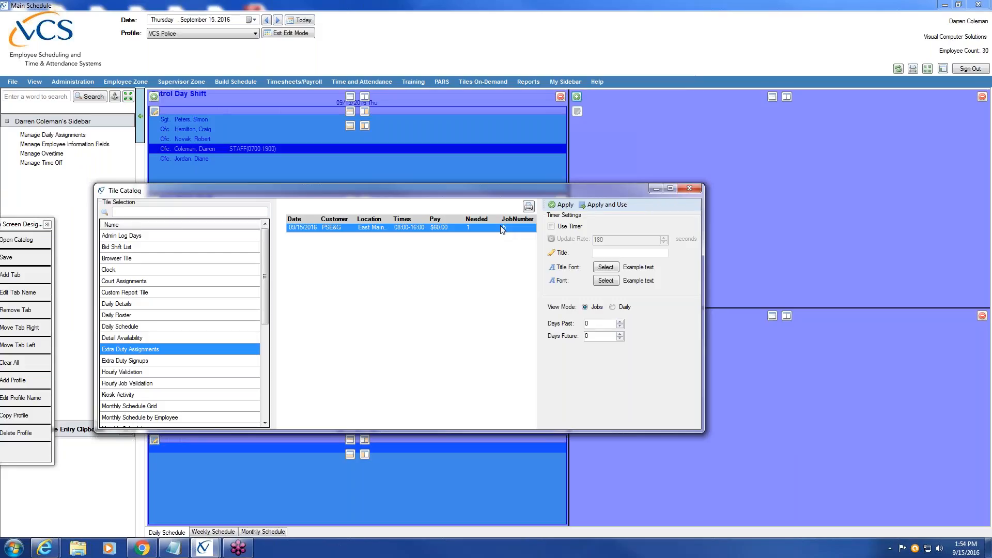
# Step: Enable the tile's timer, title it Extra Duty Jobs, set Days Future to 7, and place it on the dashboard
pyautogui.click(551, 227)
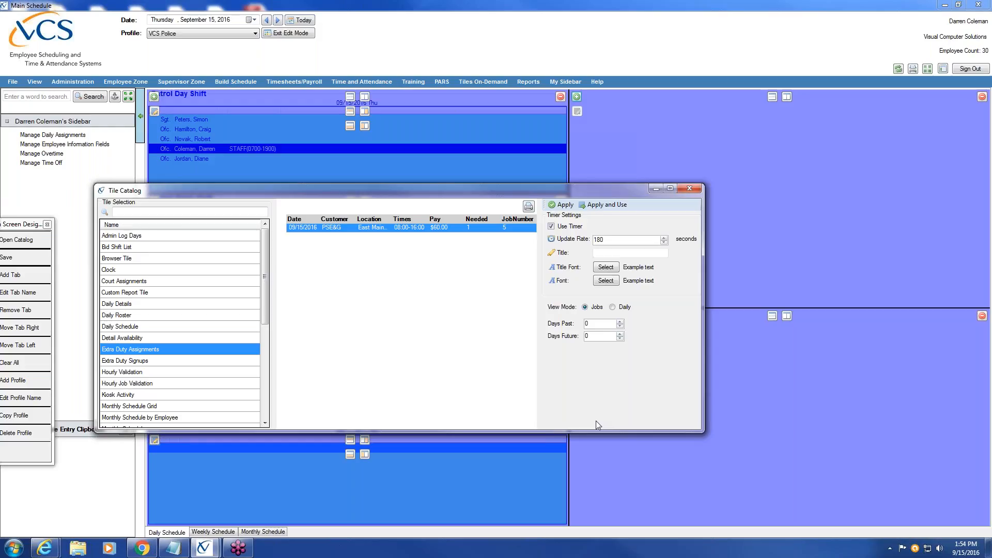
pyautogui.click(608, 254)
pyautogui.write('Extra Duty Jobs')
pyautogui.click(985, 31)
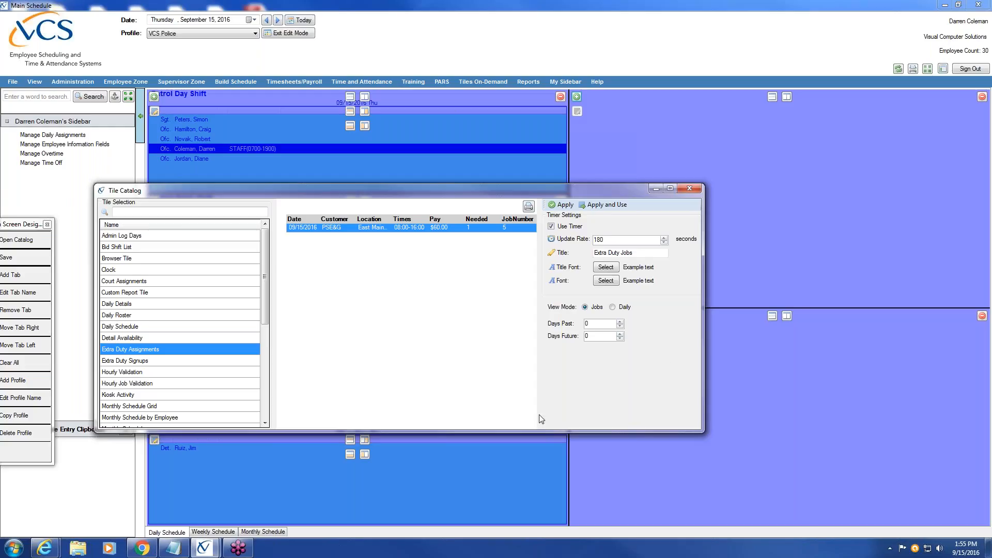
pyautogui.click(600, 336)
pyautogui.click(561, 206)
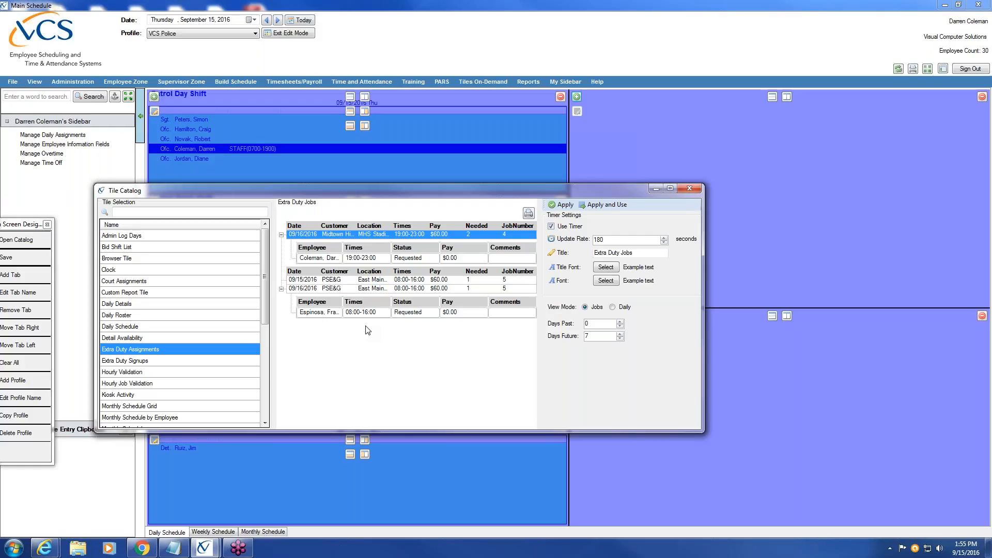
pyautogui.click(606, 204)
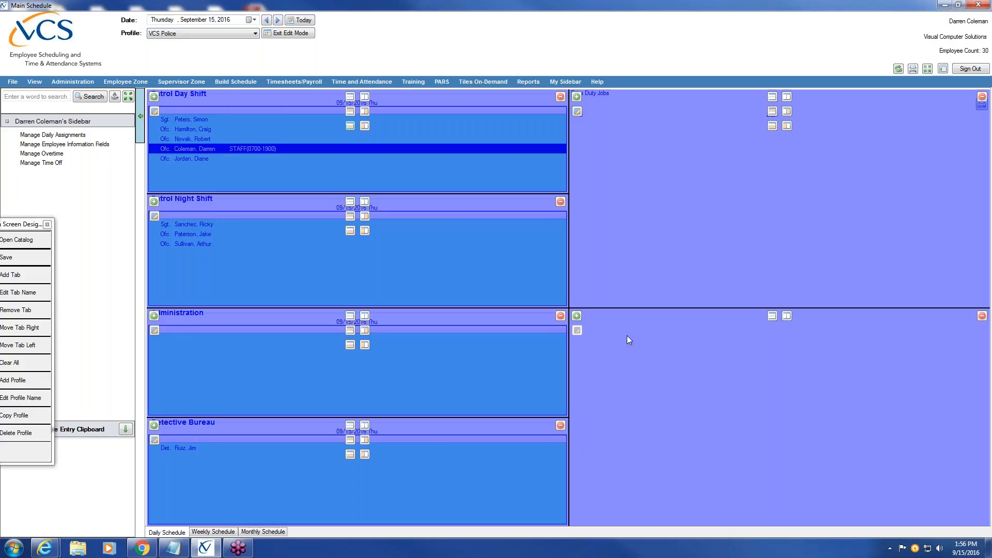
# Step: Add an Hourly Validation tile with validation shift Patrol/OIC beside the Administration and Detective Bureau tiles, save the layout, and leave edit mode
pyautogui.click(577, 316)
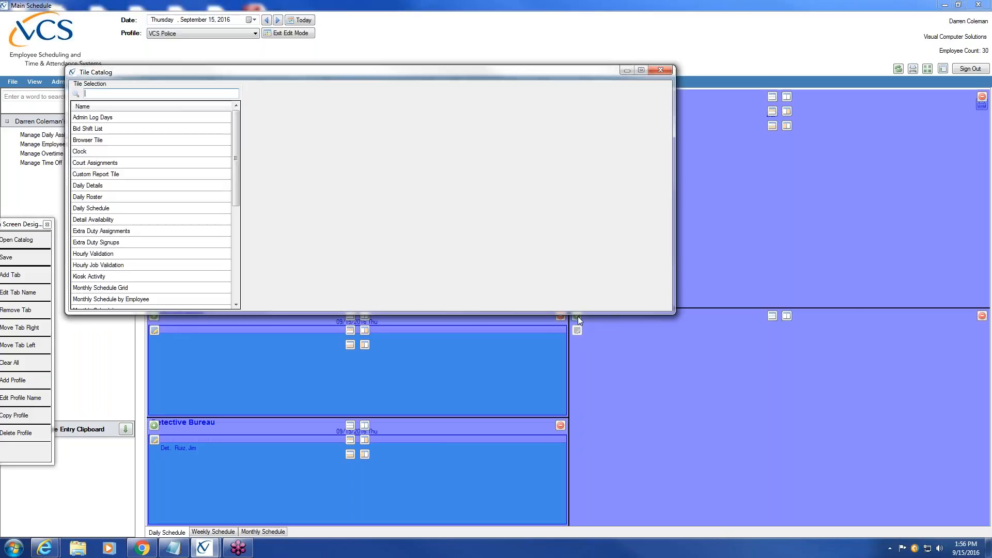
pyautogui.click(101, 256)
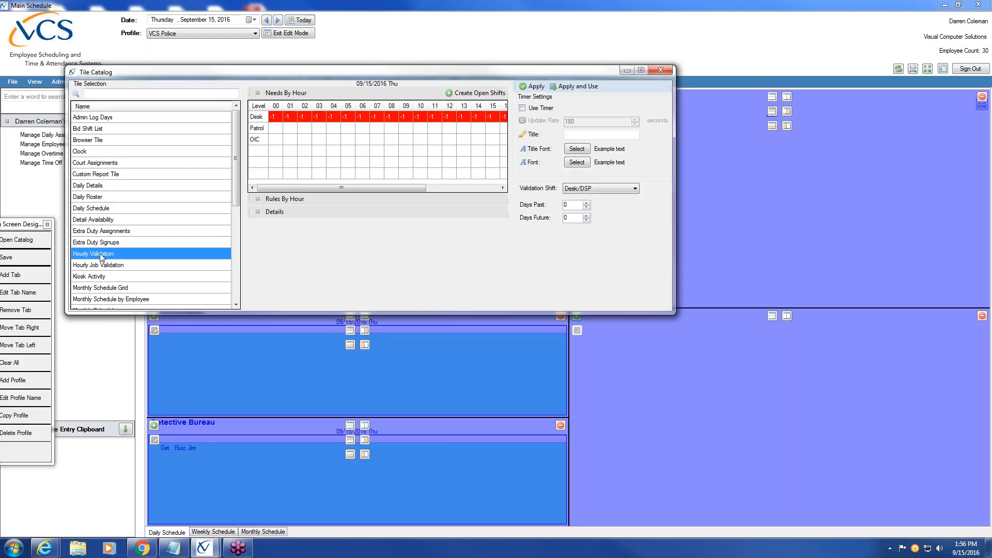
pyautogui.click(634, 188)
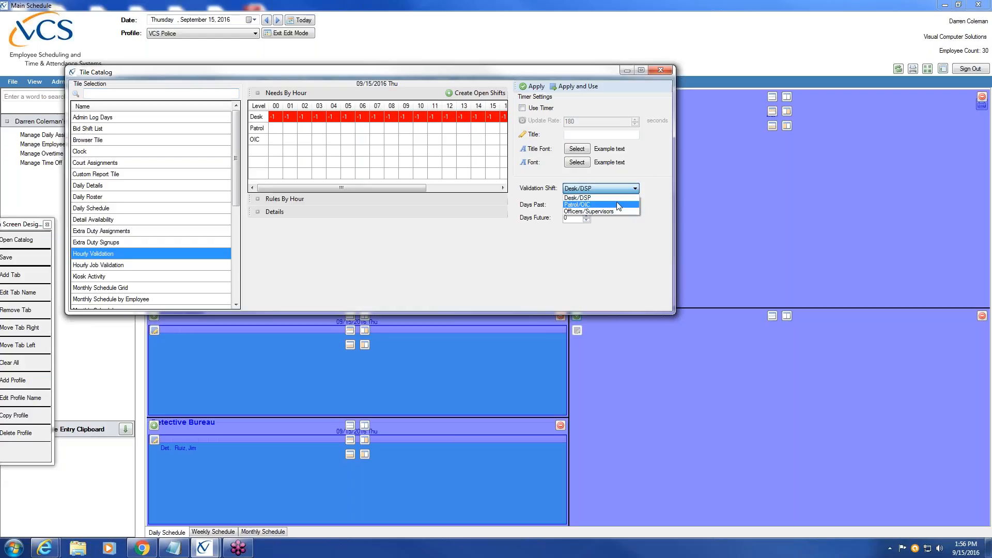
pyautogui.click(615, 204)
pyautogui.click(574, 86)
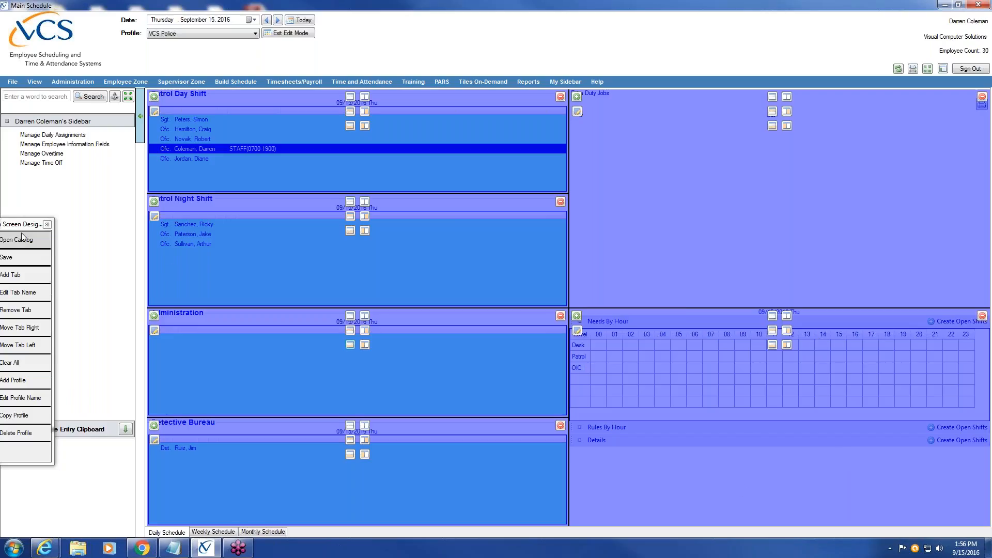
pyautogui.moveTo(21, 224); pyautogui.dragTo(82, 192)
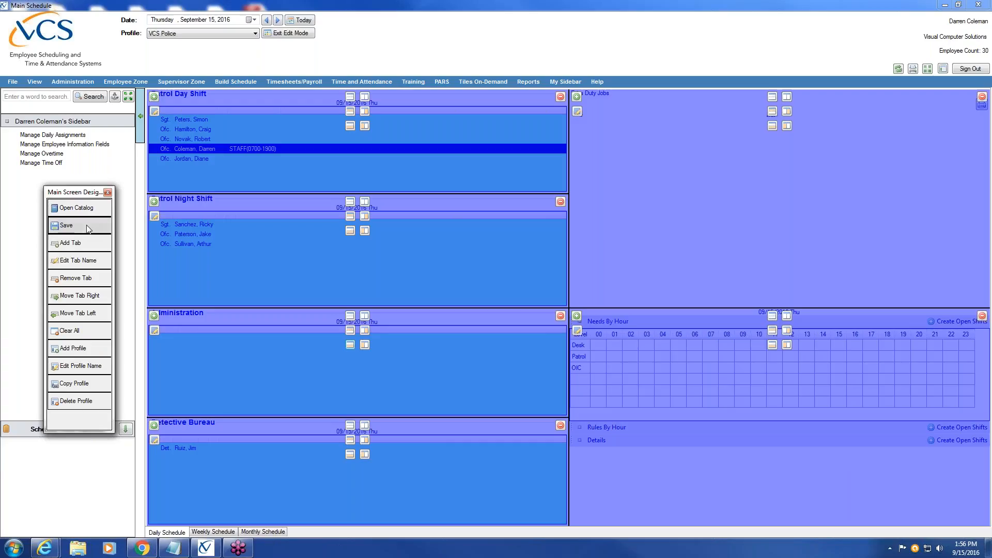
pyautogui.click(300, 33)
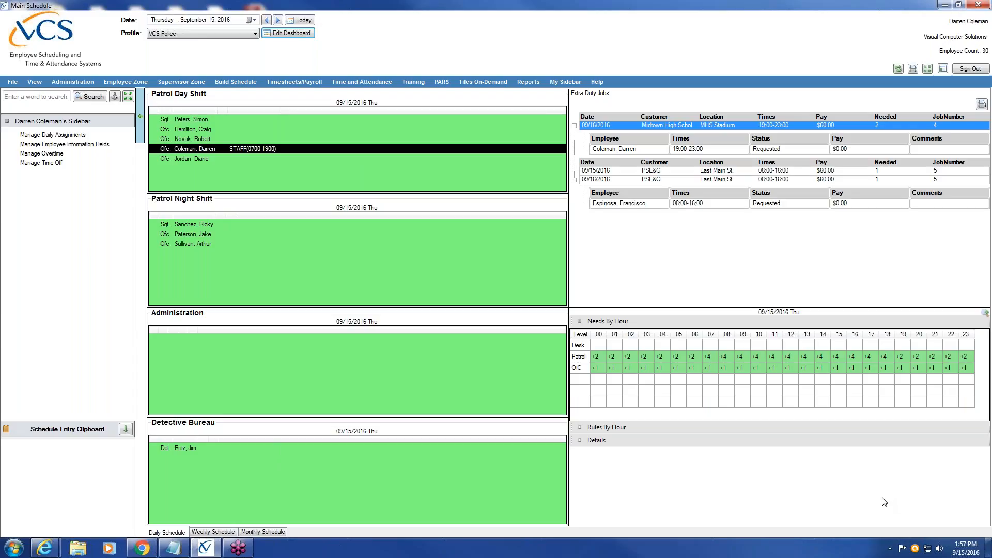
# Step: Expand and review the Rules By Hour and Details sections of the Hourly Validation tile, and return to Needs By Hour
pyautogui.click(580, 428)
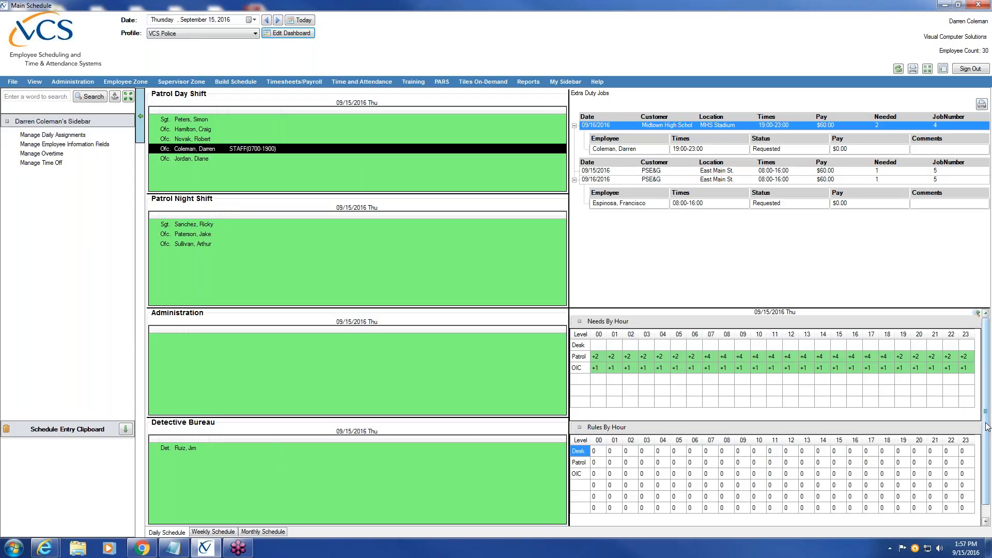
pyautogui.scroll(-1, 922, 507)
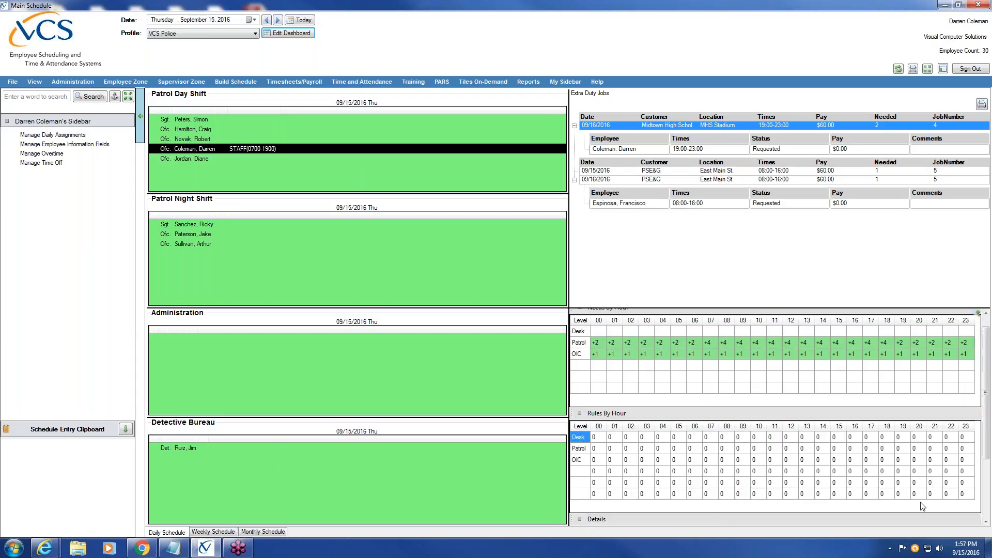
pyautogui.scroll(-3, 775, 498)
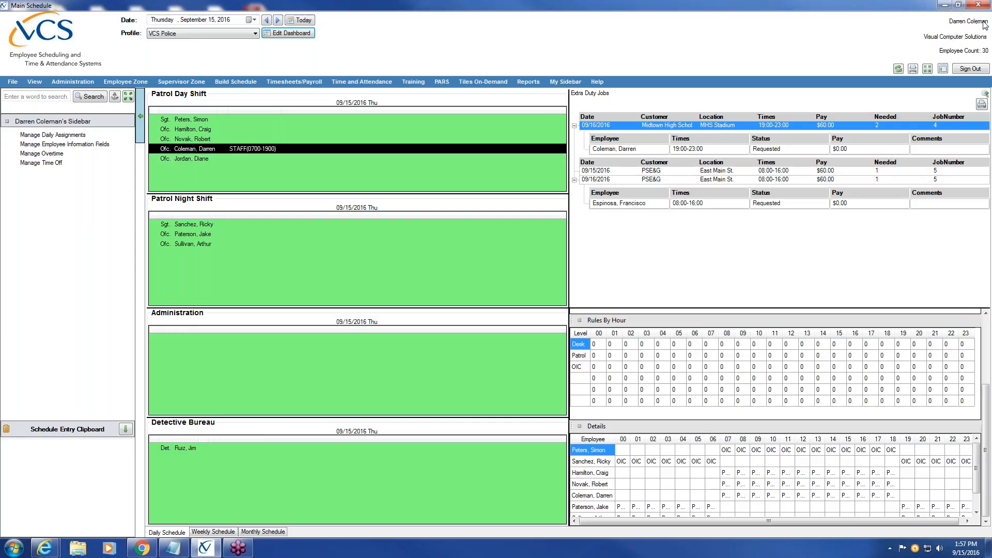
pyautogui.click(986, 94)
pyautogui.click(986, 94)
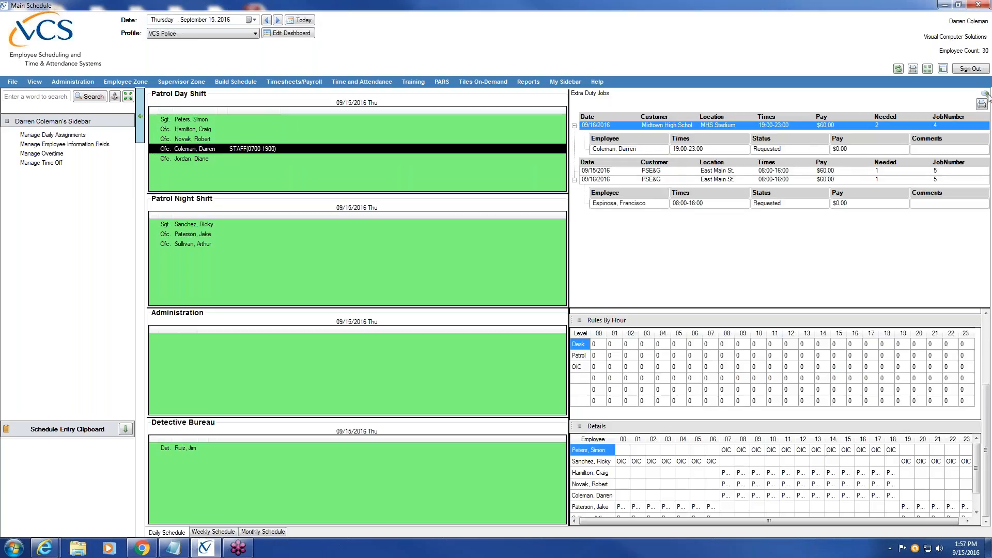
pyautogui.moveTo(987, 418); pyautogui.dragTo(988, 328)
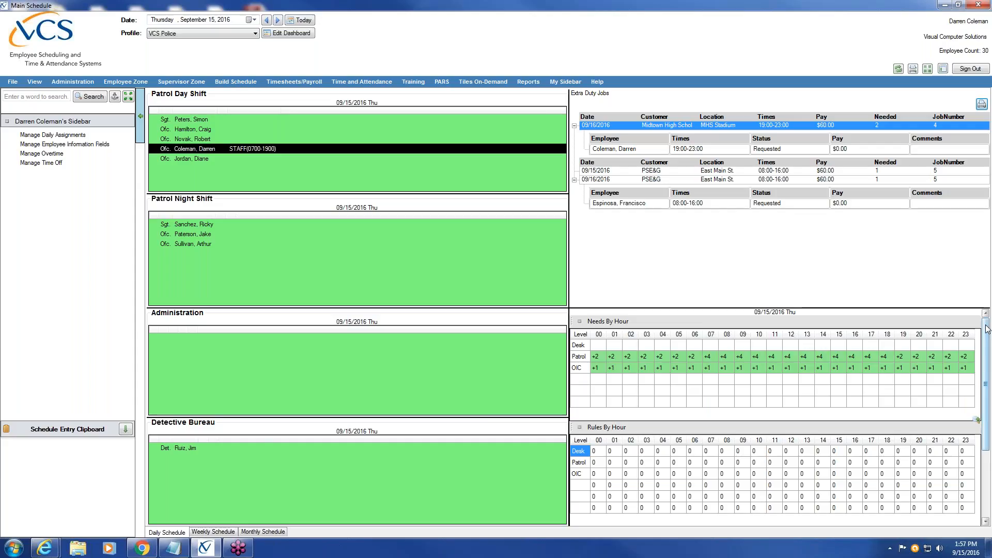
# Step: Enter dashboard edit mode and choose the Weekly Schedule tile from the catalog for the empty Weekly Schedule tab
pyautogui.click(288, 34)
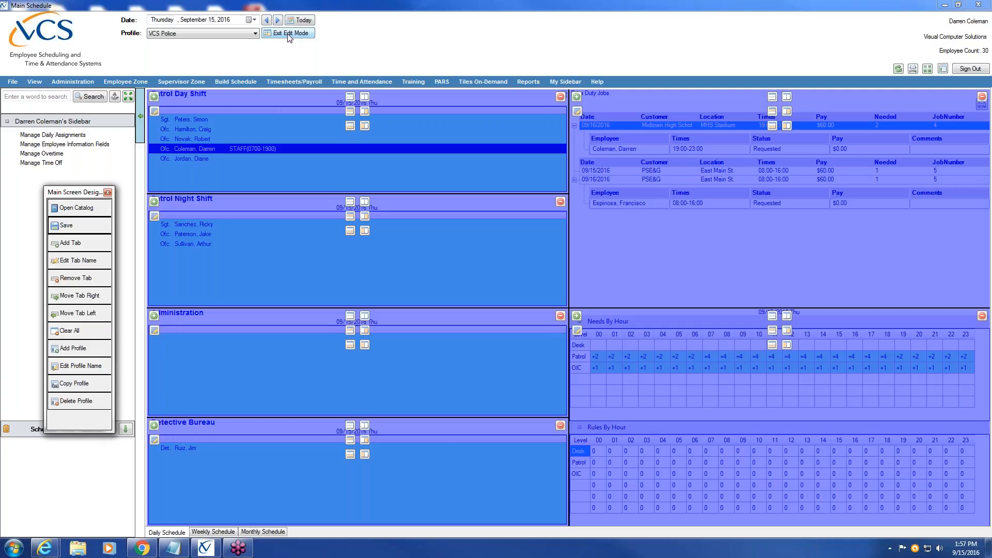
pyautogui.click(217, 533)
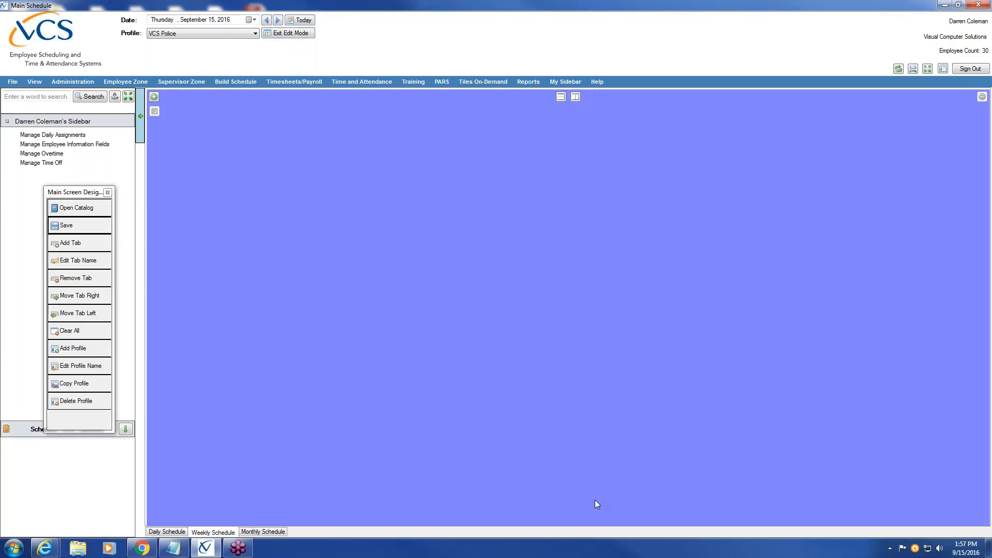
pyautogui.click(154, 97)
pyautogui.moveTo(70, 196); pyautogui.dragTo(6, 267)
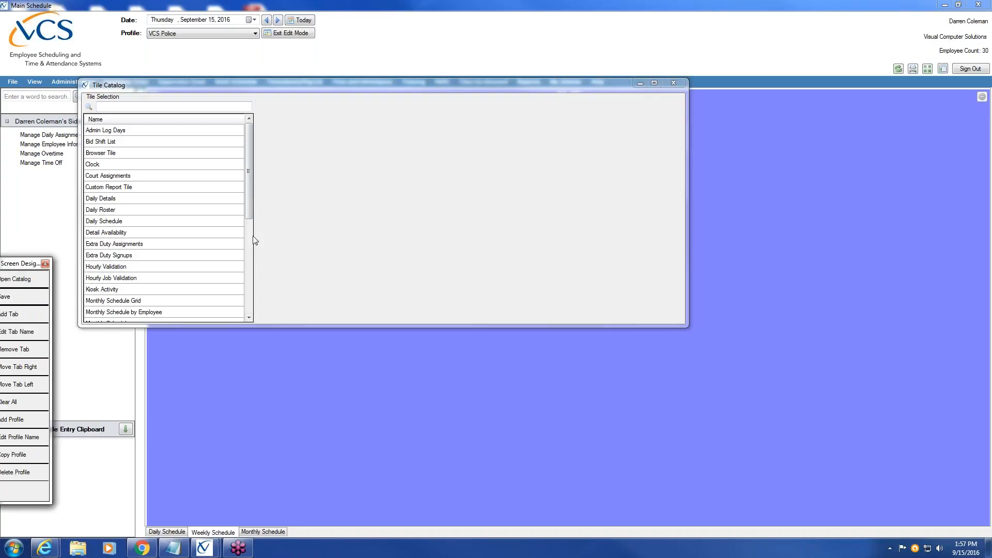
pyautogui.moveTo(249, 195); pyautogui.dragTo(231, 316)
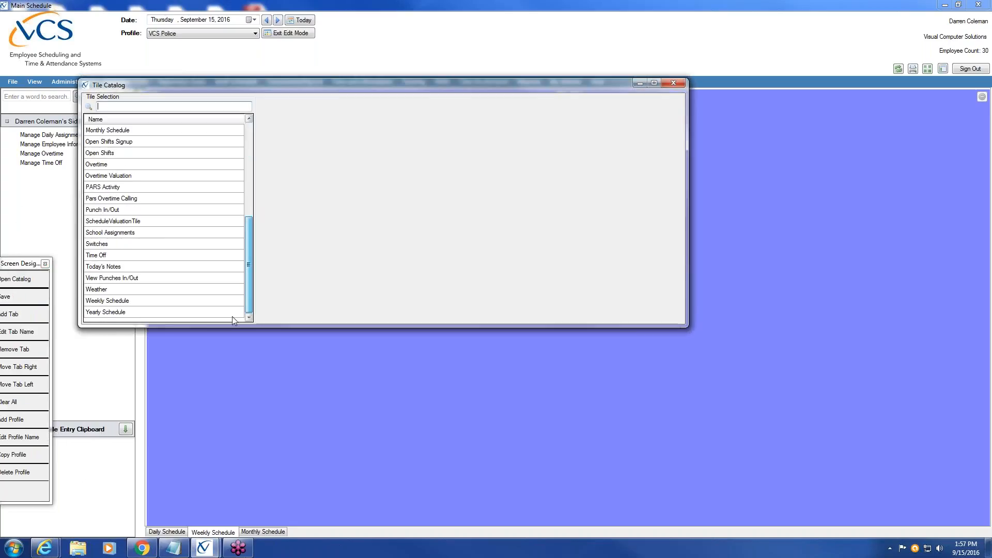
pyautogui.click(230, 301)
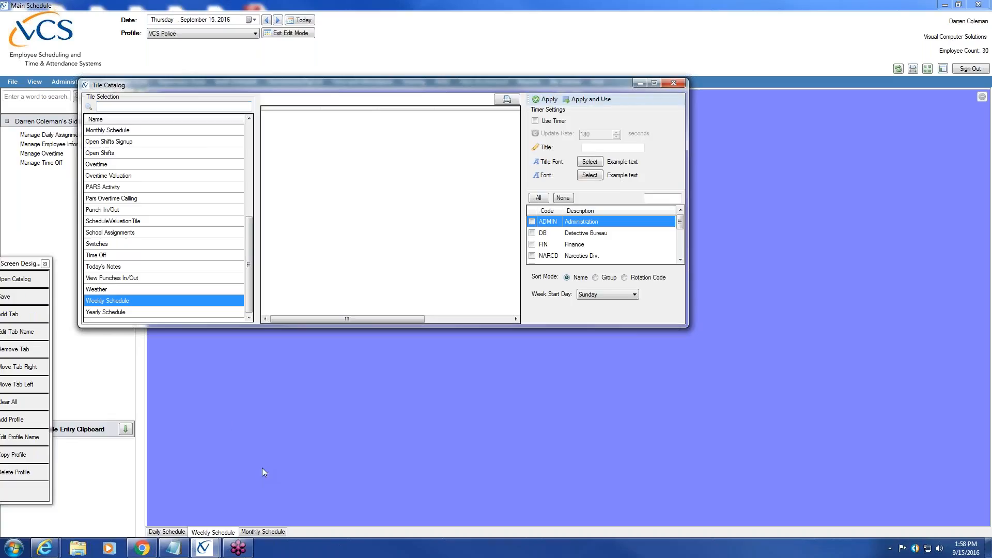
# Step: Enable the weekly tile's timer, include all groups, sort by Group, start the week on Monday, and place it on the tab
pyautogui.click(535, 121)
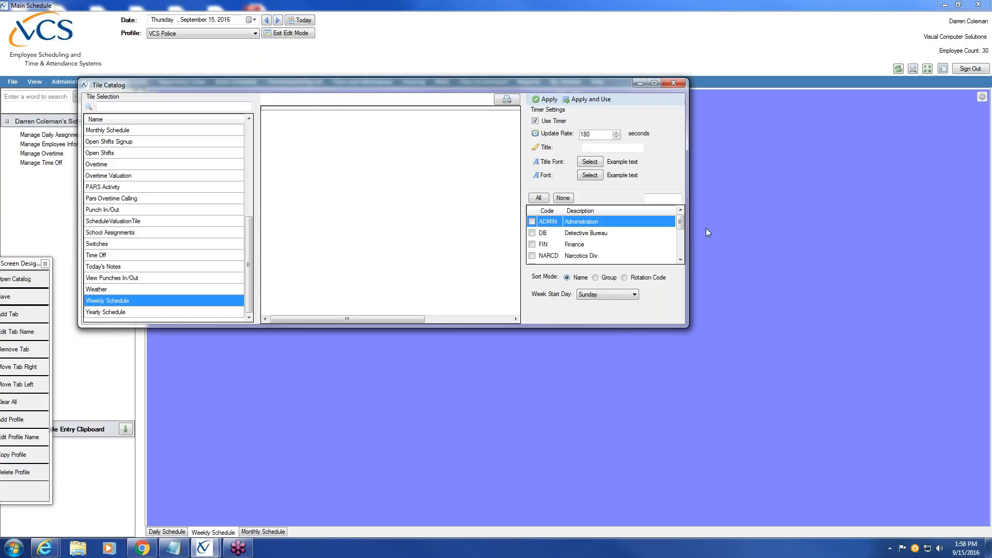
pyautogui.moveTo(682, 222)
pyautogui.mouseDown()
pyautogui.moveTo(682, 261)
pyautogui.moveTo(683, 215)
pyautogui.mouseUp()
pyautogui.click(539, 198)
pyautogui.click(596, 279)
pyautogui.click(634, 296)
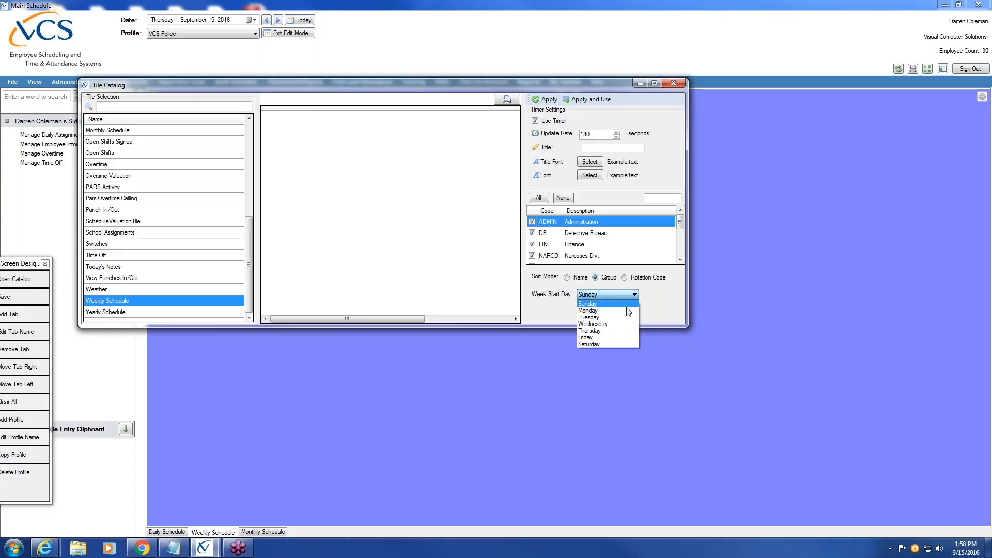
pyautogui.click(625, 311)
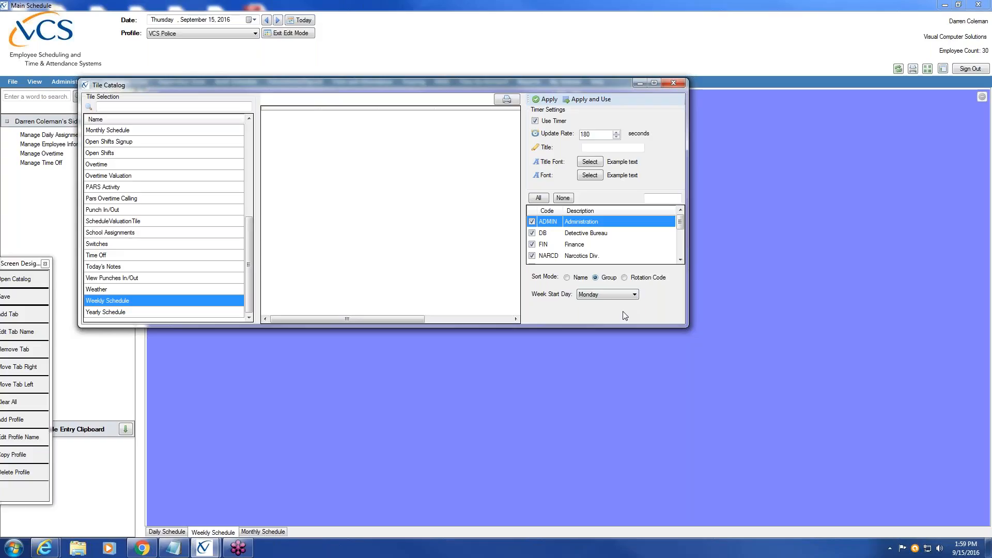
pyautogui.click(588, 100)
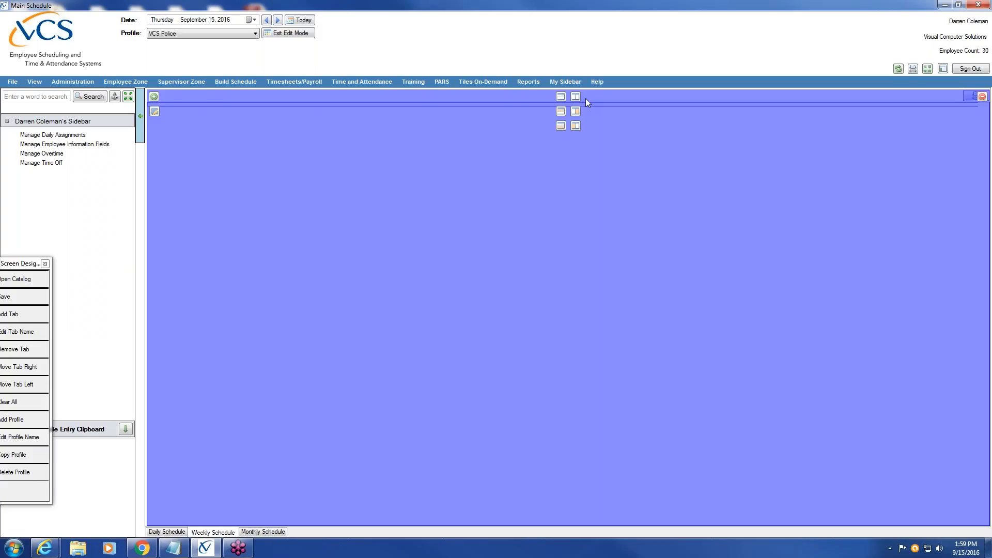
# Step: Choose the Monthly Schedule Grid tile from the catalog for the empty Monthly Schedule tab
pyautogui.click(277, 533)
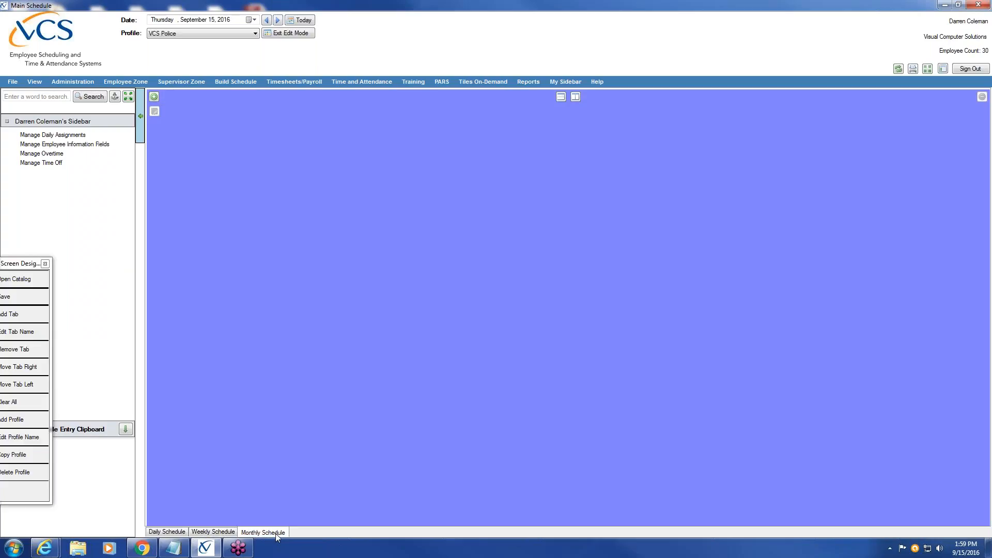
pyautogui.click(154, 97)
pyautogui.moveTo(261, 184); pyautogui.dragTo(260, 228)
pyautogui.click(125, 235)
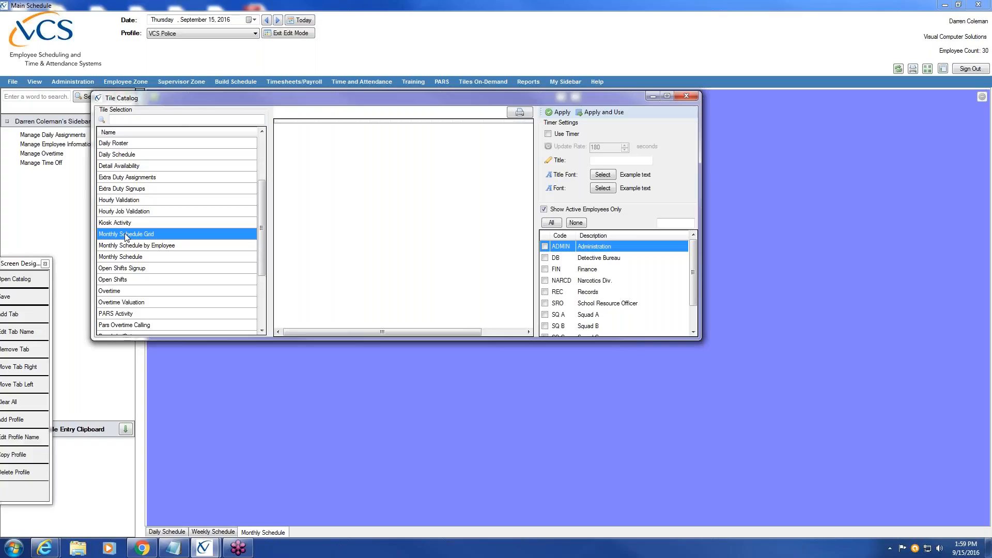
# Step: Place the Monthly Schedule Grid tile with its timer enabled and all groups included, and exit edit mode
pyautogui.click(548, 135)
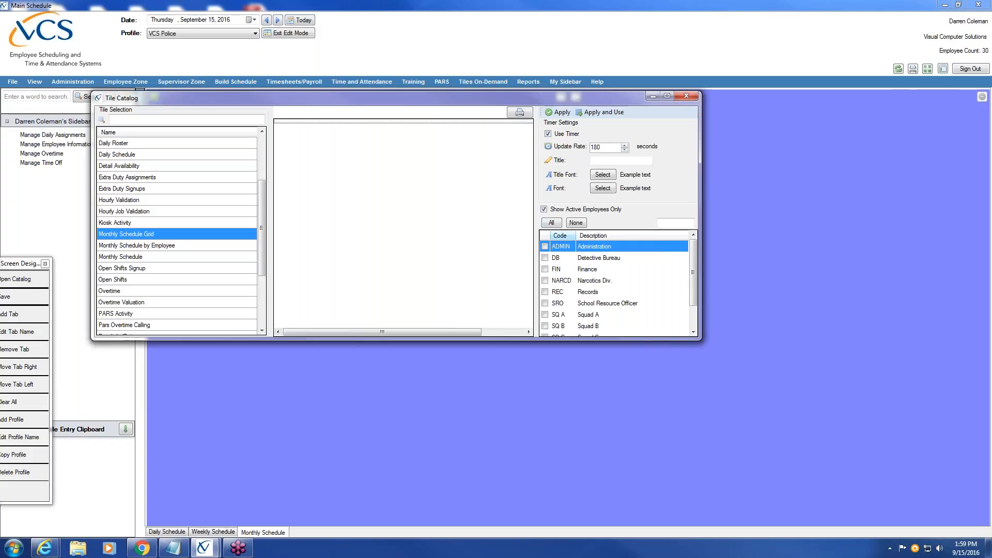
pyautogui.click(551, 223)
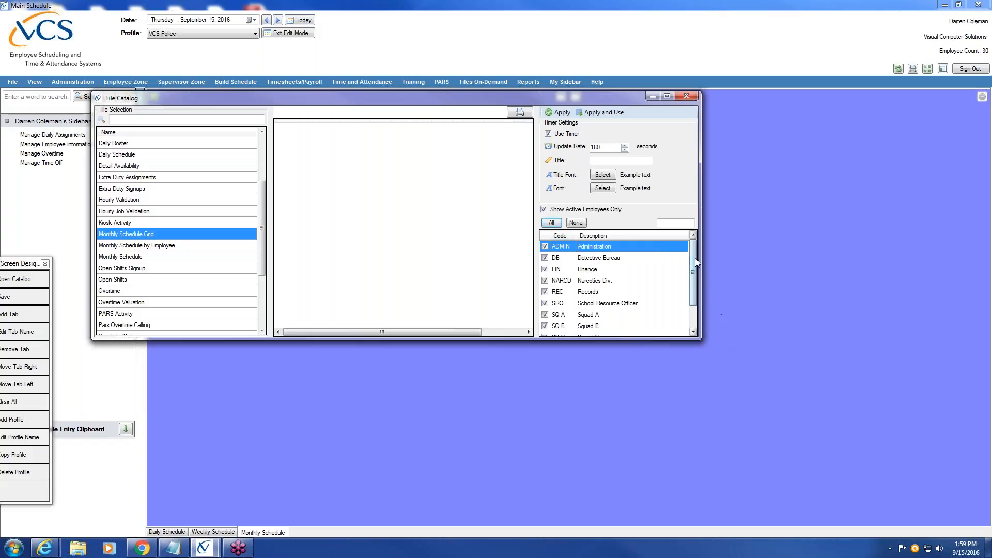
pyautogui.moveTo(694, 257)
pyautogui.mouseDown()
pyautogui.moveTo(694, 308)
pyautogui.moveTo(693, 248)
pyautogui.mouseUp()
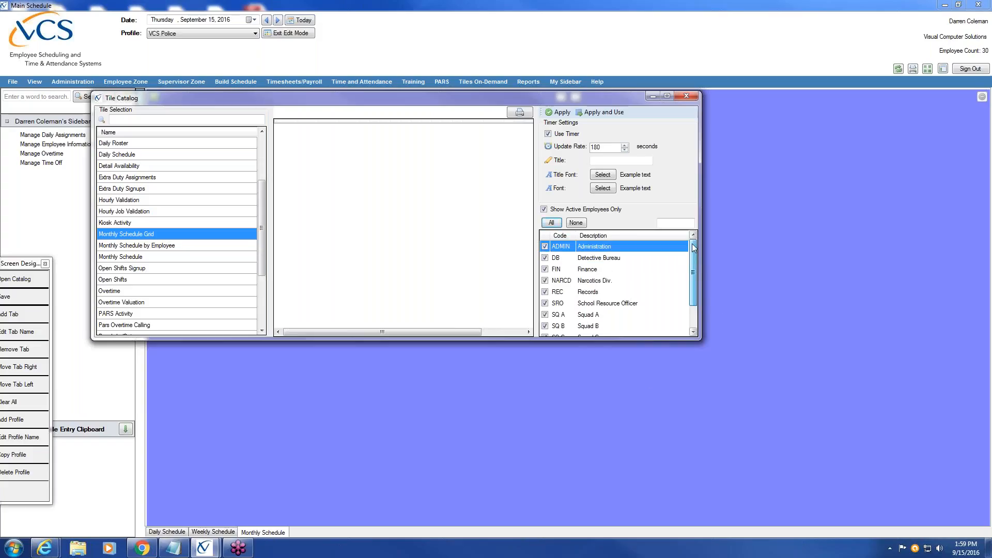
pyautogui.click(604, 112)
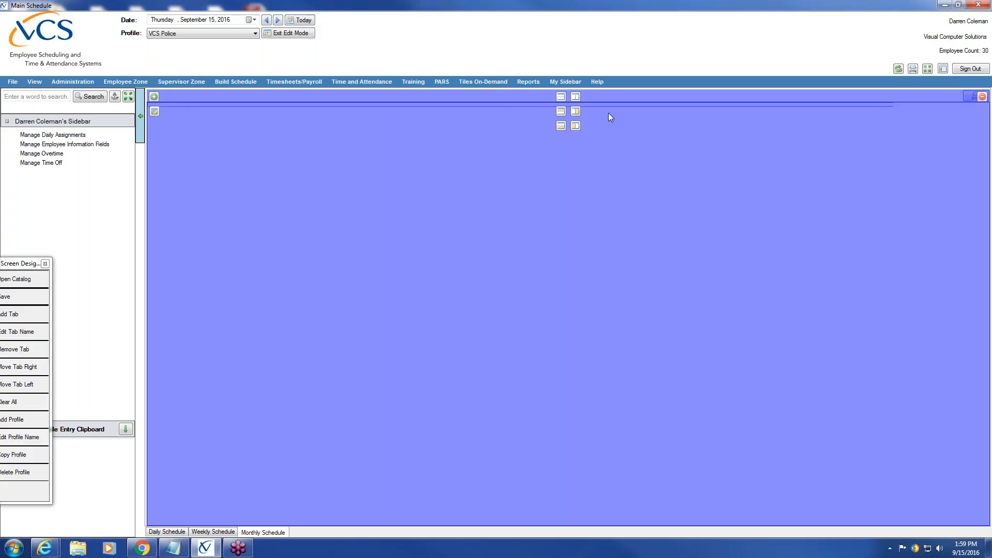
pyautogui.moveTo(12, 273); pyautogui.dragTo(111, 201)
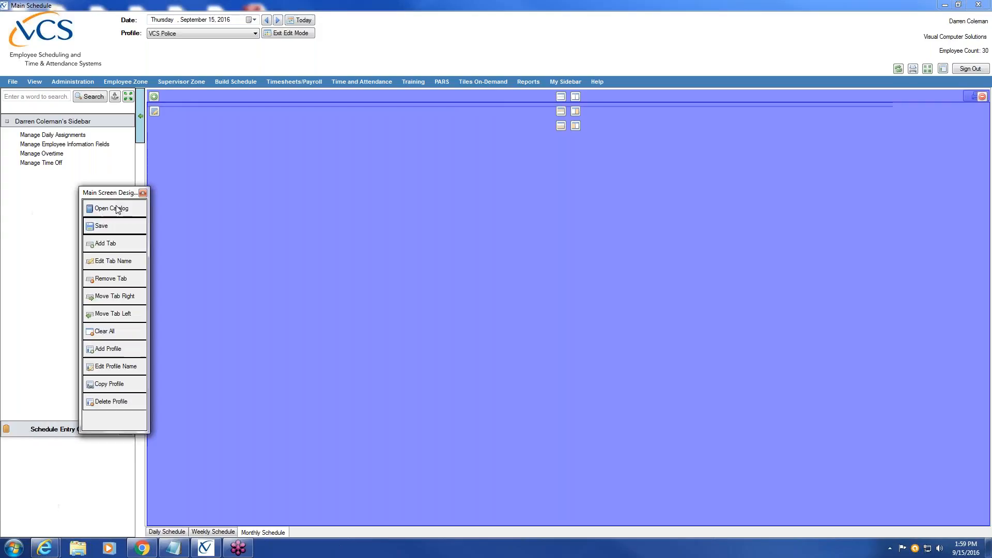
pyautogui.click(288, 36)
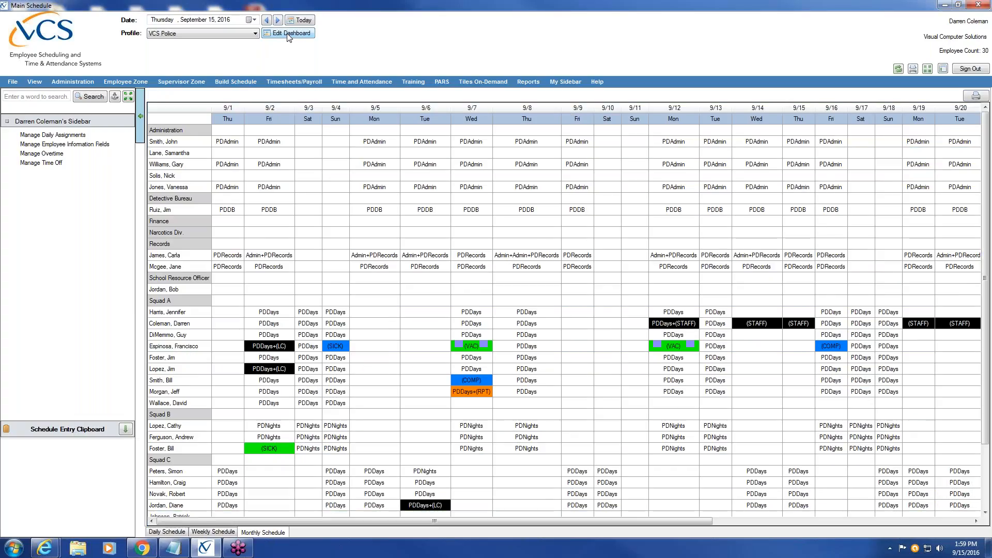
# Step: Review the Daily, Weekly and Monthly Schedule tabs and the list of available profiles, ending on Daily Schedule
pyautogui.click(176, 534)
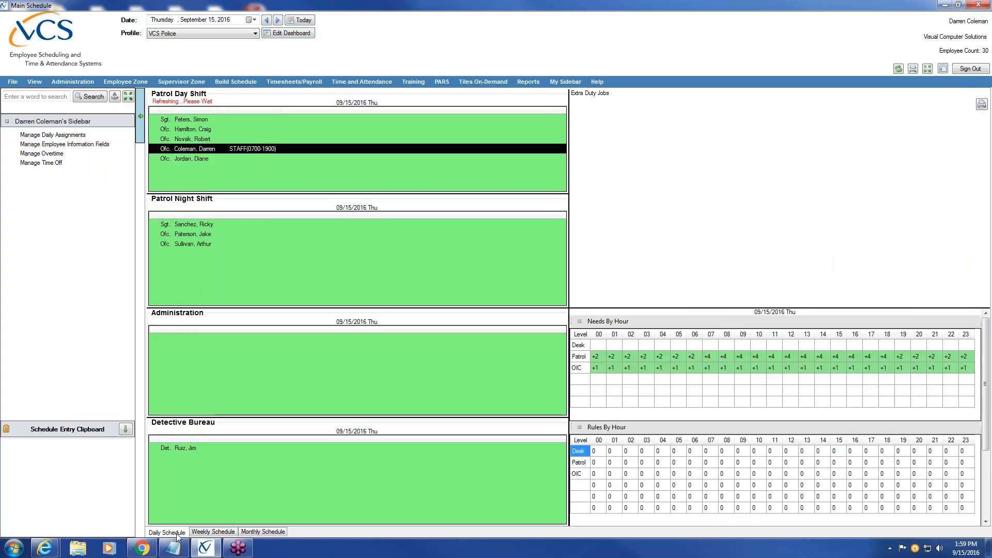
pyautogui.click(223, 534)
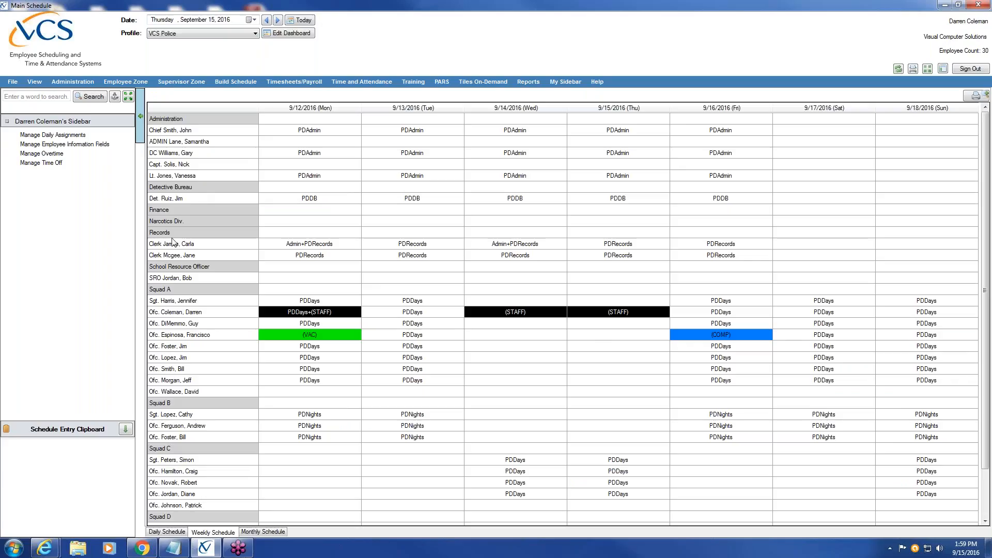
pyautogui.click(261, 531)
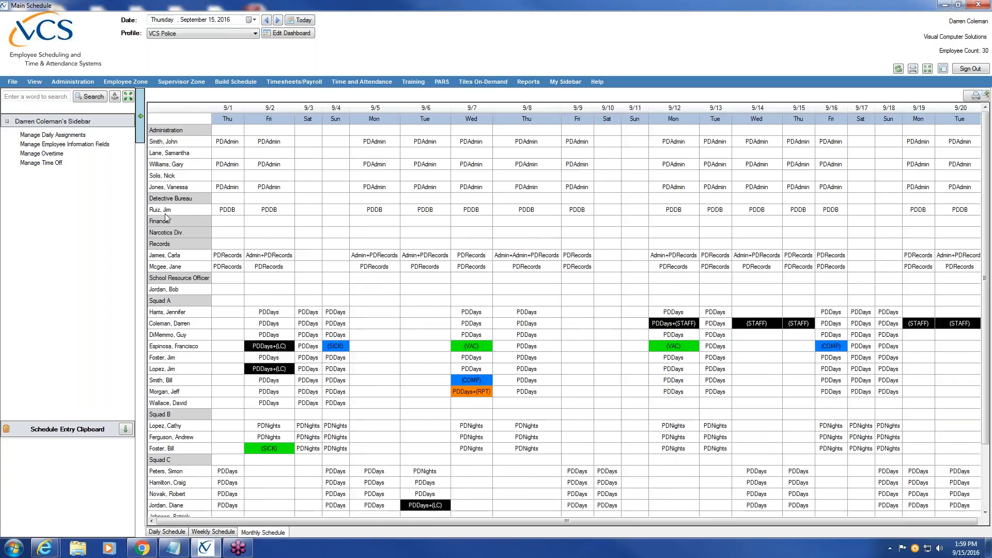
pyautogui.click(197, 534)
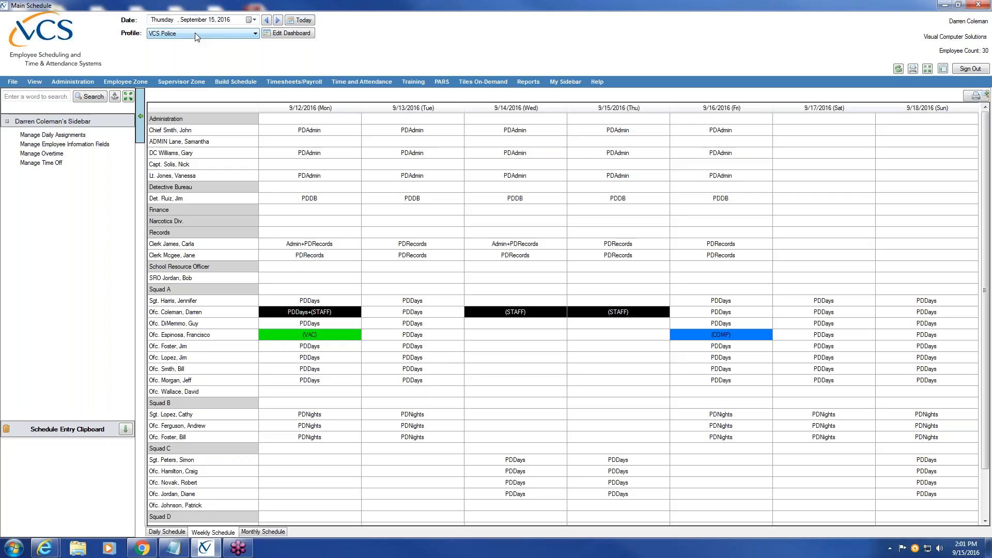
pyautogui.click(256, 33)
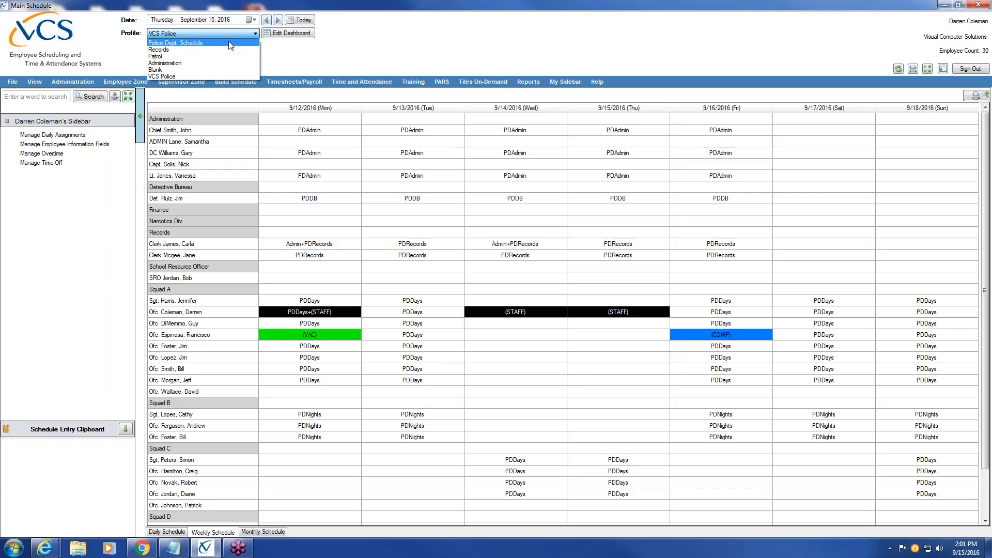
pyautogui.click(313, 57)
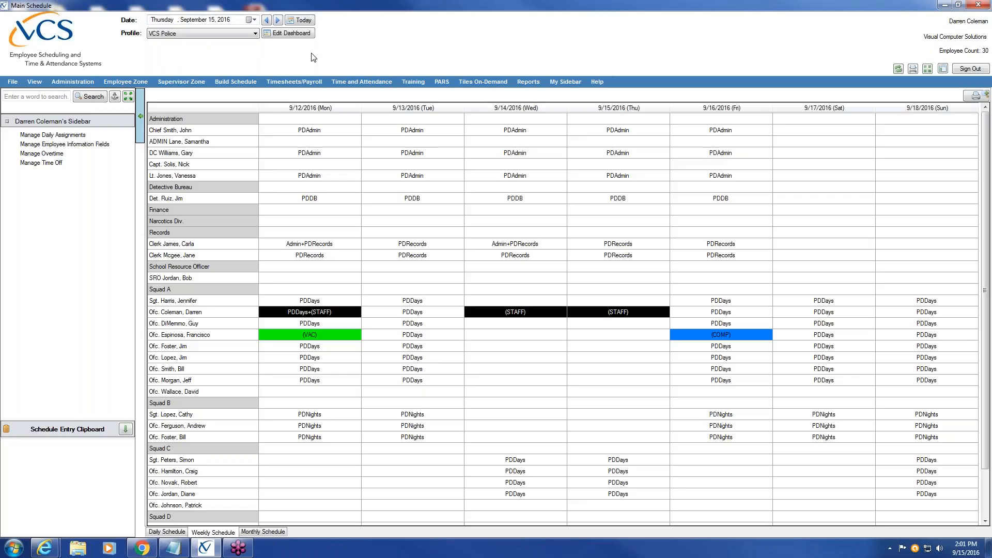
pyautogui.click(179, 533)
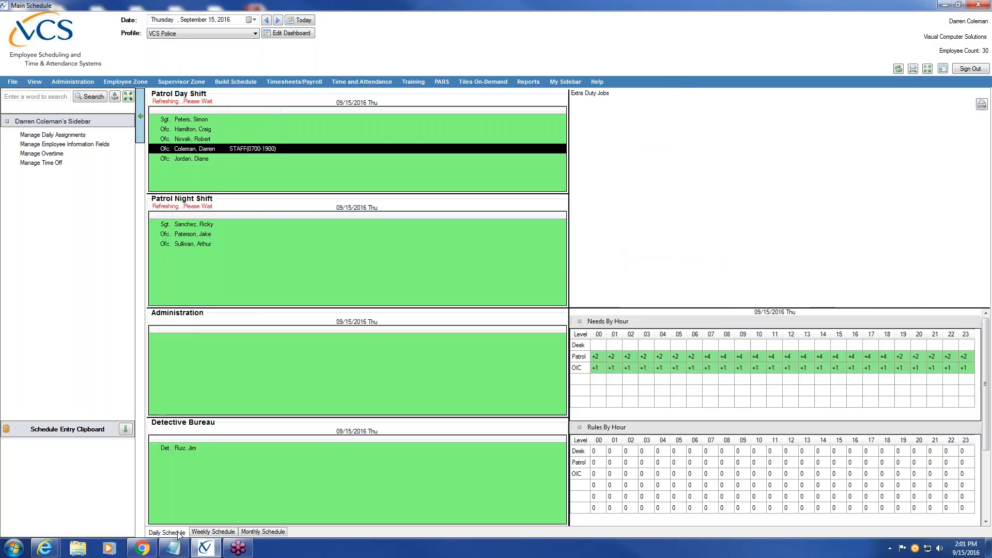
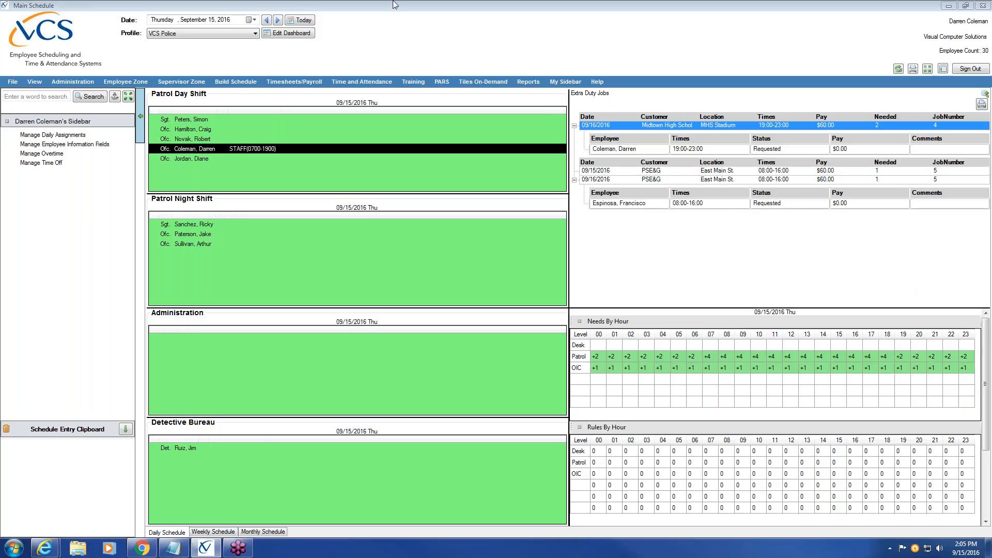
# Step: Enter dashboard edit mode, add a new tab named Daily Roster, and switch to it
pyautogui.click(291, 34)
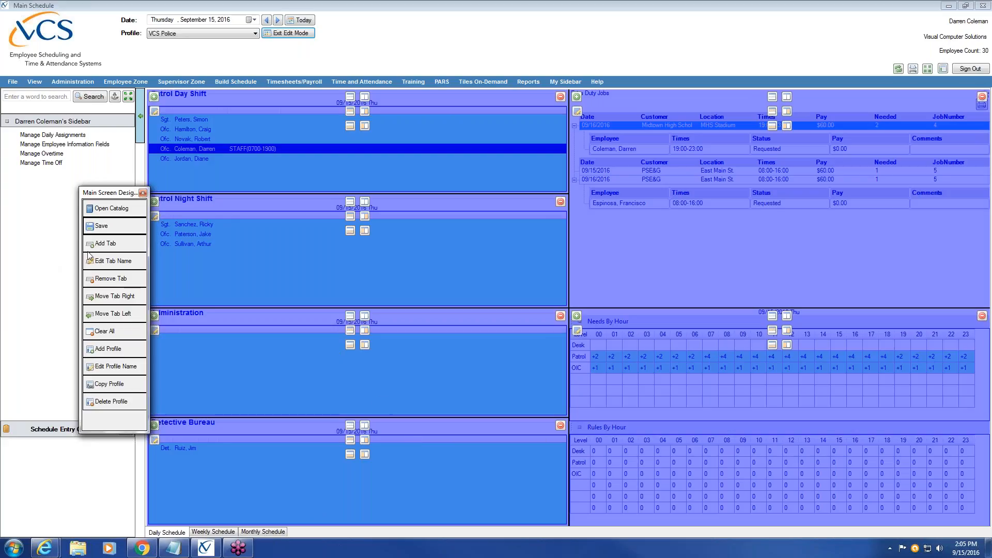
pyautogui.click(106, 243)
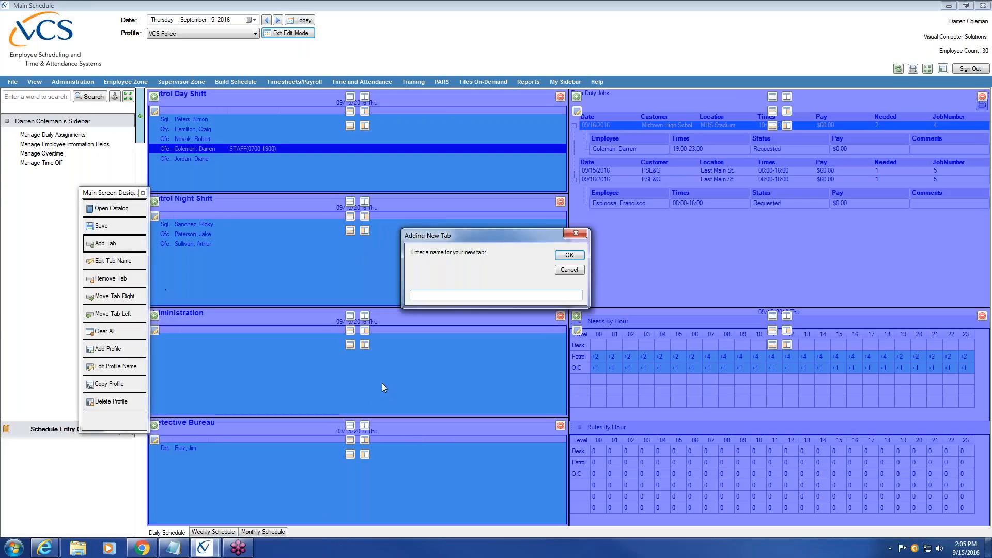
pyautogui.write('Daily Roster')
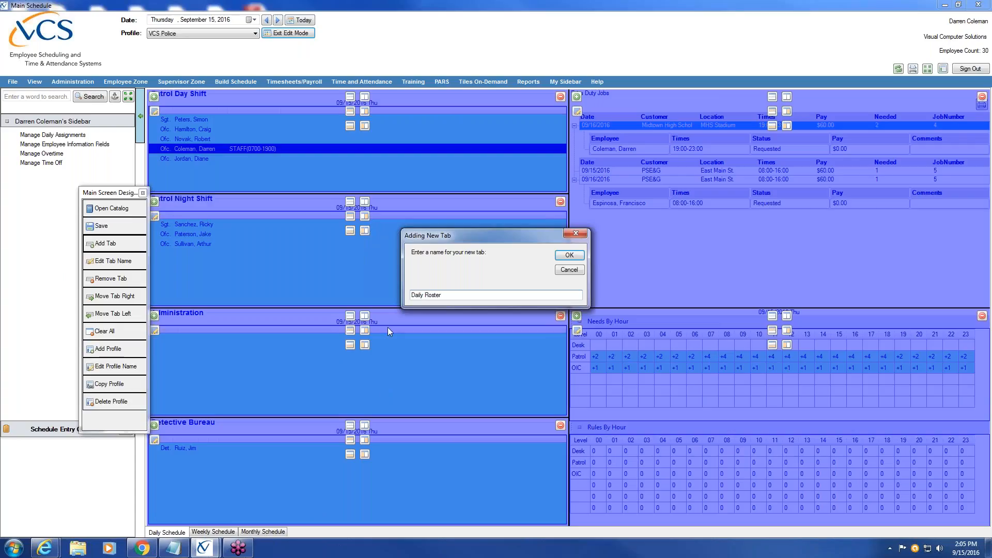
pyautogui.click(569, 255)
pyautogui.click(322, 533)
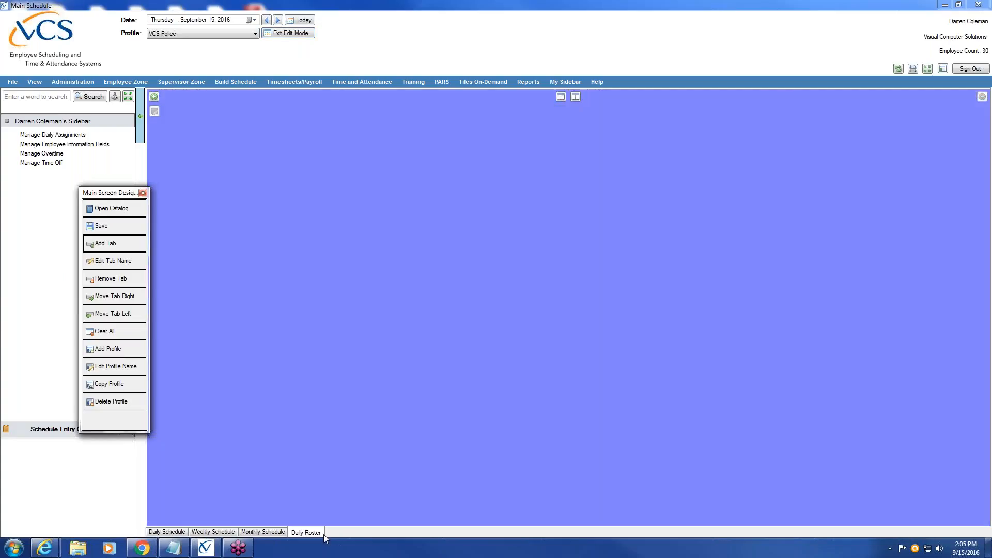
# Step: Choose the Daily Roster tile from the catalog for the empty Daily Roster tab
pyautogui.moveTo(127, 192); pyautogui.dragTo(99, 190)
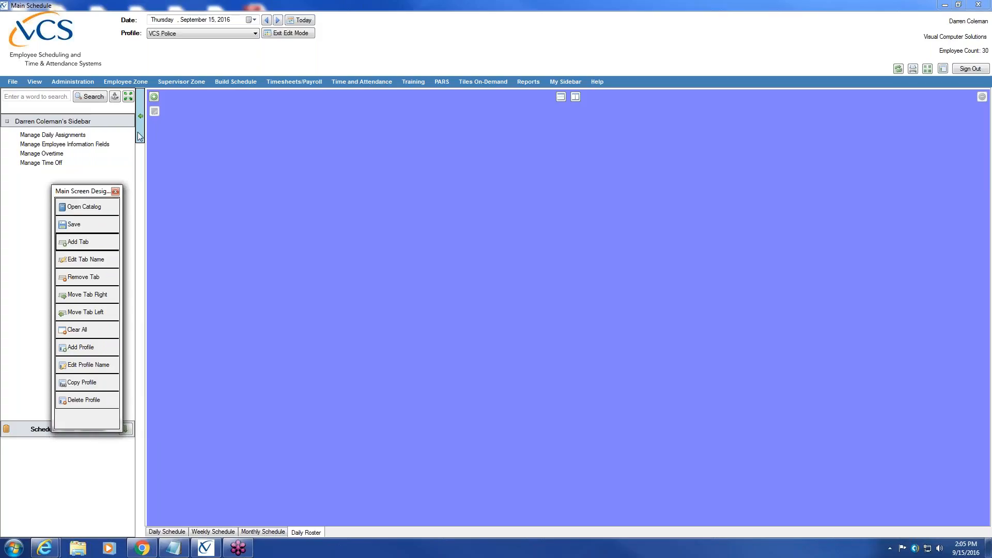
pyautogui.click(155, 96)
pyautogui.moveTo(94, 196); pyautogui.dragTo(24, 199)
pyautogui.click(124, 236)
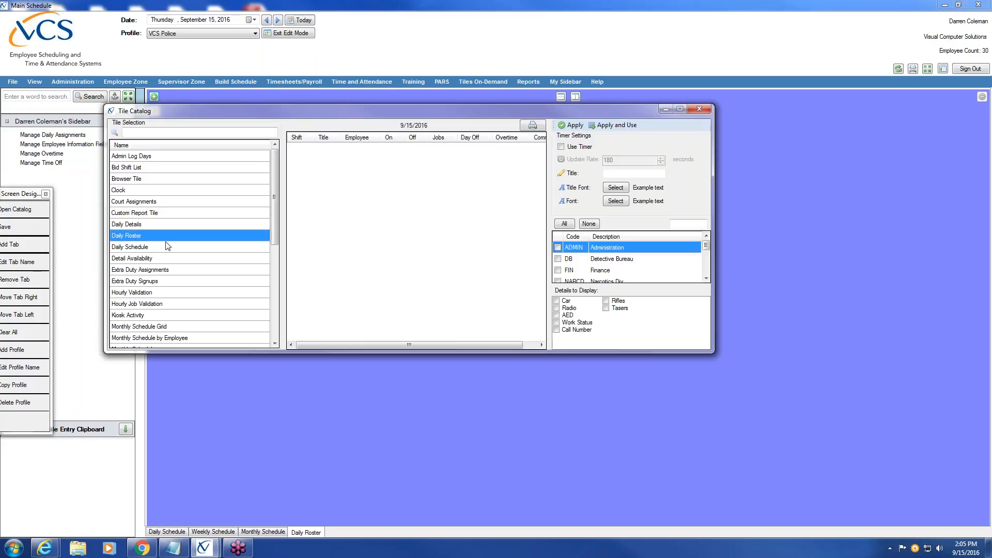
# Step: Enable the roster tile's timer, include all groups, display Car, Radio, Rifles and Tasers details, and place it on the tab
pyautogui.click(561, 147)
pyautogui.click(565, 224)
pyautogui.click(557, 301)
pyautogui.click(557, 308)
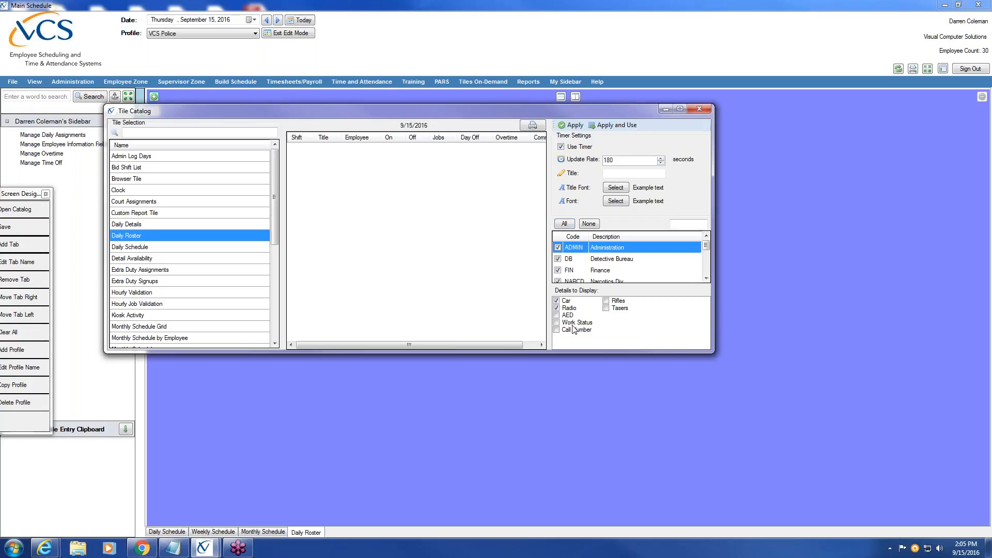
pyautogui.click(606, 301)
pyautogui.click(607, 308)
pyautogui.click(615, 126)
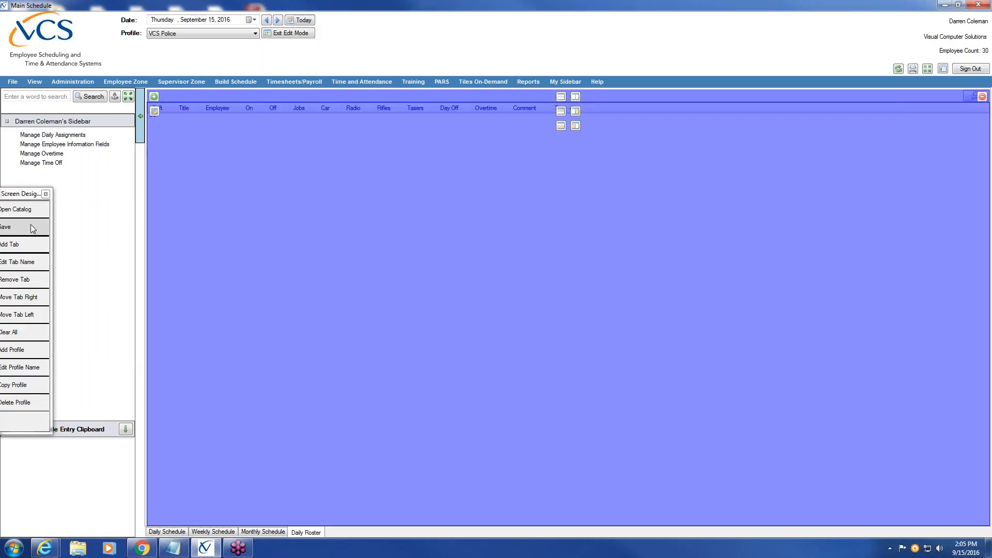
# Step: Save the dashboard layout with its Daily Roster tab and exit edit mode
pyautogui.moveTo(23, 194); pyautogui.dragTo(128, 167)
pyautogui.click(110, 203)
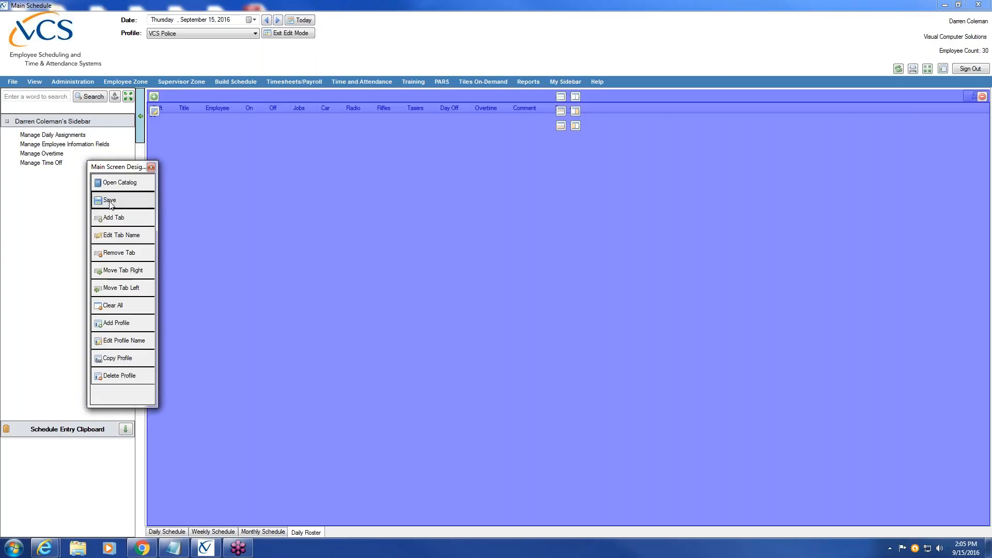
pyautogui.click(292, 34)
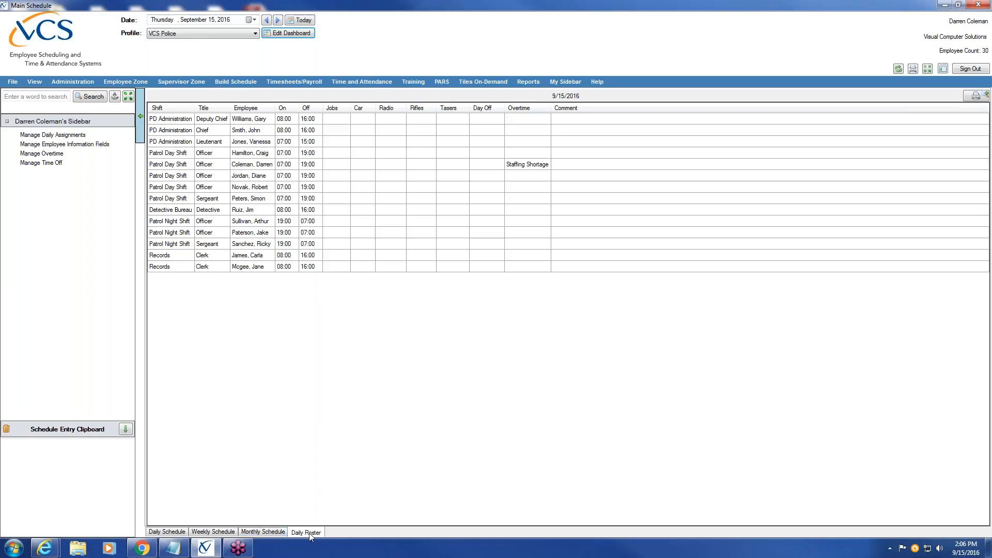
# Step: Review the Daily, Weekly and Monthly Schedule and Daily Roster tabs, and return to Daily Schedule
pyautogui.click(169, 533)
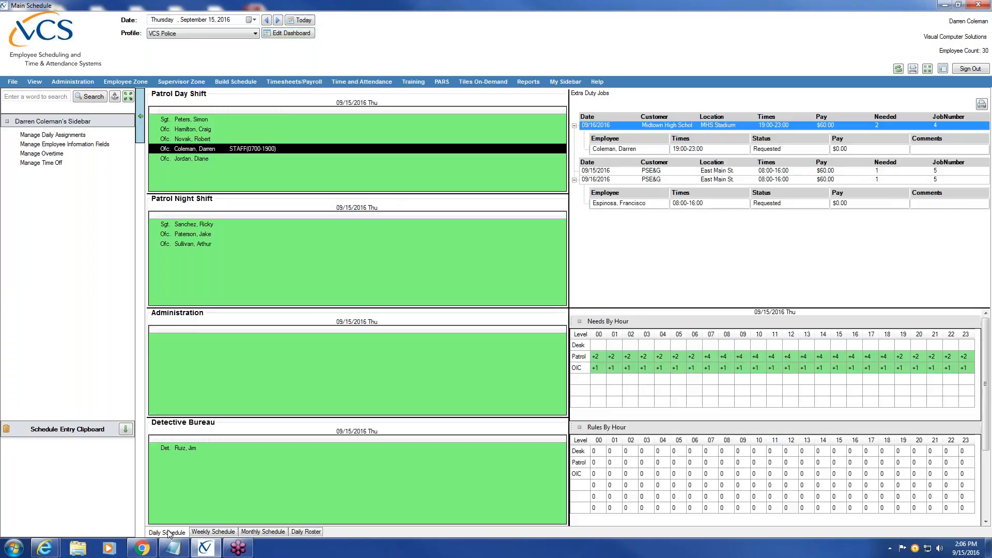
pyautogui.click(213, 532)
pyautogui.click(274, 534)
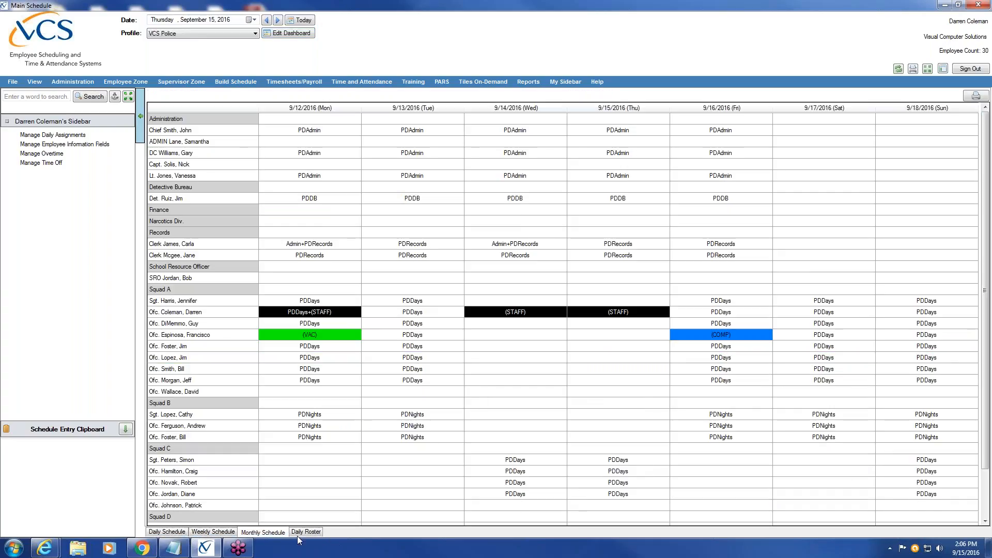
pyautogui.click(313, 533)
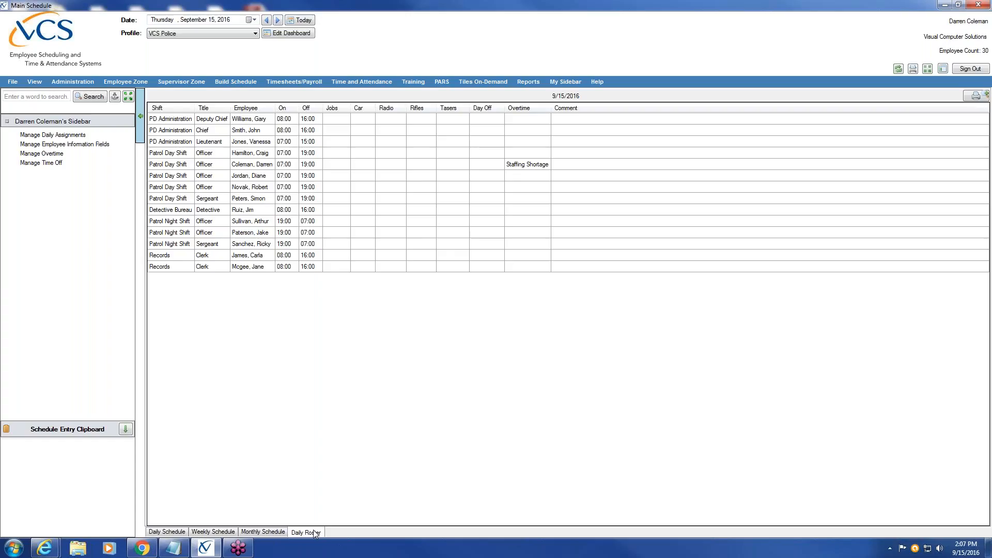
pyautogui.click(176, 532)
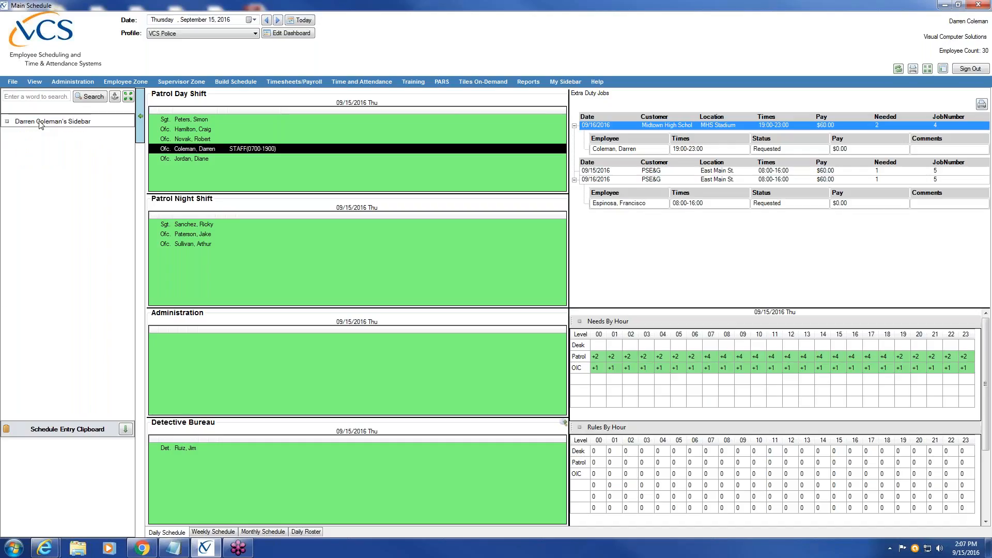
# Step: Open the Web Dashboard setup in the Company Center and create a new scheme named VCS Police
pyautogui.click(70, 82)
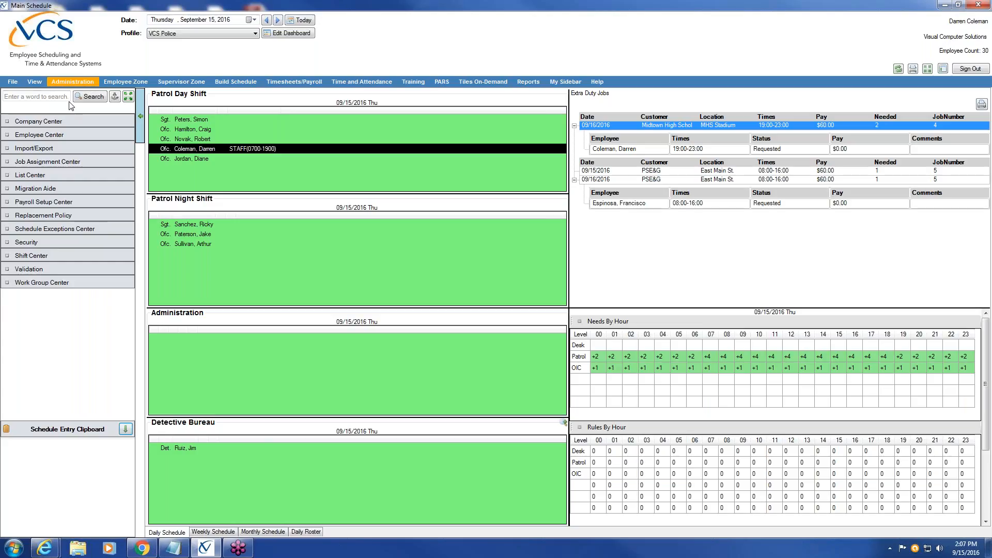
pyautogui.click(67, 122)
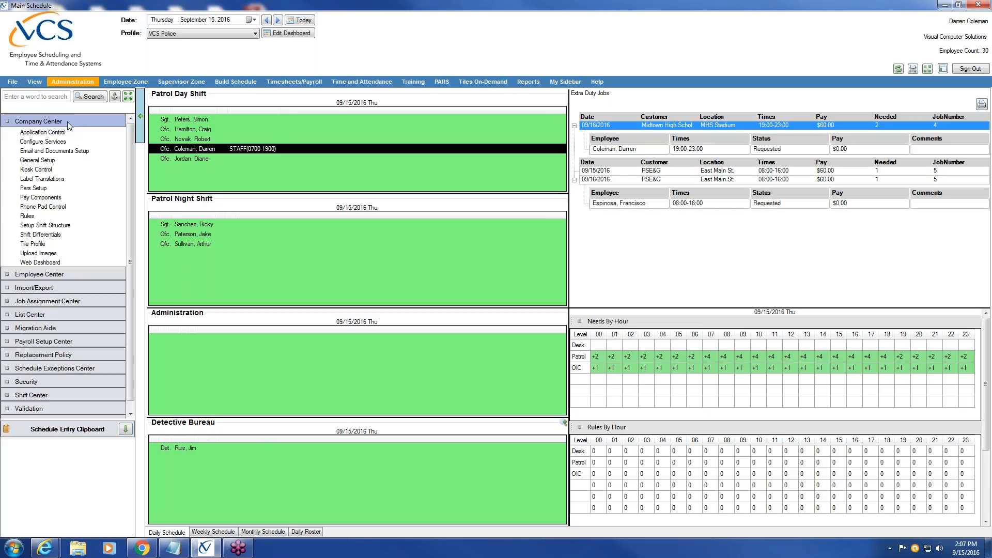
pyautogui.click(56, 261)
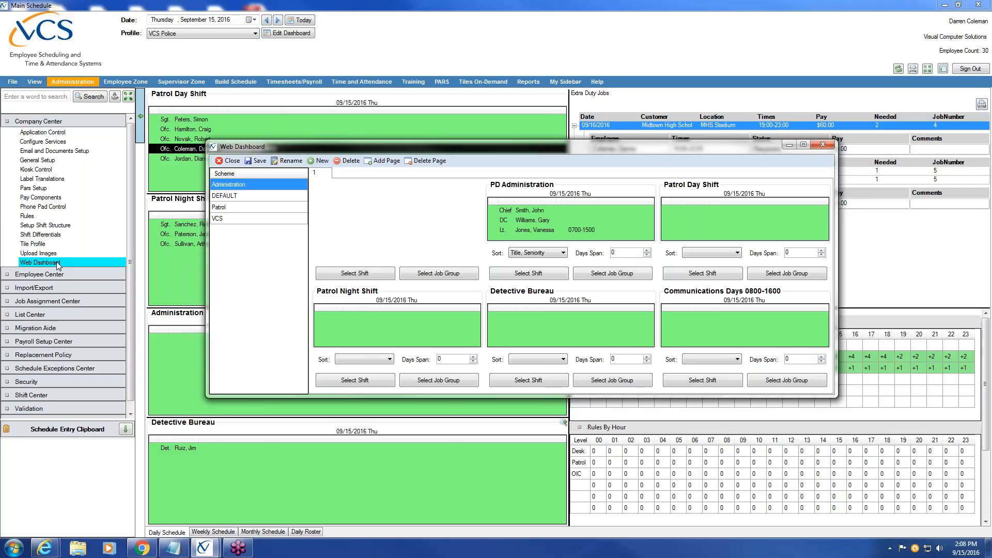
pyautogui.click(321, 161)
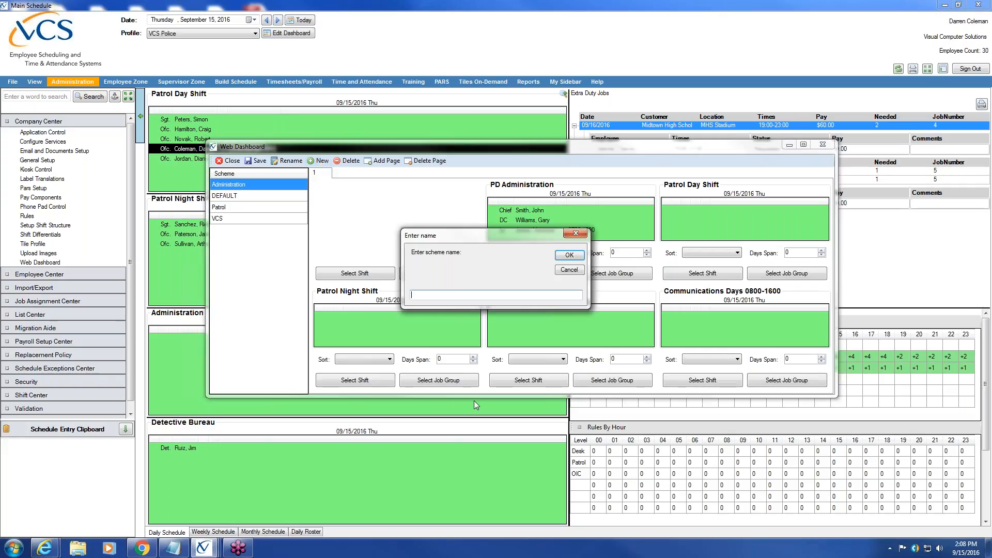
pyautogui.write('VCS Police')
pyautogui.click(573, 256)
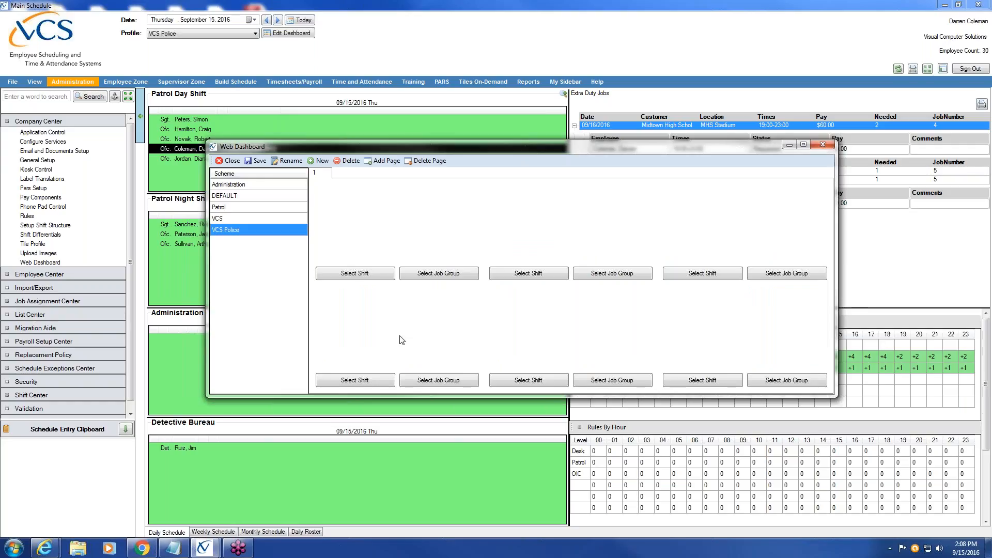
# Step: Assign the Patrol Day Shift (PDDays) to the first slot of the VCS Police web dashboard scheme
pyautogui.click(368, 277)
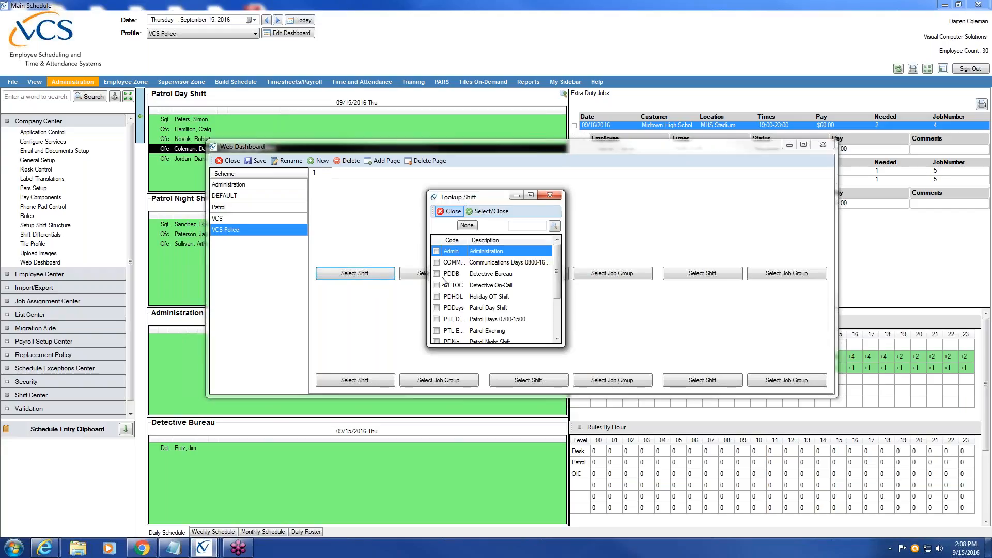
pyautogui.click(438, 309)
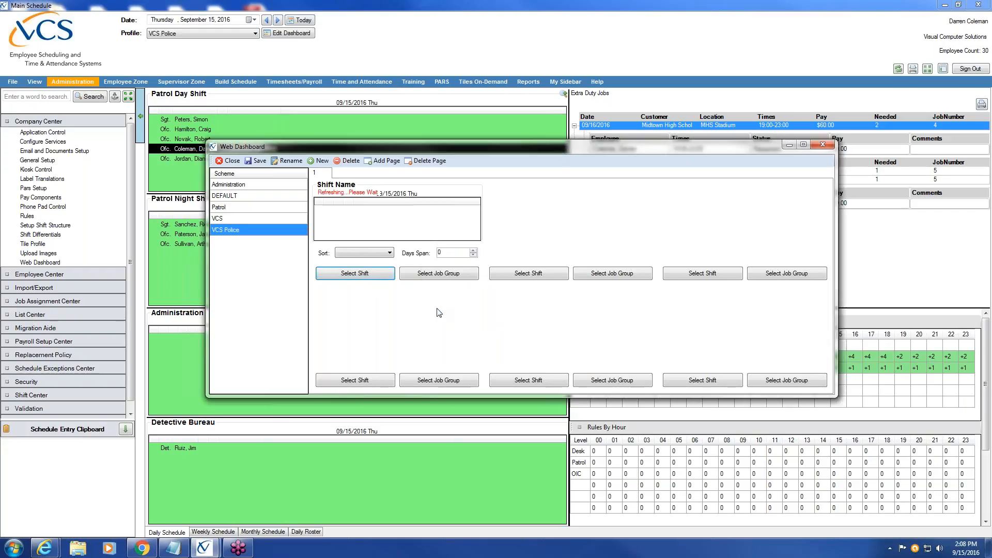
# Step: Assign the Patrol Night Shift to the second slot of the VCS Police web dashboard scheme
pyautogui.click(532, 276)
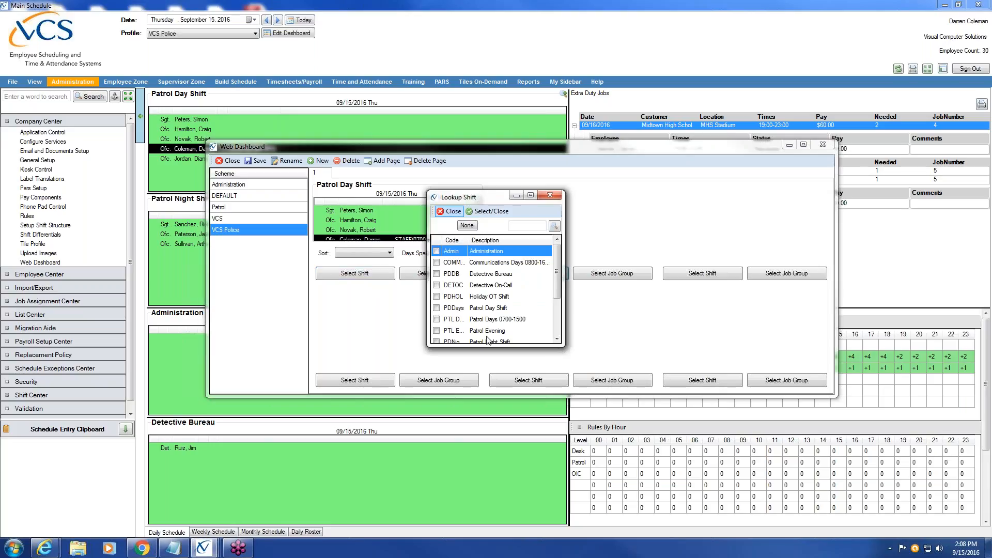
pyautogui.click(557, 339)
pyautogui.click(558, 339)
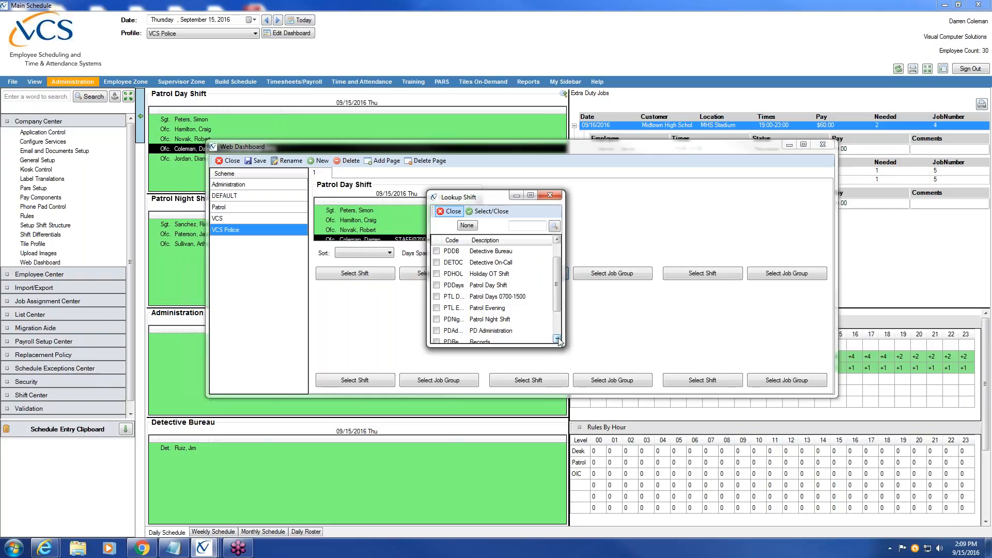
pyautogui.click(438, 321)
pyautogui.click(438, 320)
# Step: Assign the Detective Bureau shift to the third slot and the Administration shift to the fourth slot
pyautogui.click(703, 274)
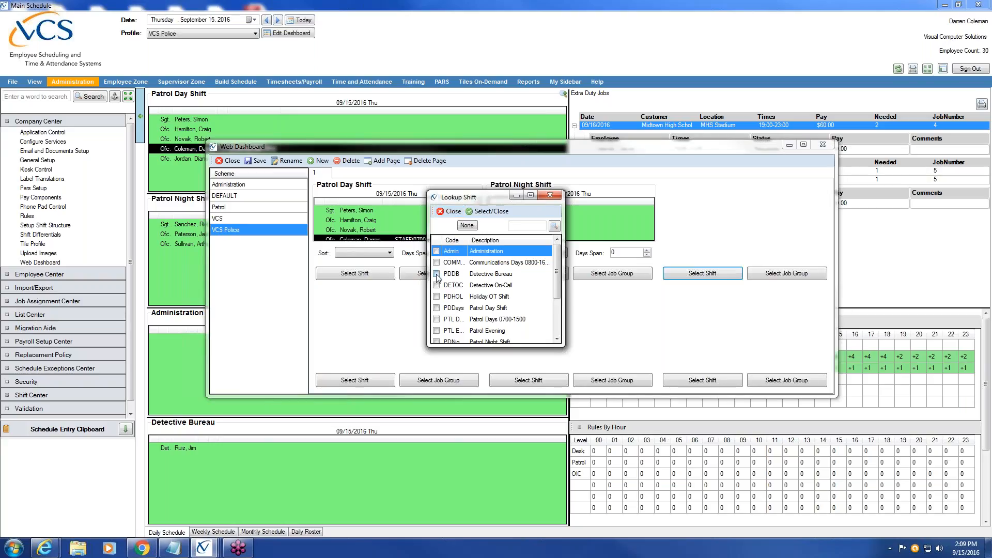
pyautogui.click(435, 275)
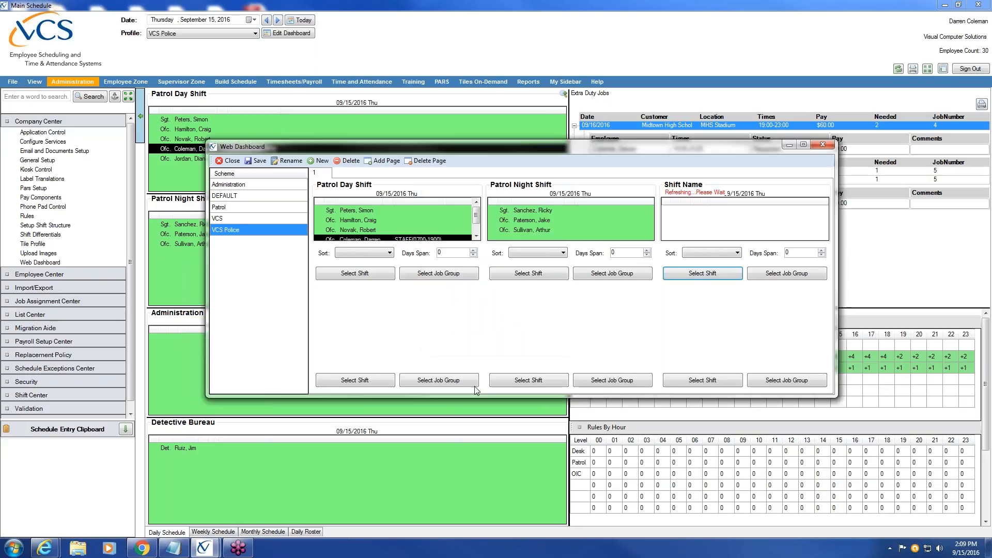
pyautogui.click(355, 381)
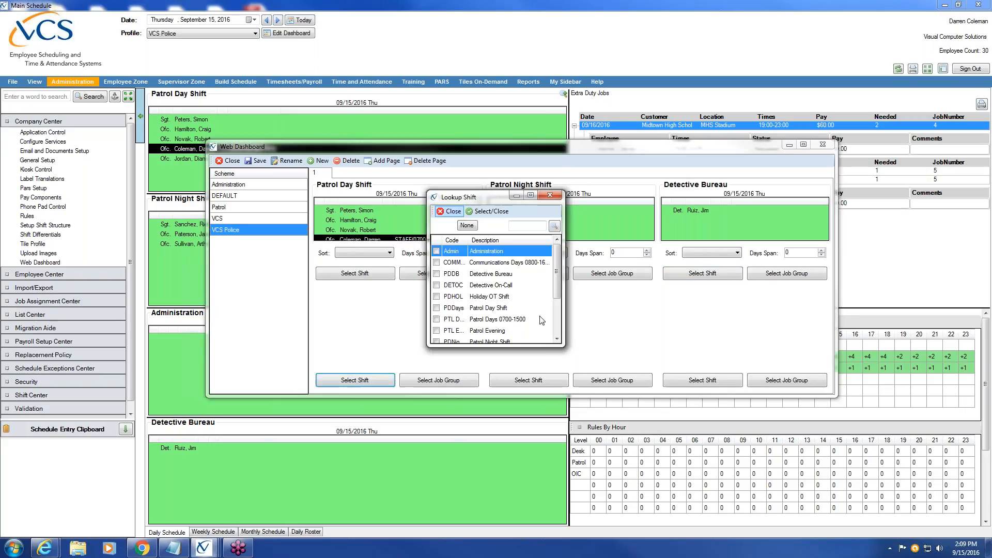
pyautogui.click(437, 252)
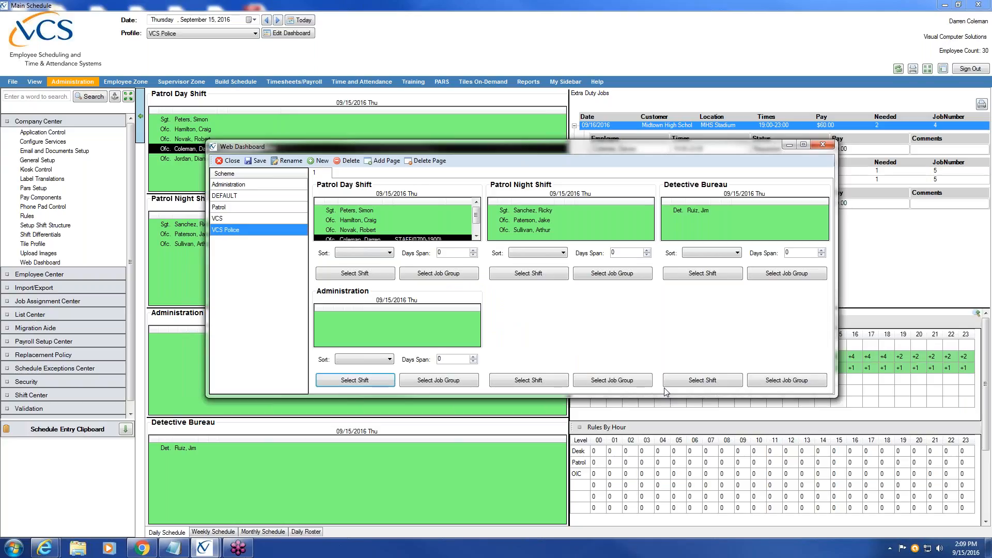
# Step: Add a second page to the scheme and assign Communications Days 0800-1600 to its first slot
pyautogui.click(388, 161)
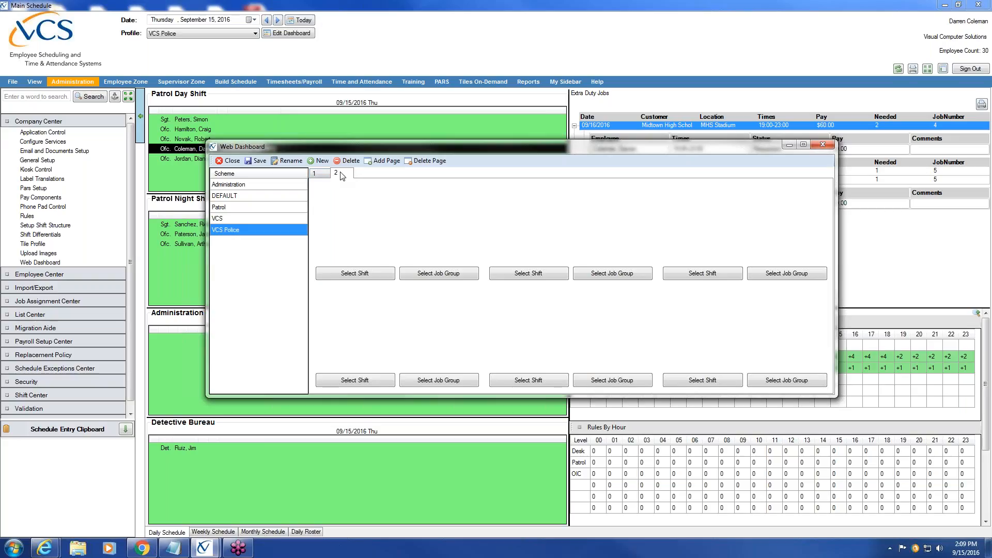
pyautogui.click(316, 174)
pyautogui.click(343, 175)
pyautogui.click(372, 275)
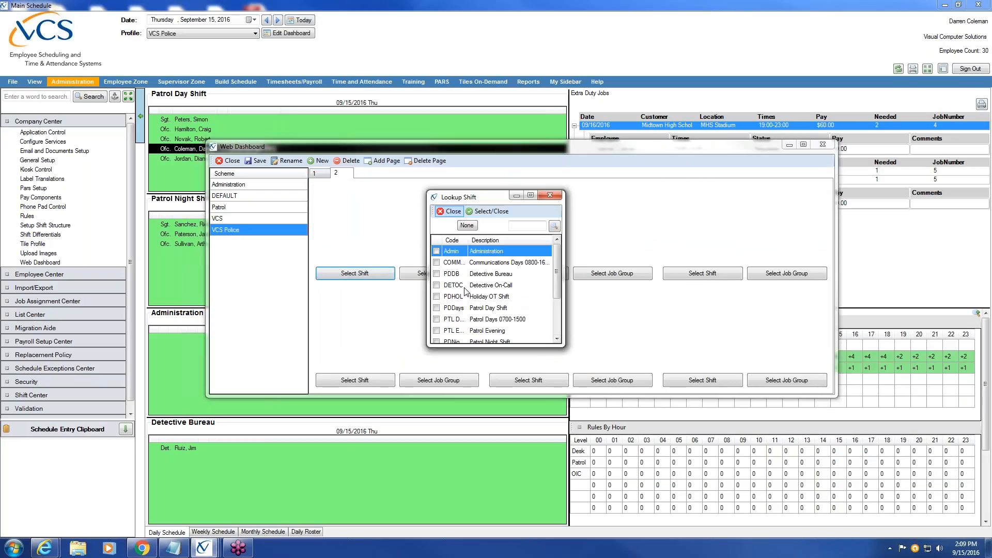
pyautogui.click(437, 264)
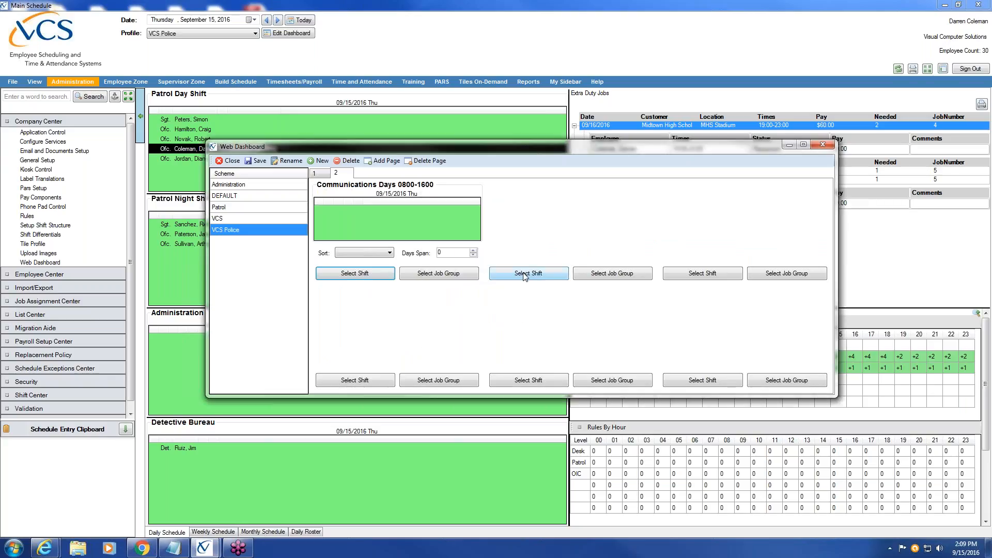
# Step: Assign the Records shift to the second slot of page 2
pyautogui.click(525, 277)
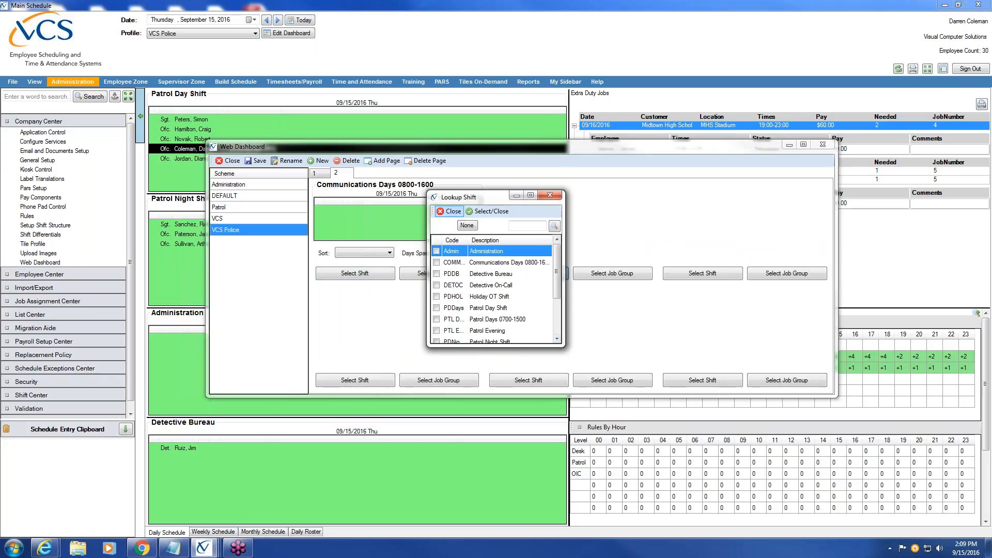
pyautogui.scroll(-1, 561, 335)
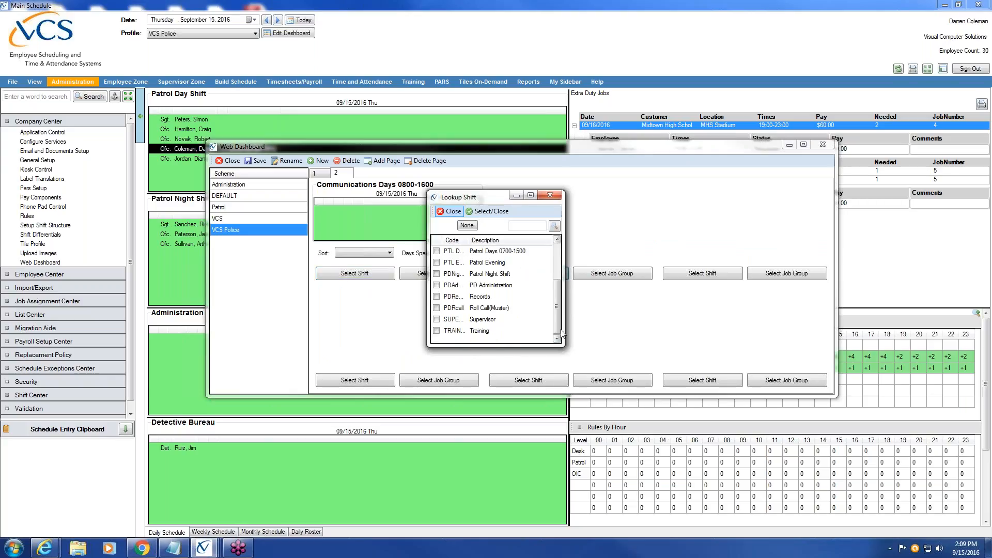
pyautogui.click(443, 307)
pyautogui.click(690, 275)
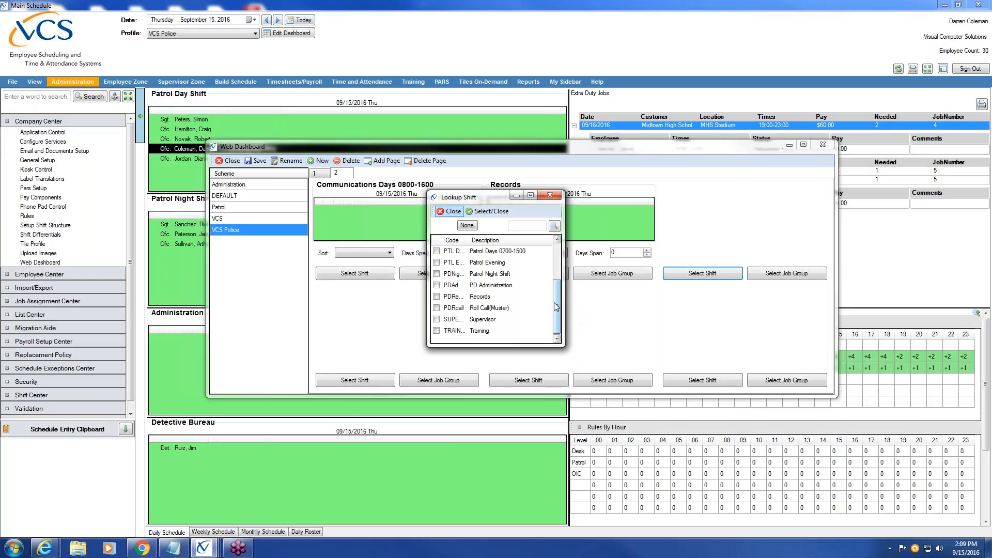
pyautogui.moveTo(557, 307); pyautogui.dragTo(559, 270)
pyautogui.click(551, 197)
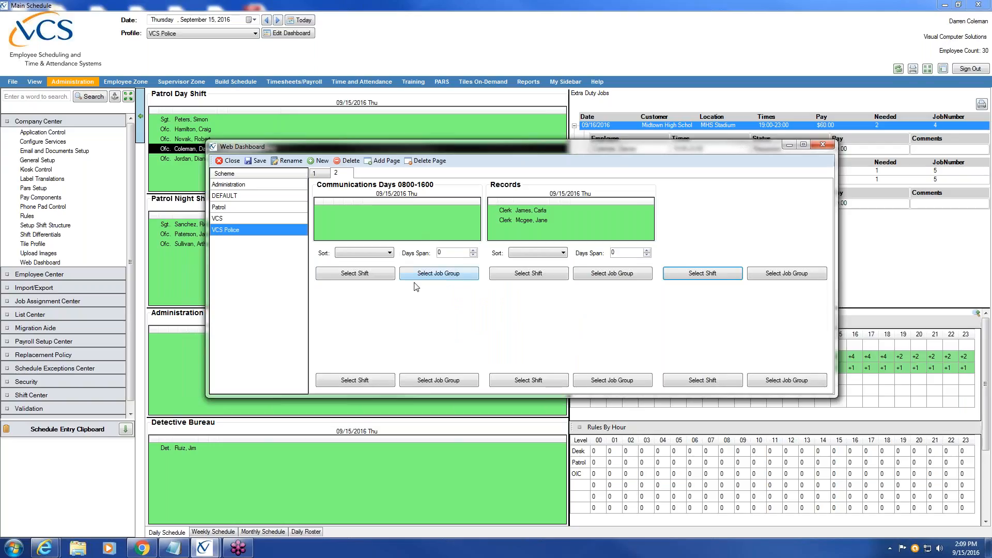
# Step: Look through the sort options of the Patrol Day Shift, Patrol Night Shift and Detective Bureau slots on page 1
pyautogui.click(325, 174)
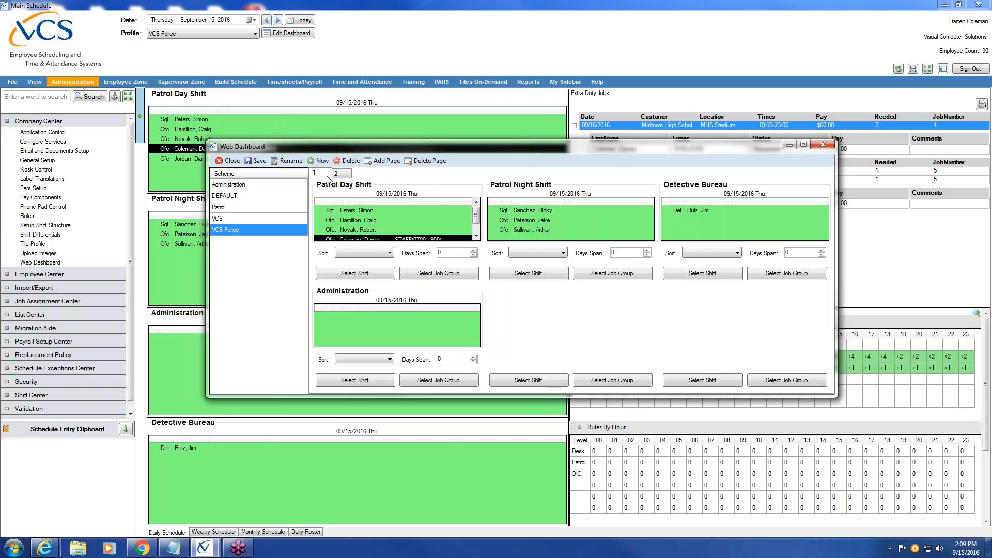
pyautogui.click(389, 253)
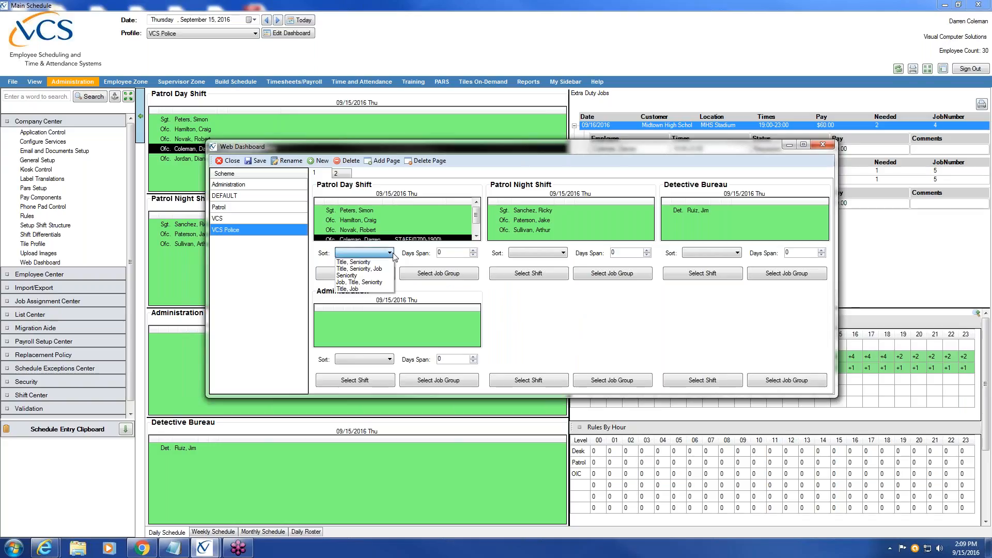
pyautogui.click(563, 254)
pyautogui.click(563, 253)
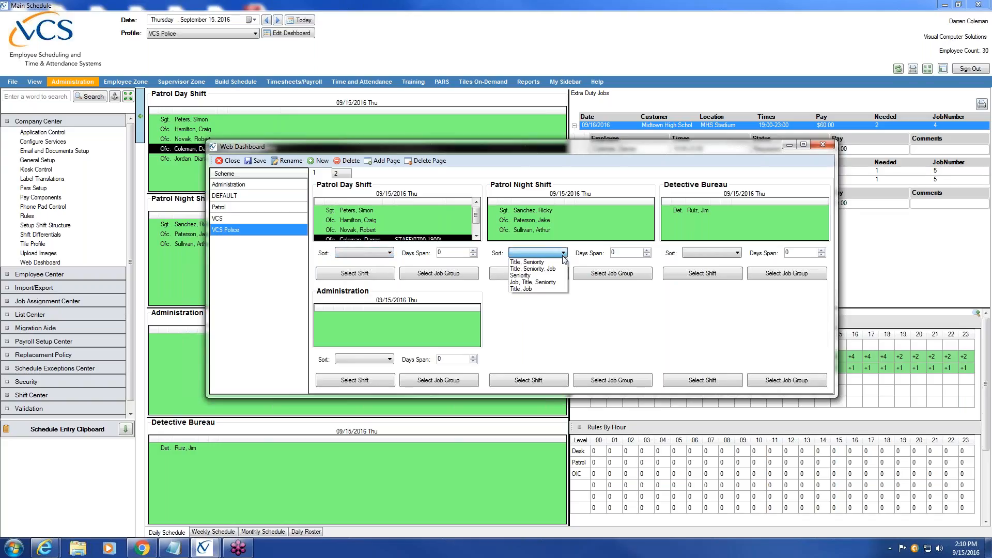
pyautogui.click(737, 253)
pyautogui.click(737, 252)
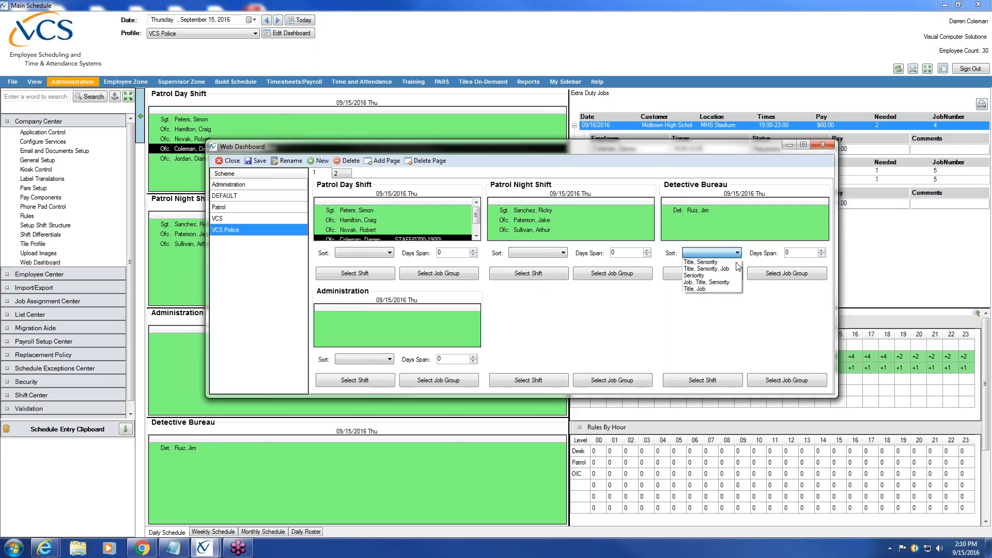
# Step: Set the sort order of Patrol Day Shift, Patrol Night Shift and Detective Bureau to Title, Seniority
pyautogui.click(390, 253)
pyautogui.click(390, 253)
pyautogui.click(382, 262)
pyautogui.click(563, 253)
pyautogui.click(533, 261)
pyautogui.click(738, 253)
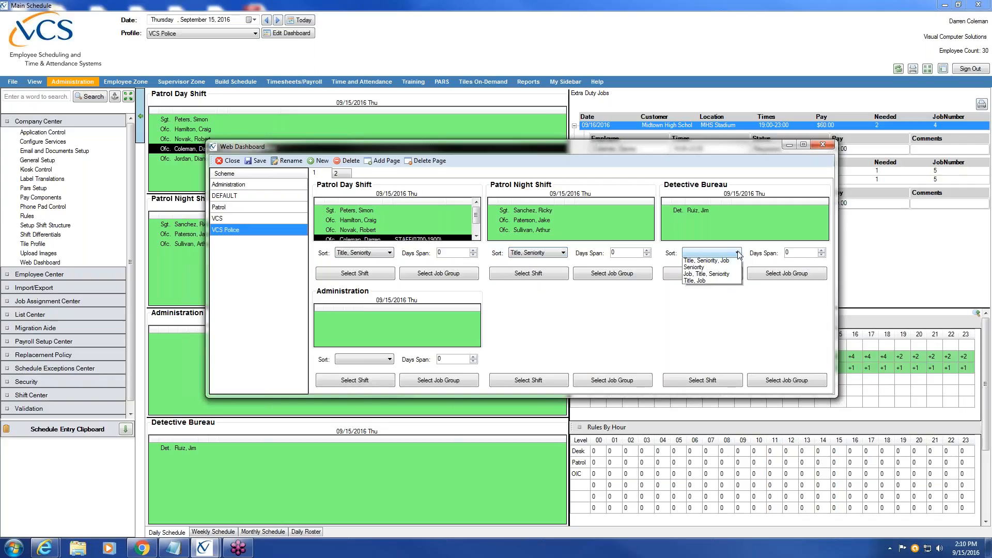
pyautogui.click(706, 260)
# Step: On page 2, set the sort order of Communications Days 0800-1600 and Records to Title, Seniority
pyautogui.click(339, 176)
pyautogui.click(385, 253)
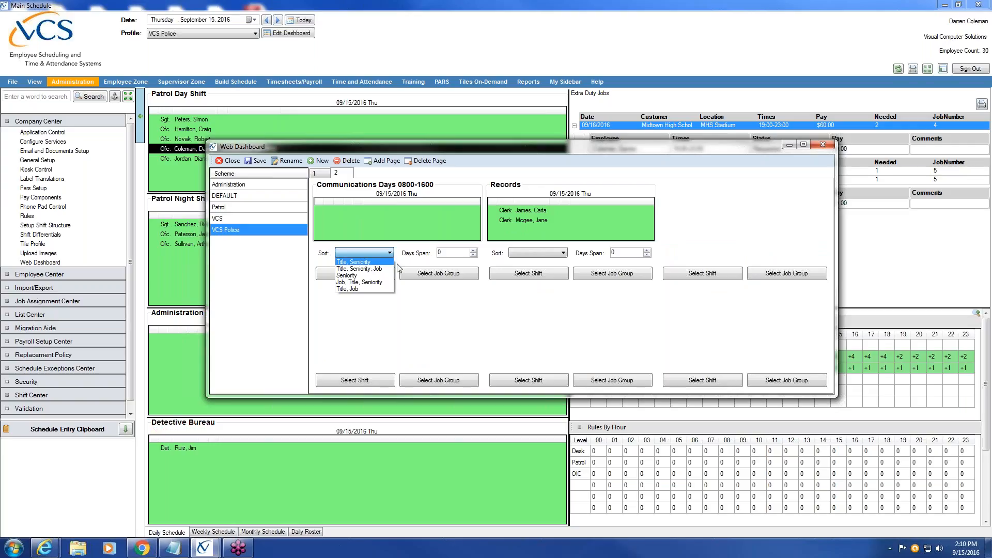
pyautogui.click(357, 262)
pyautogui.click(564, 253)
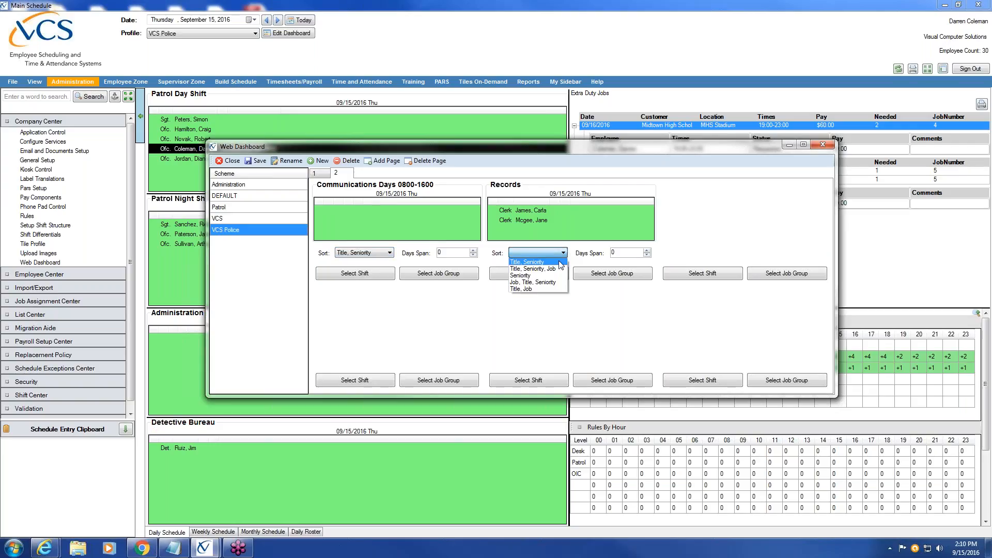
pyautogui.click(538, 262)
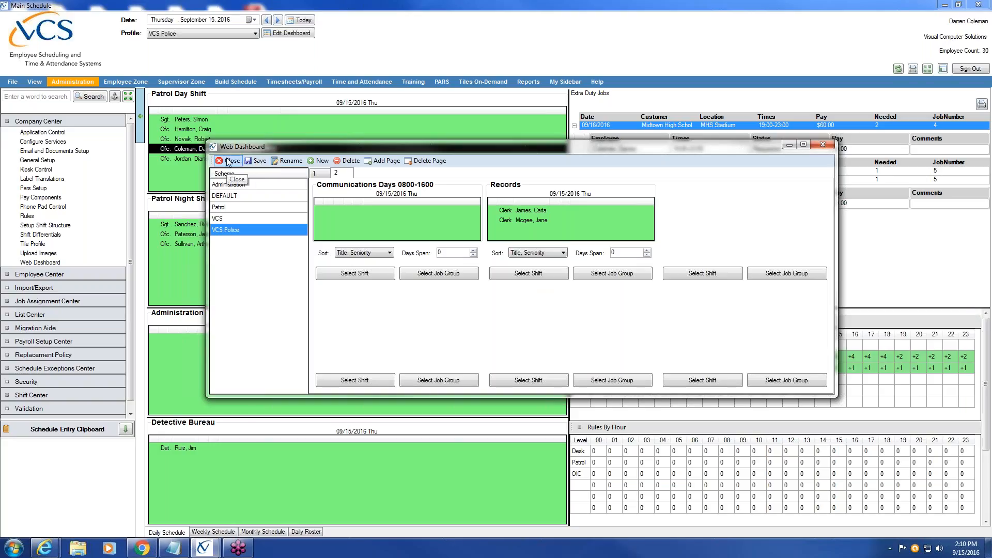
# Step: Switch to a new Internet Explorer window
pyautogui.moveTo(145, 552)
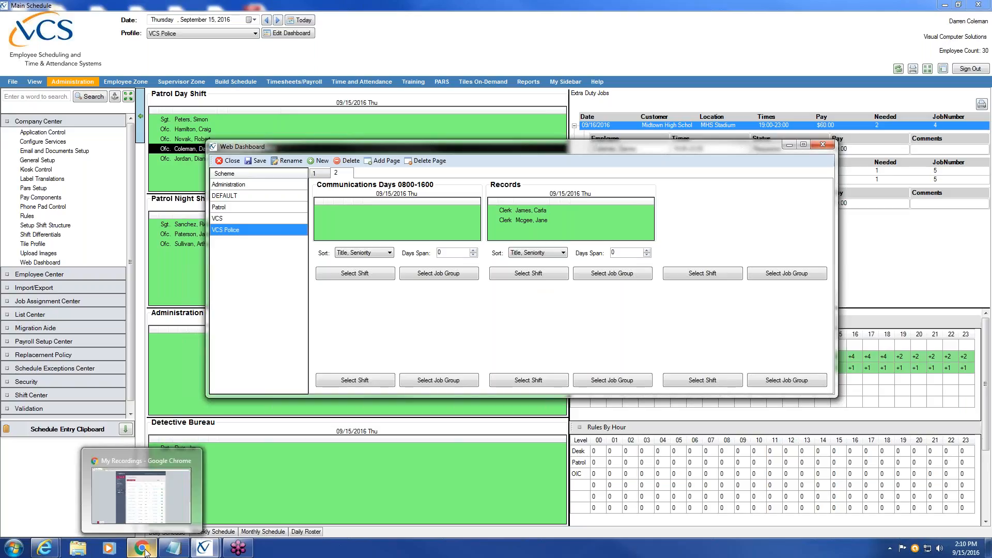
pyautogui.rightClick(53, 552)
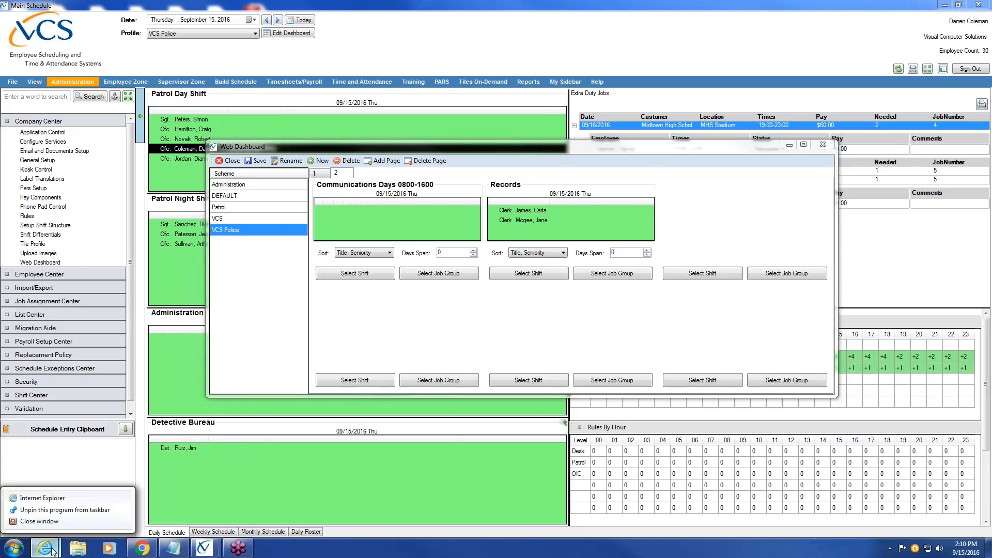
pyautogui.click(50, 497)
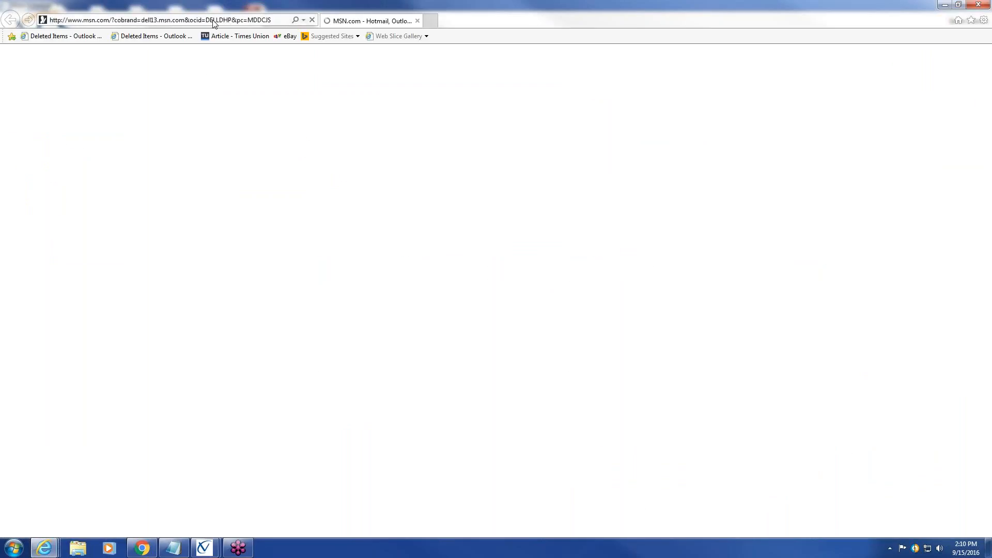
pyautogui.click(214, 20)
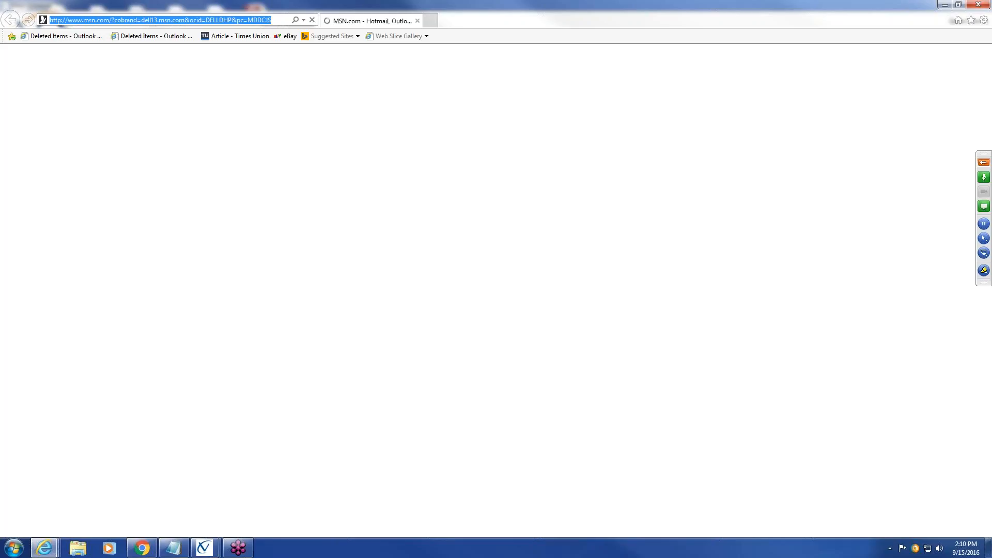
pyautogui.write('app3,vcsap')
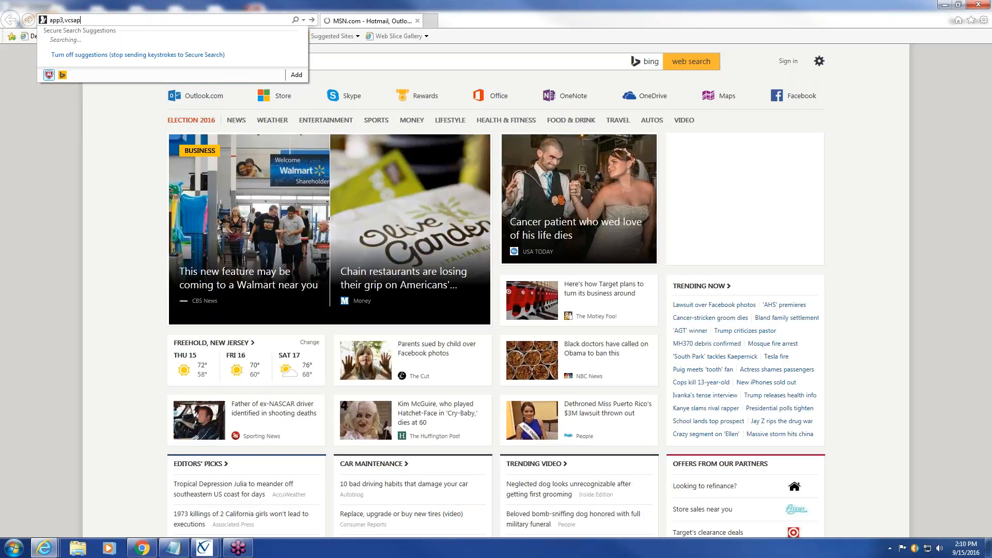
pyautogui.write('ps.com/template2')
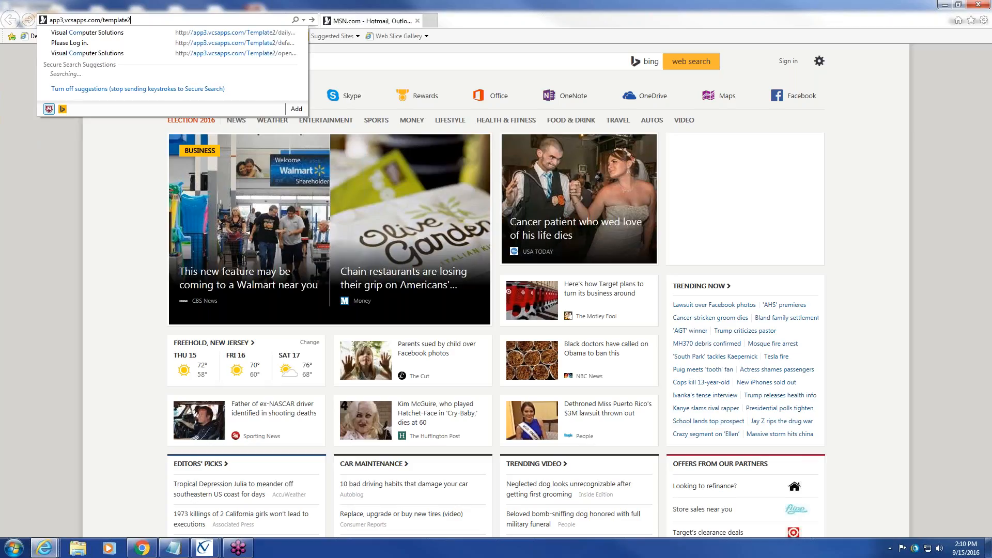
pyautogui.press('Return')
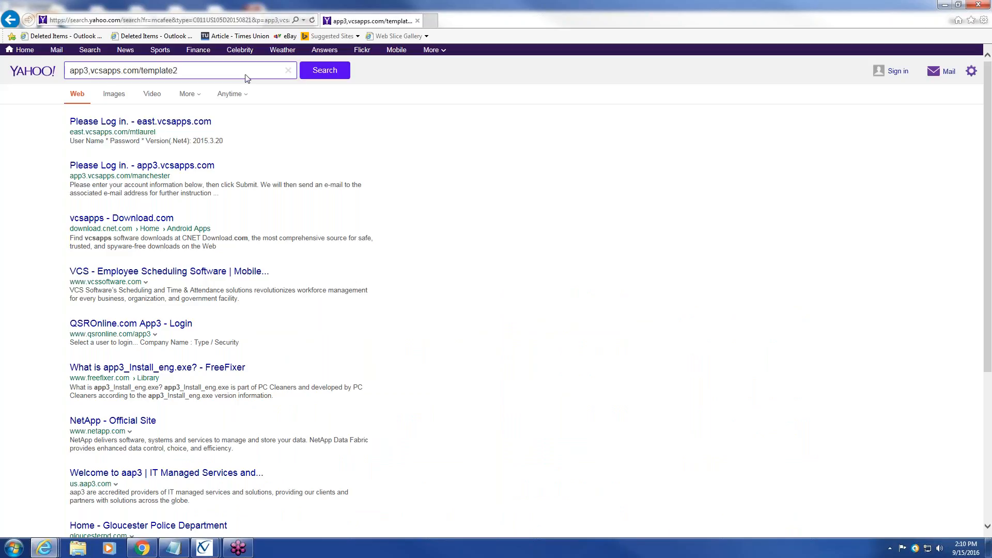
# Step: Go to the VCS web login page at app3.vcsapps.com/template2
pyautogui.click(166, 21)
pyautogui.write('app3.vcsapps.com')
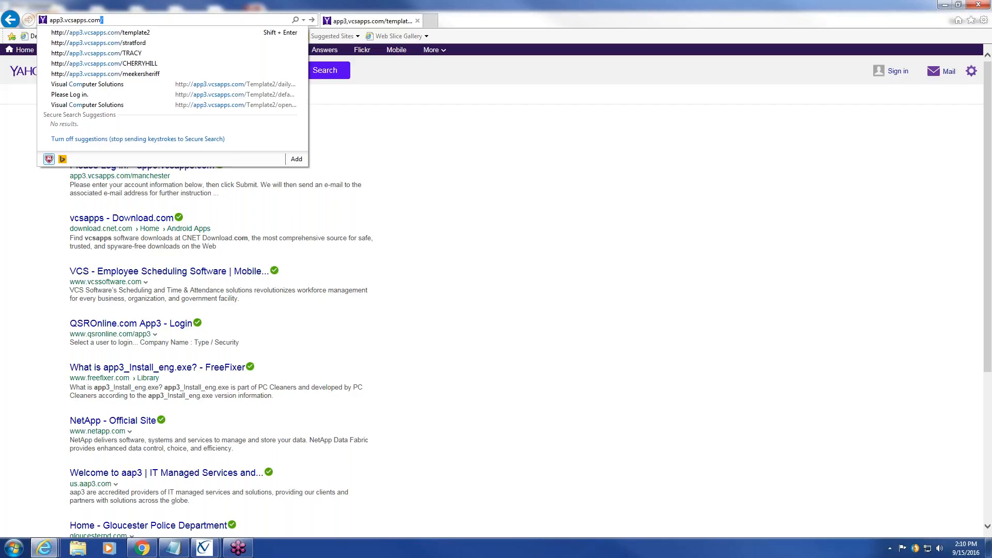
pyautogui.click(151, 34)
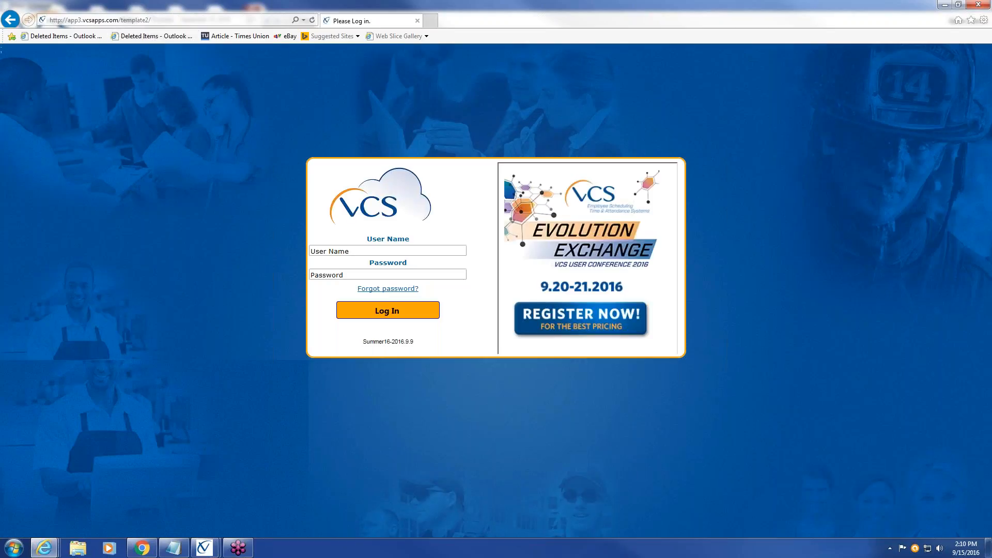
# Step: Log in to the VCS web application with the account's user name and password
pyautogui.click(388, 250)
pyautogui.write('secadm')
pyautogui.press('Tab')
pyautogui.write('******')
pyautogui.press('Return')
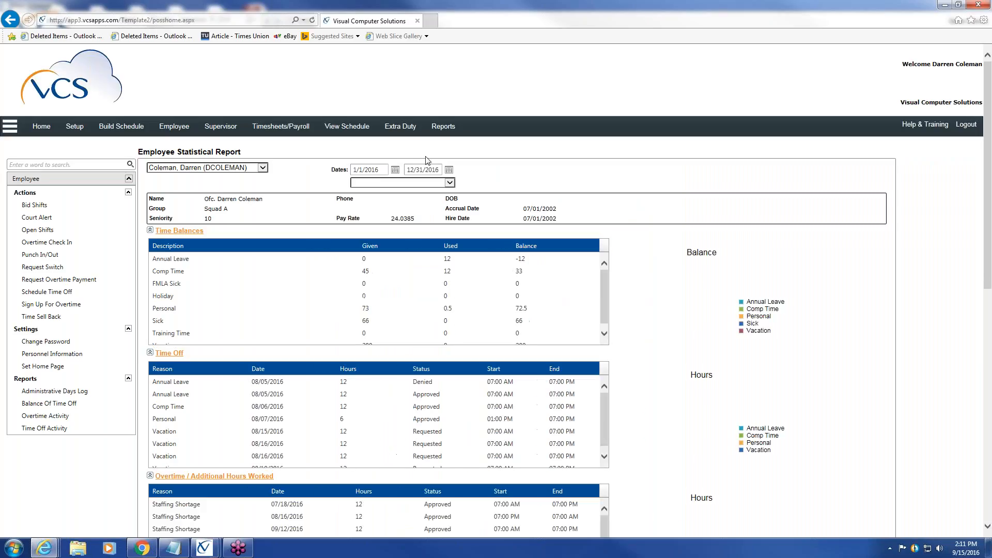
# Step: Open the web Daily Schedule view and display it with the VCS POLICE scheme
pyautogui.click(354, 129)
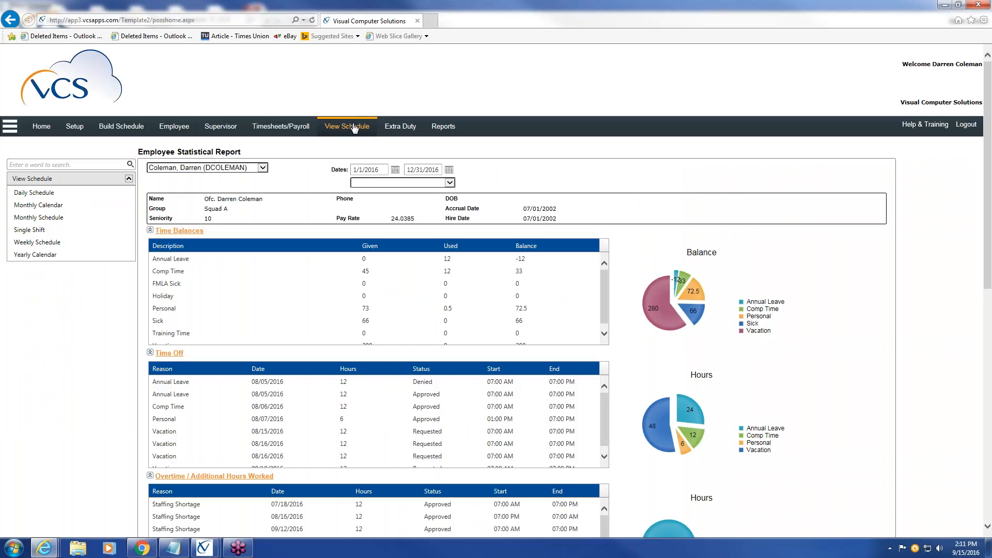
pyautogui.click(68, 197)
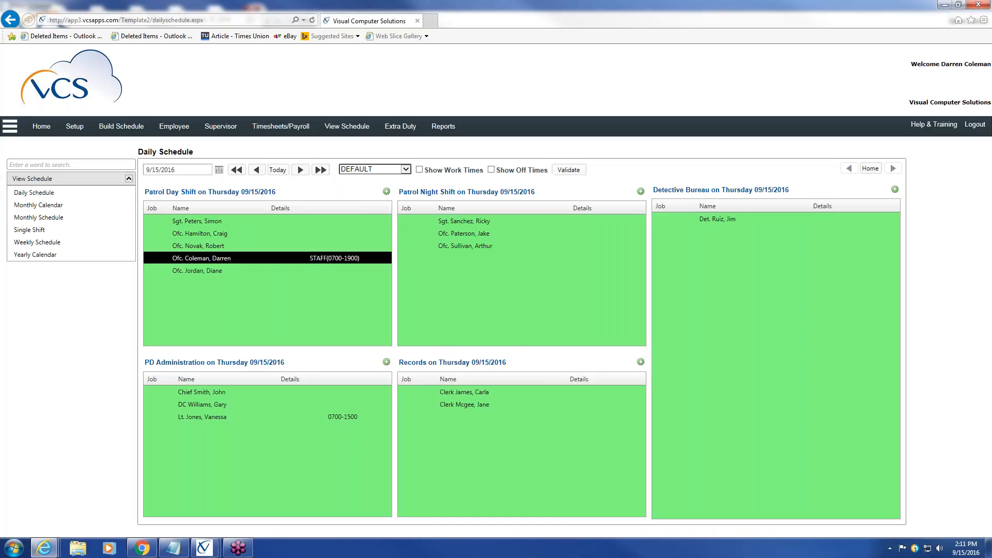
pyautogui.click(407, 170)
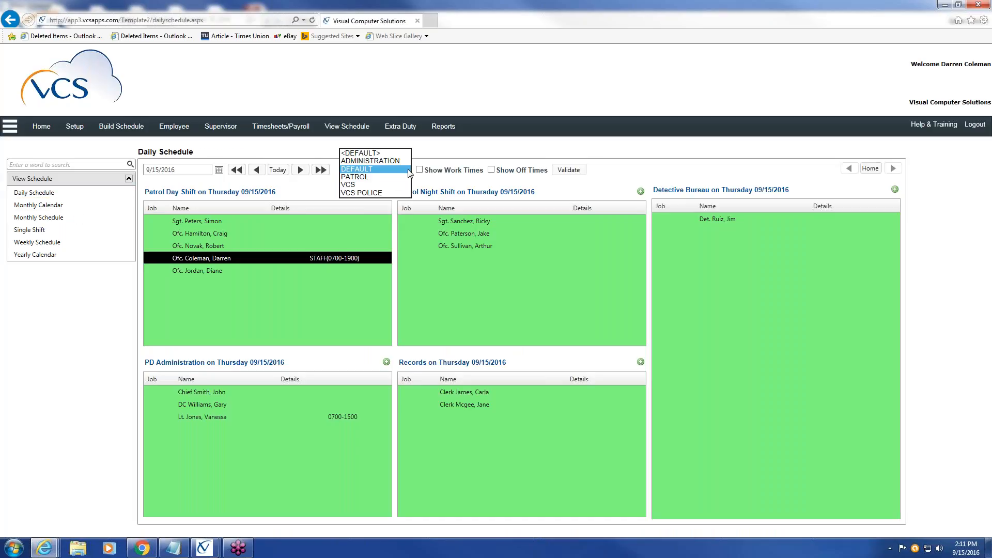
pyautogui.click(389, 192)
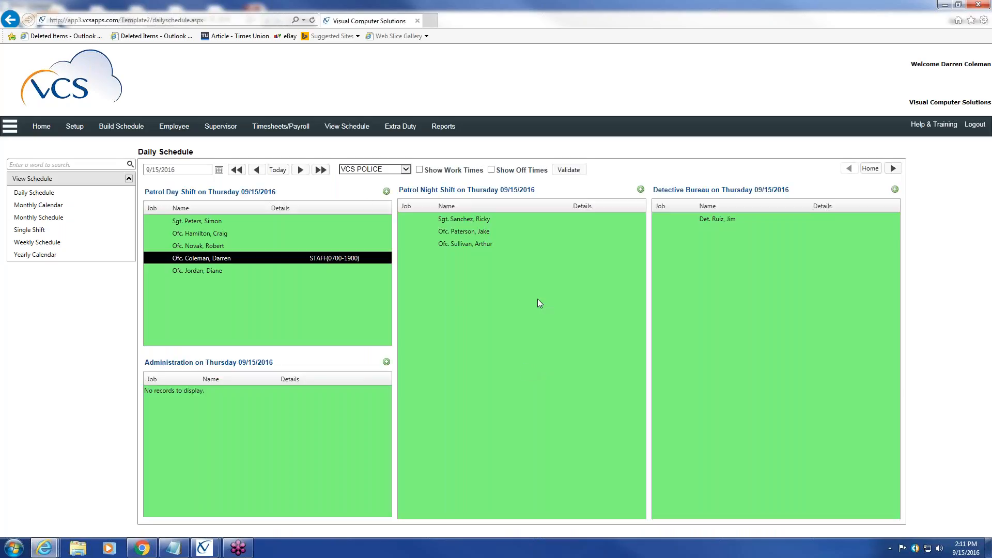
# Step: Display the Daily Schedule with the ADMINISTRATION scheme, and return it to the VCS POLICE scheme
pyautogui.click(406, 169)
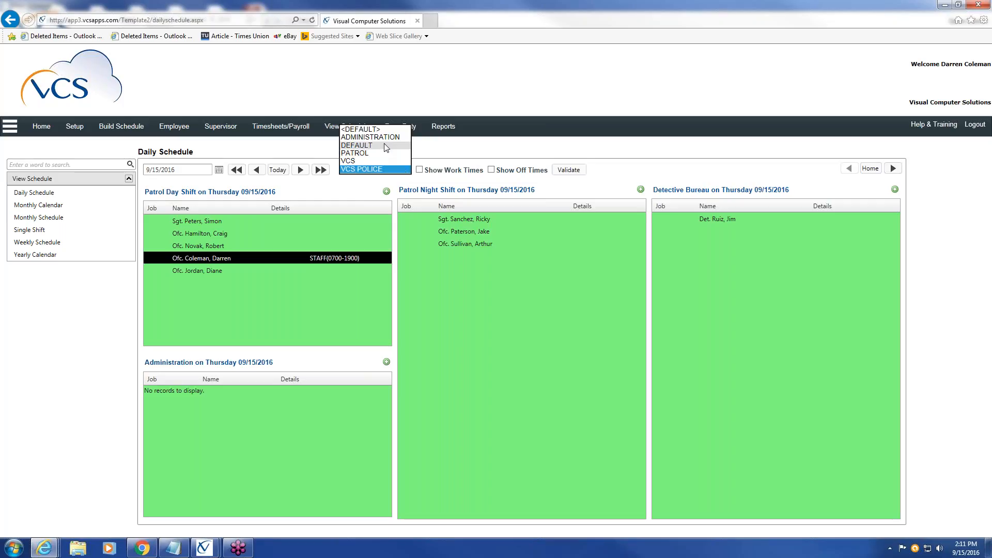
pyautogui.click(370, 137)
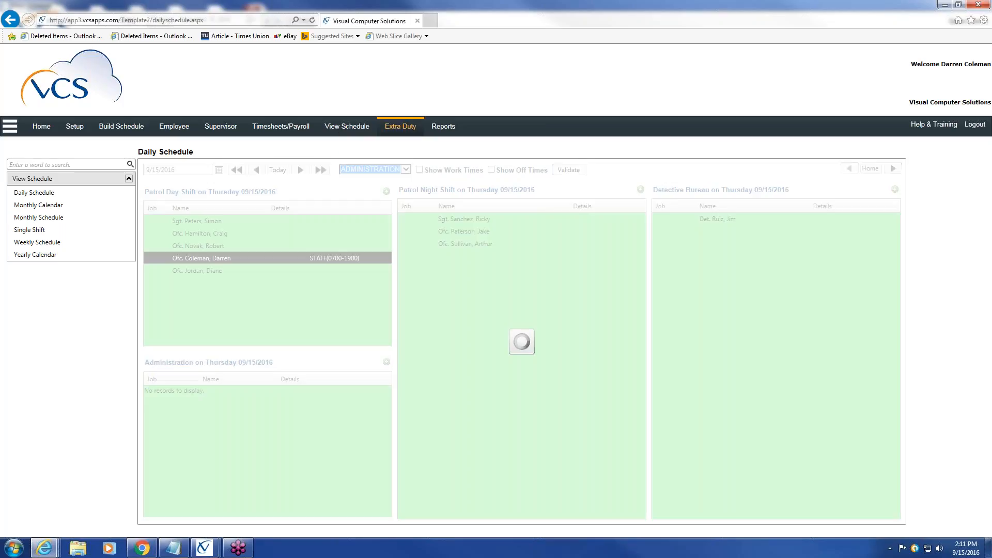
pyautogui.click(407, 170)
pyautogui.click(397, 202)
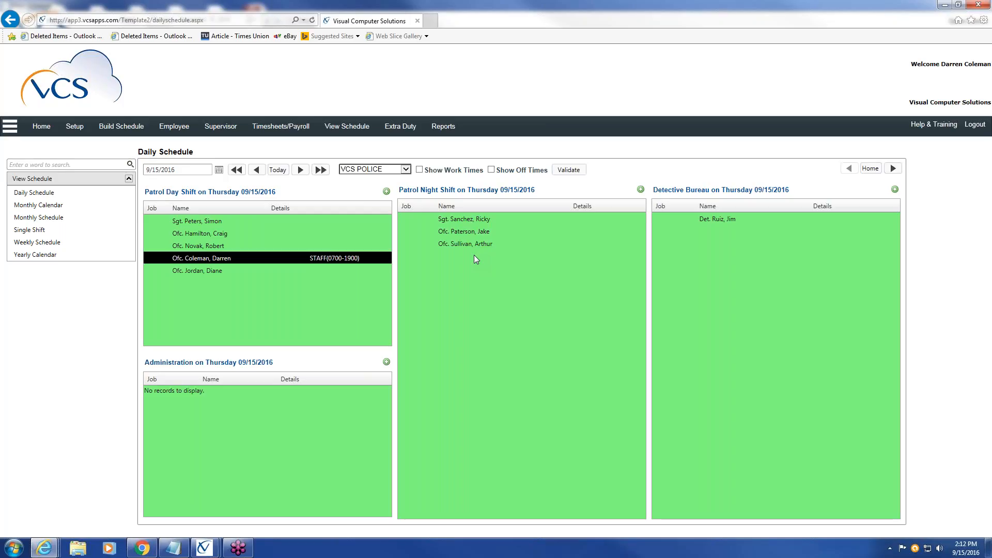
# Step: Switch to the desktop application's Web Dashboard window and dismiss the Windows performance prompt, keeping the current color scheme and not showing the message again
pyautogui.moveTo(204, 546)
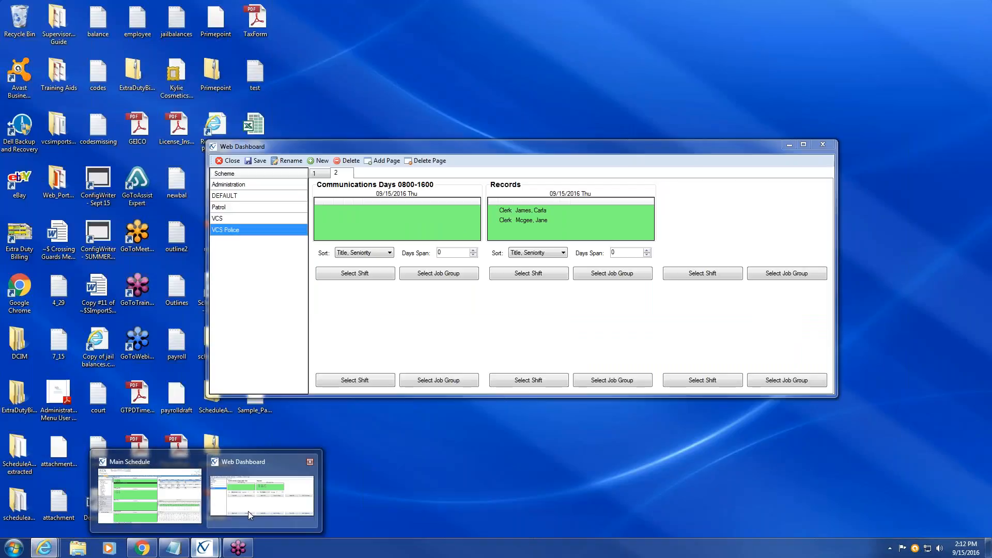
pyautogui.click(248, 511)
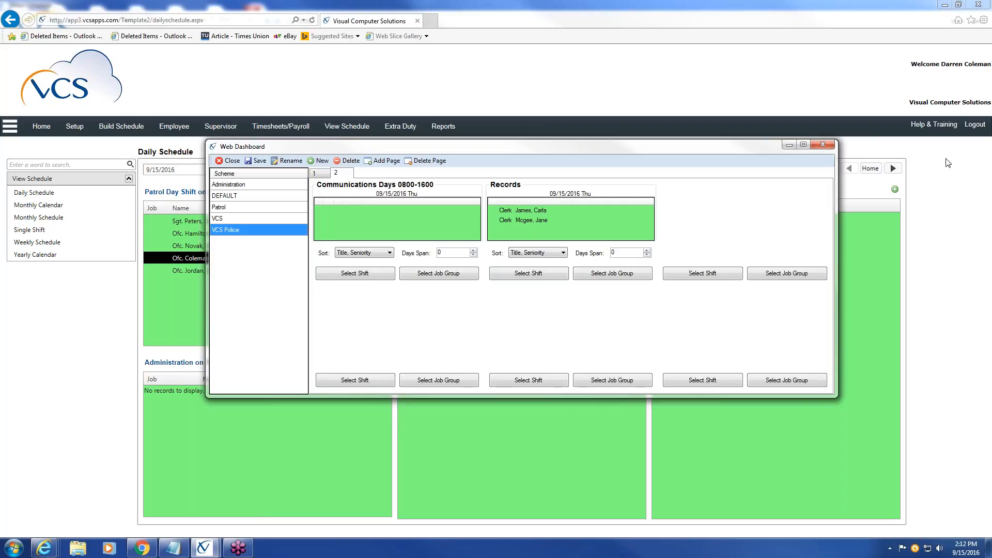
pyautogui.click(984, 165)
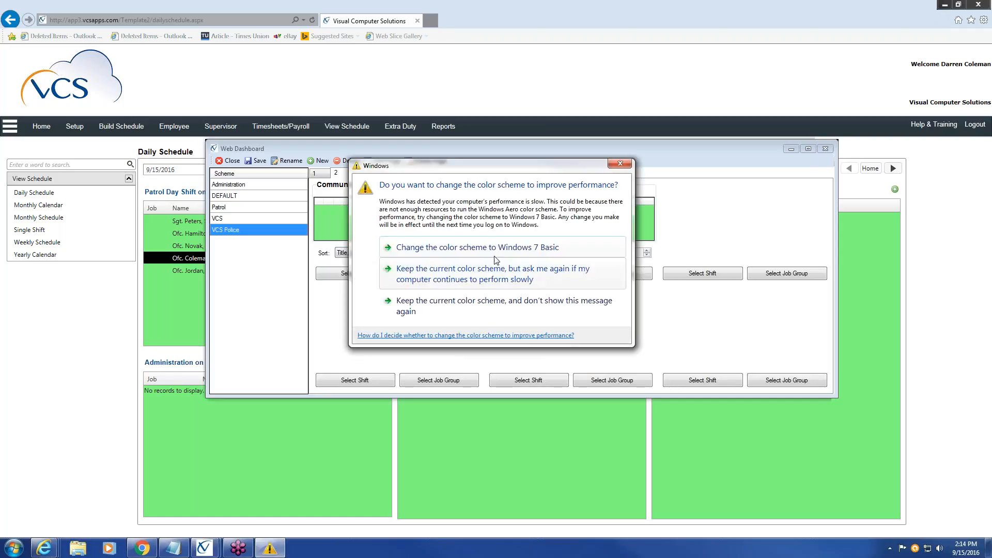
pyautogui.click(495, 307)
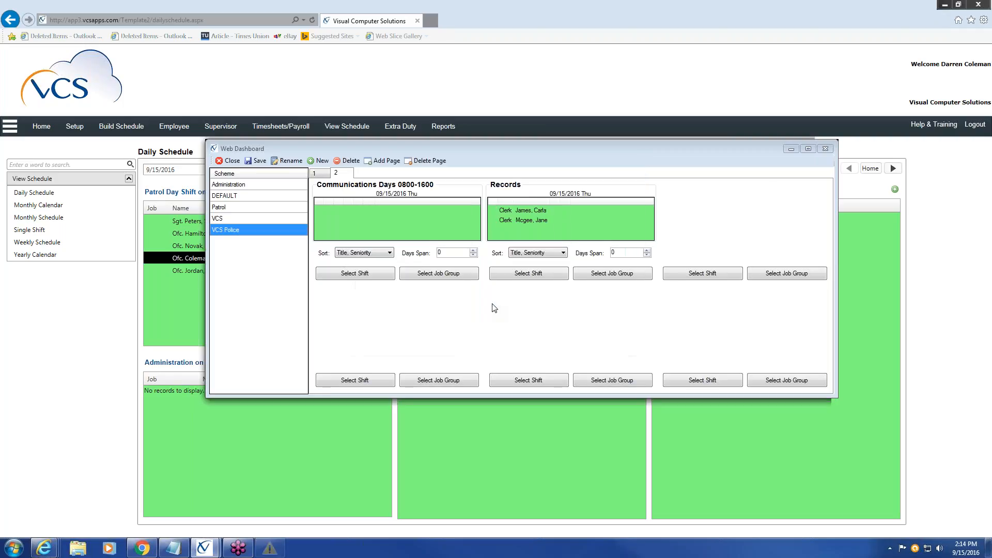